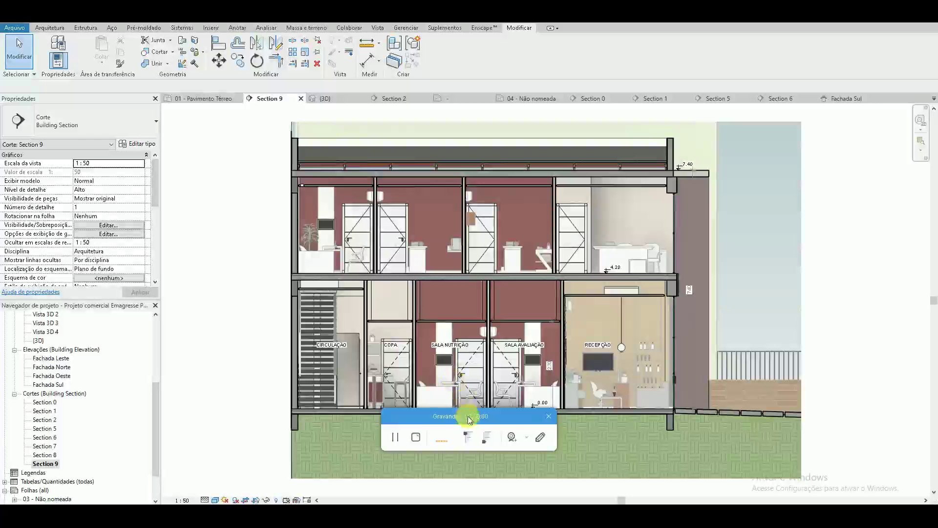
# Step: Dismiss the save reminder and orbit the clinic's 3D view around the facade corner
pyautogui.moveTo(837, 469); pyautogui.dragTo(838, 468)
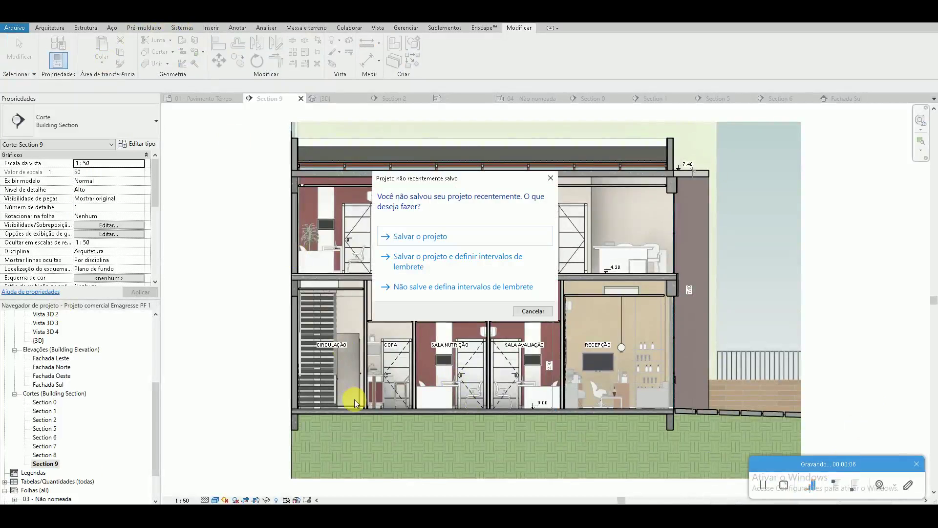
pyautogui.click(534, 313)
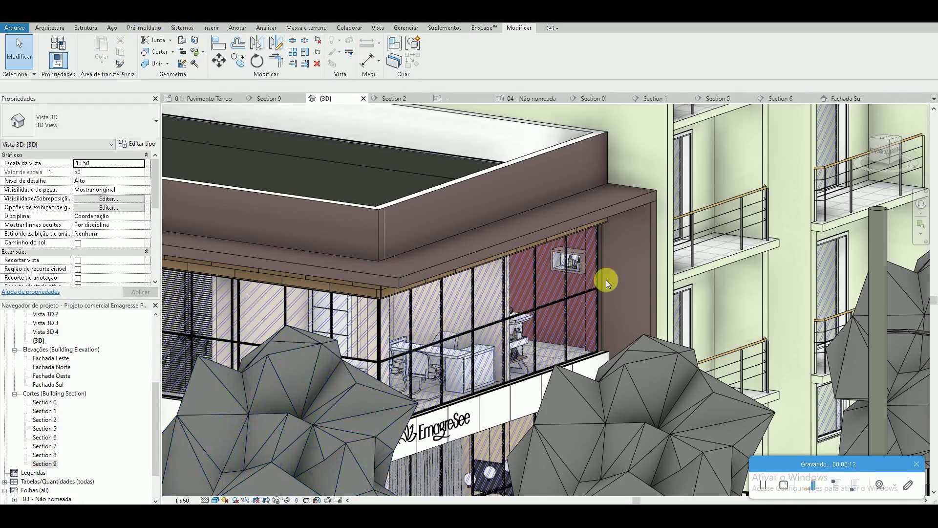
pyautogui.keyDown('shift'); pyautogui.moveTo(622, 264); pyautogui.dragTo(643, 259, button='middle'); pyautogui.keyUp('shift')
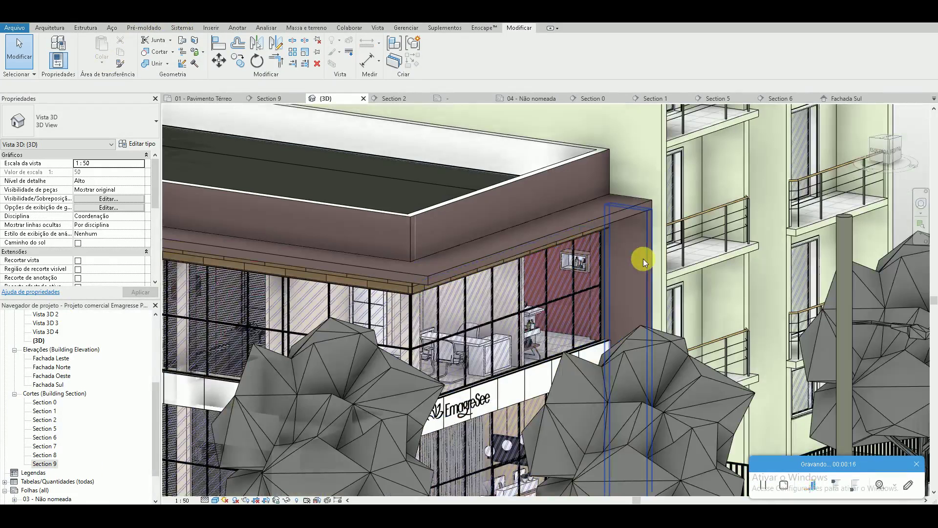
# Step: Inspect the facade ceiling slab's type layer structure and cancel without changes
pyautogui.click(626, 207)
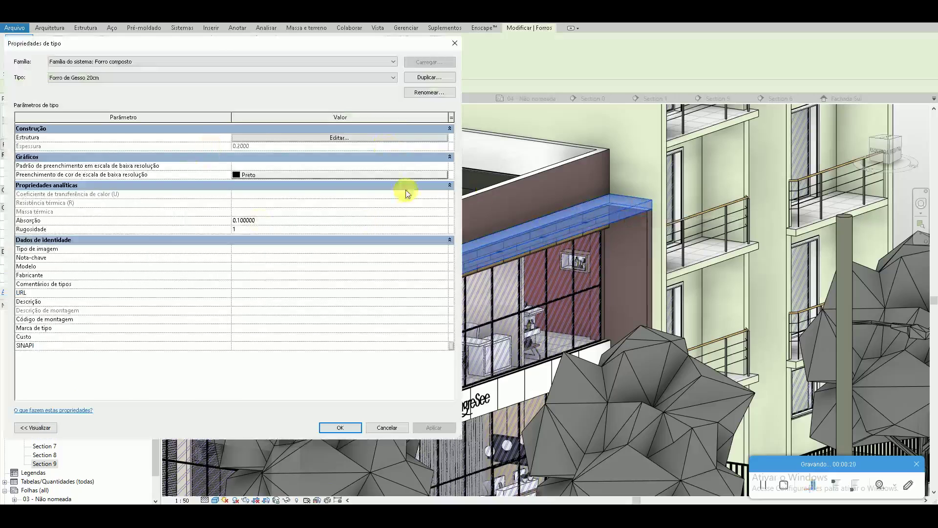
pyautogui.click(299, 141)
pyautogui.click(233, 137)
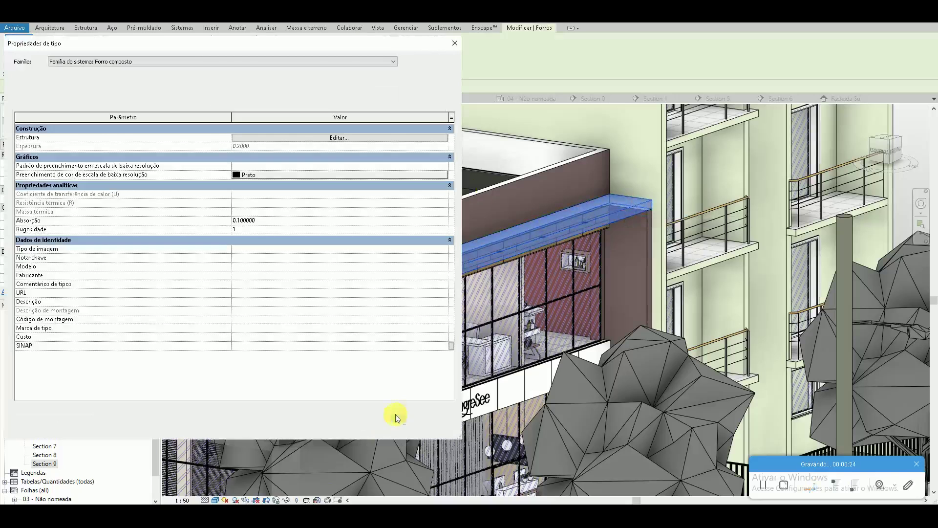
pyautogui.click(376, 418)
pyautogui.click(643, 273)
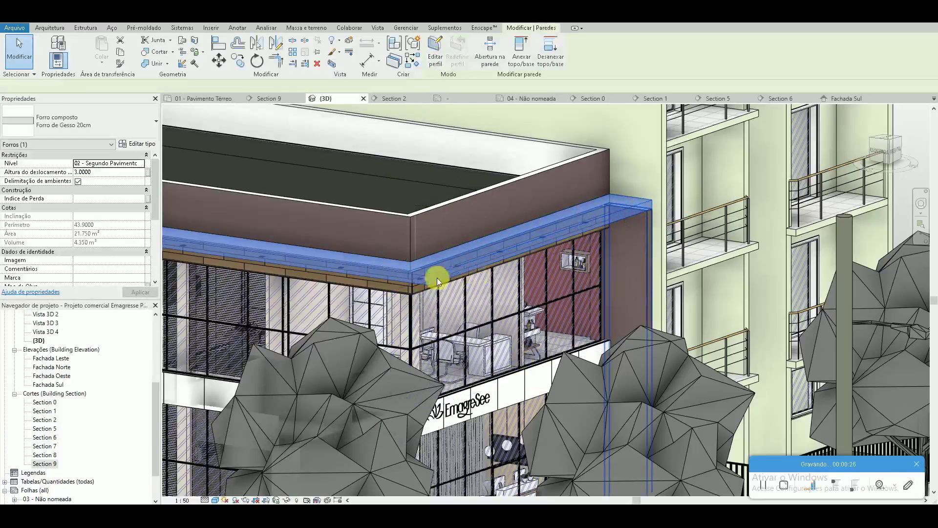
# Step: Inspect the Alvenaria 20cm wall's layer structure, cancel without changes, and clear the selection
pyautogui.click(139, 145)
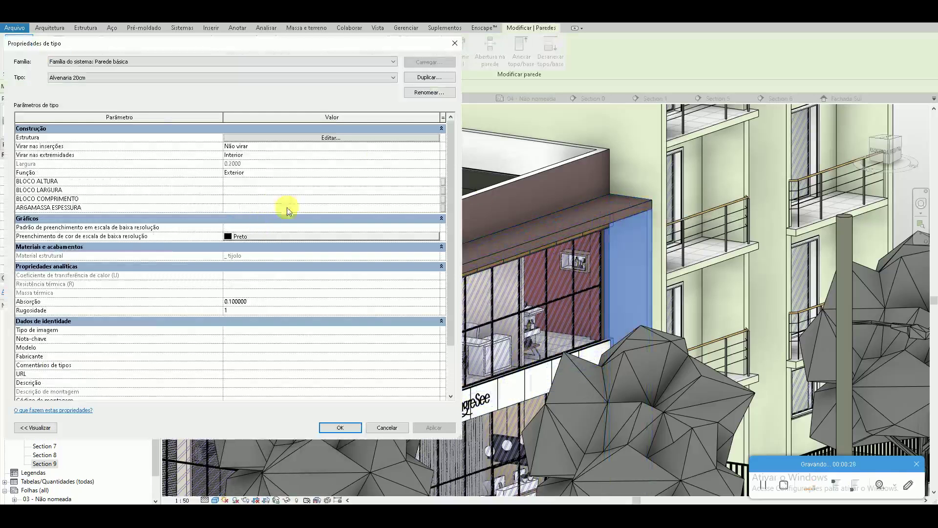
pyautogui.click(362, 130)
pyautogui.click(266, 129)
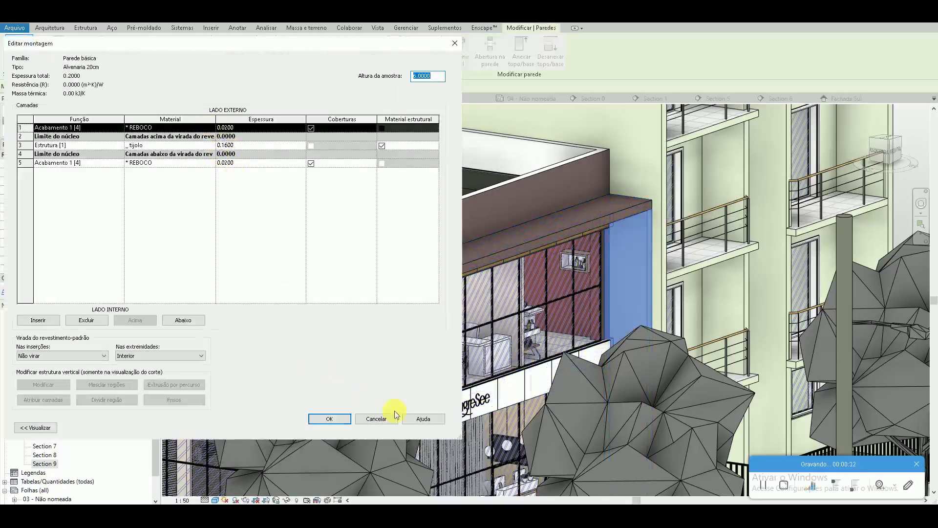
pyautogui.click(376, 419)
pyautogui.click(383, 425)
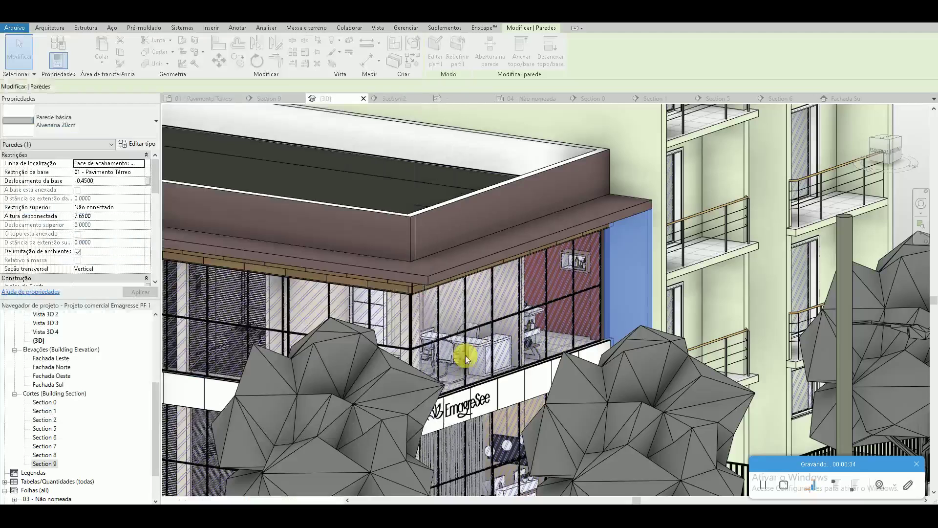
pyautogui.press('Escape')
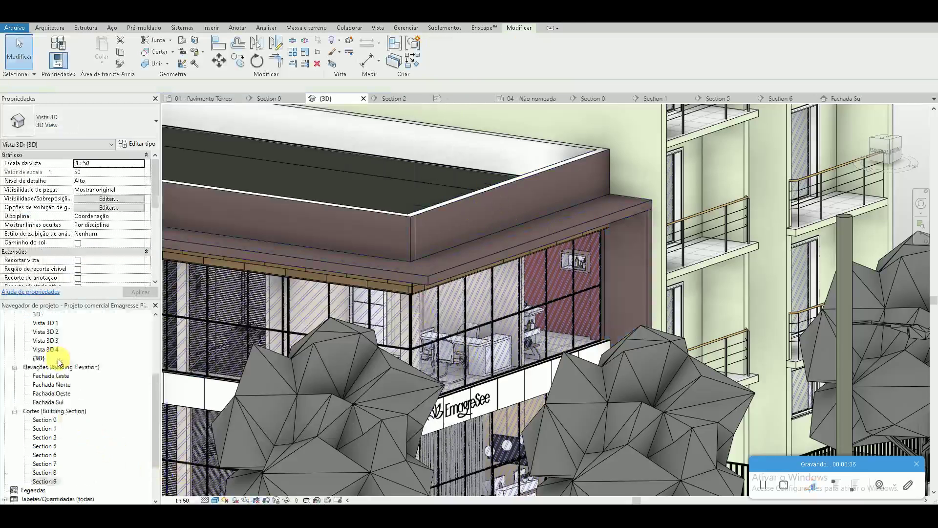
pyautogui.scroll(5, 61, 360)
# Step: Open Section 0 from the 01 - Pavimento Térreo plan and zoom to the canopy
pyautogui.click(69, 332)
pyautogui.doubleClick(69, 332)
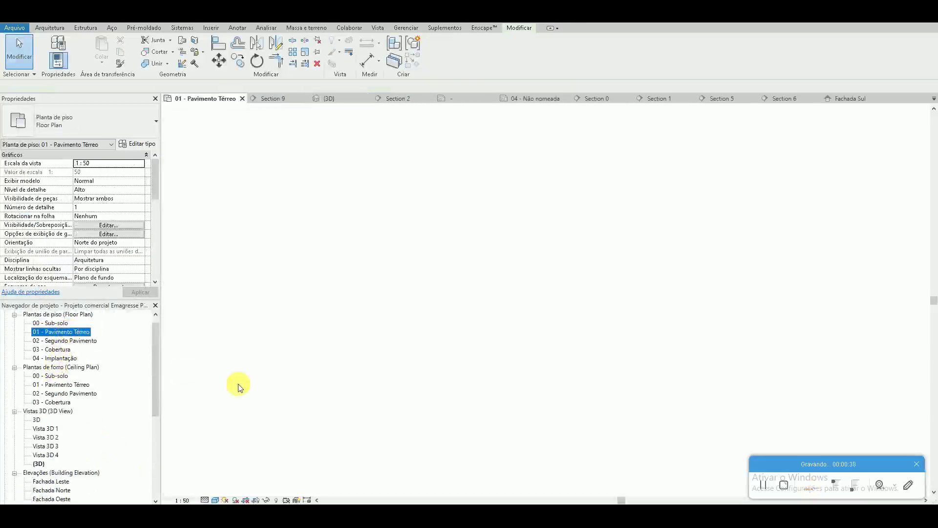
pyautogui.scroll(1, 388, 328)
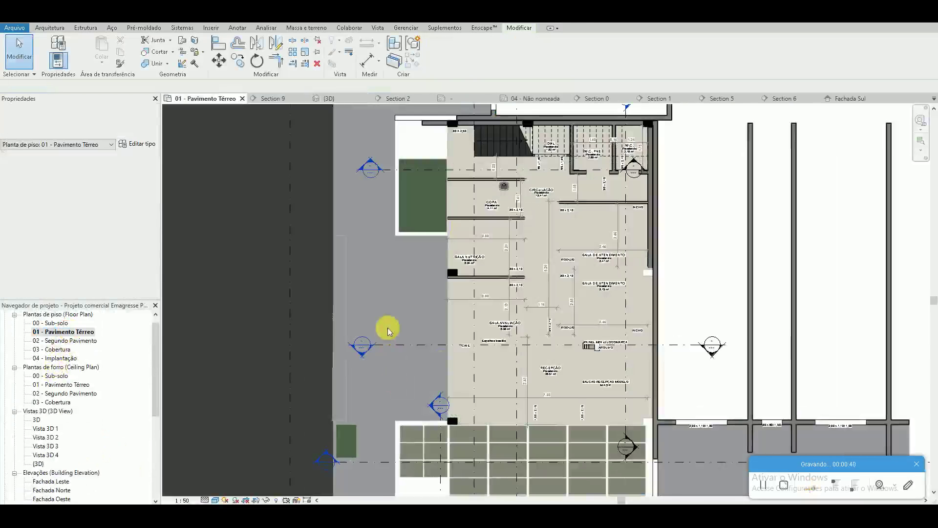
pyautogui.doubleClick(325, 461)
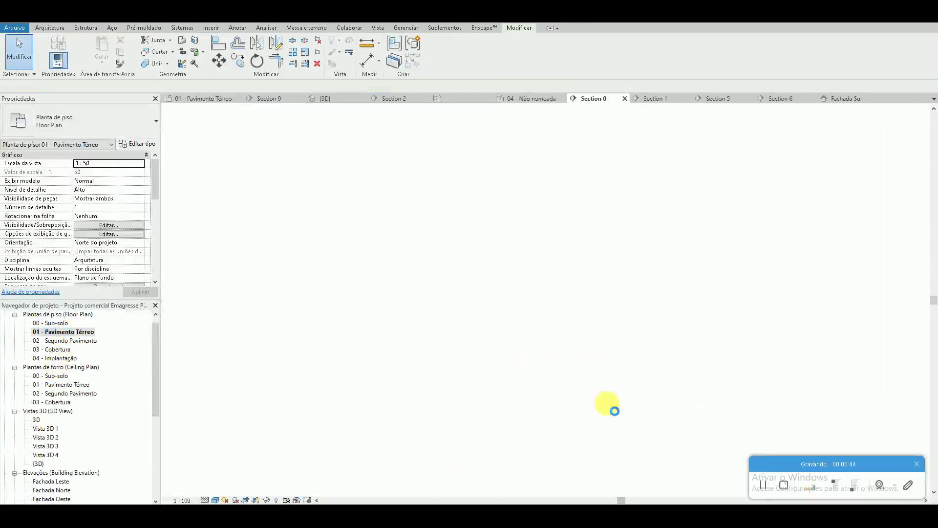
pyautogui.scroll(2, 499, 228)
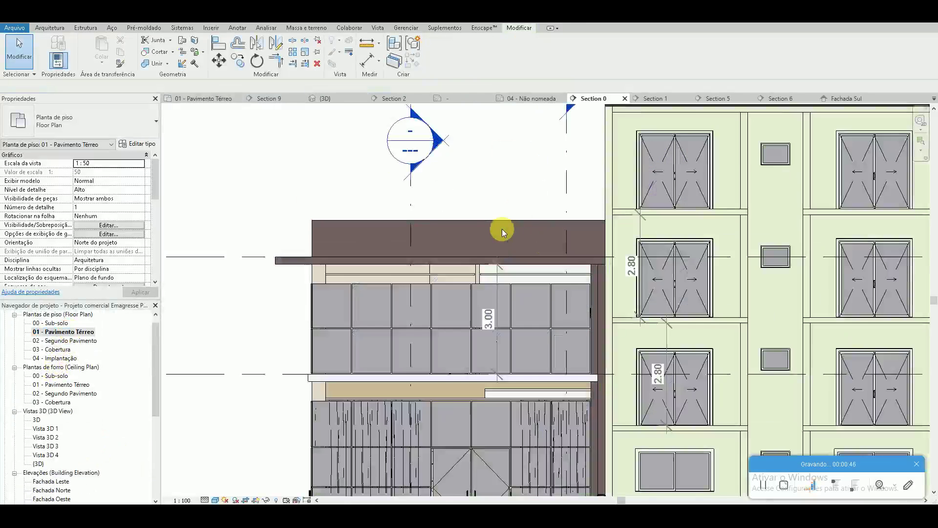
pyautogui.scroll(2, 494, 180)
pyautogui.scroll(2, 528, 209)
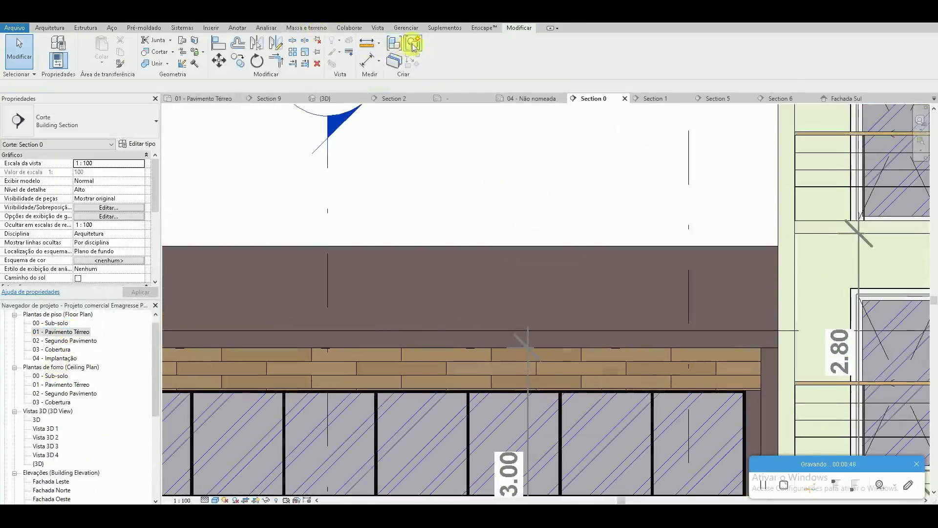
# Step: Try a material tag (Identificador de material) on the canopy, then cancel it
pyautogui.click(407, 28)
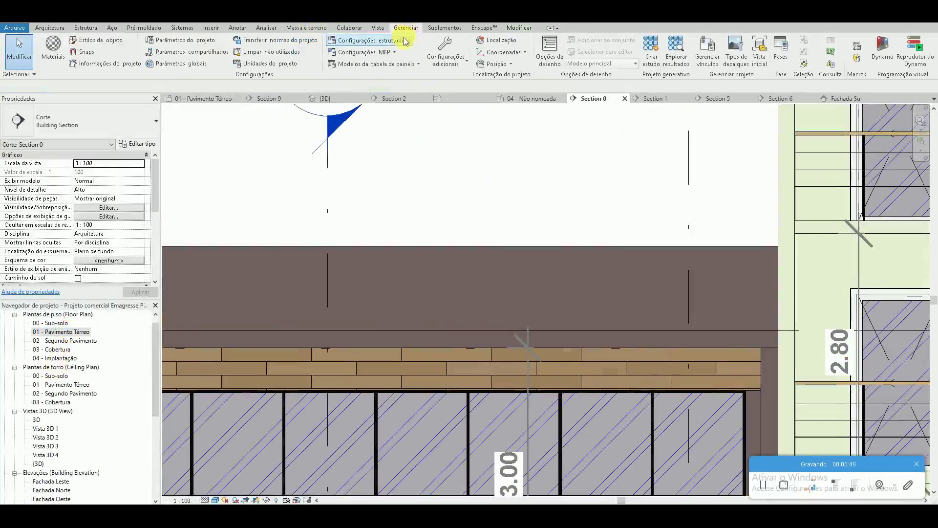
pyautogui.click(521, 27)
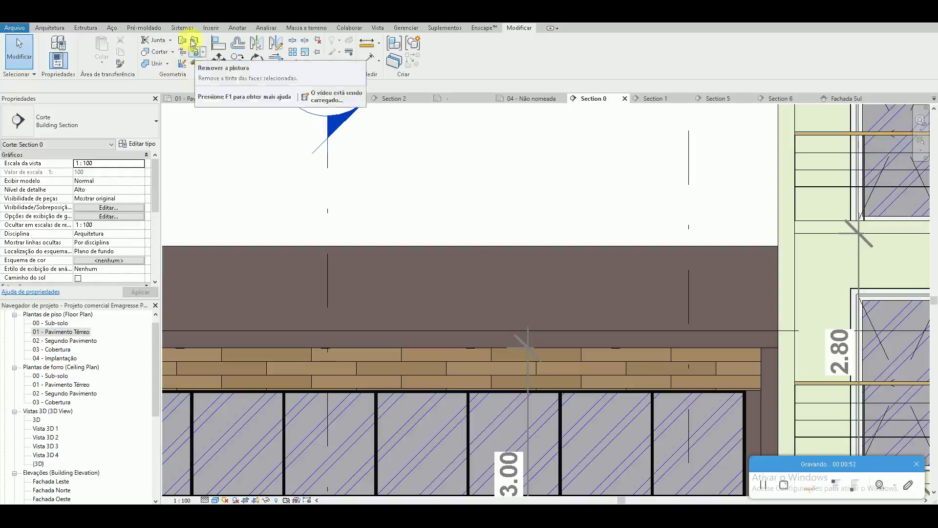
pyautogui.click(213, 27)
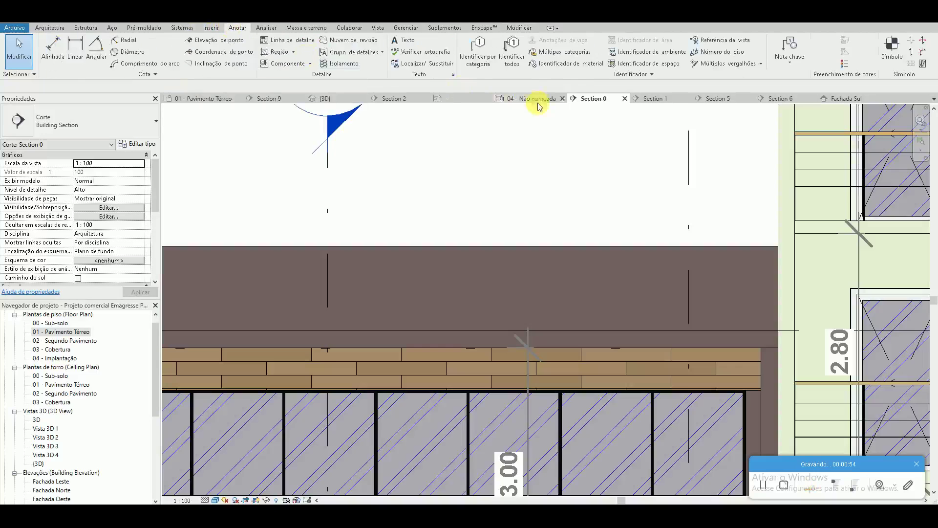
pyautogui.click(567, 64)
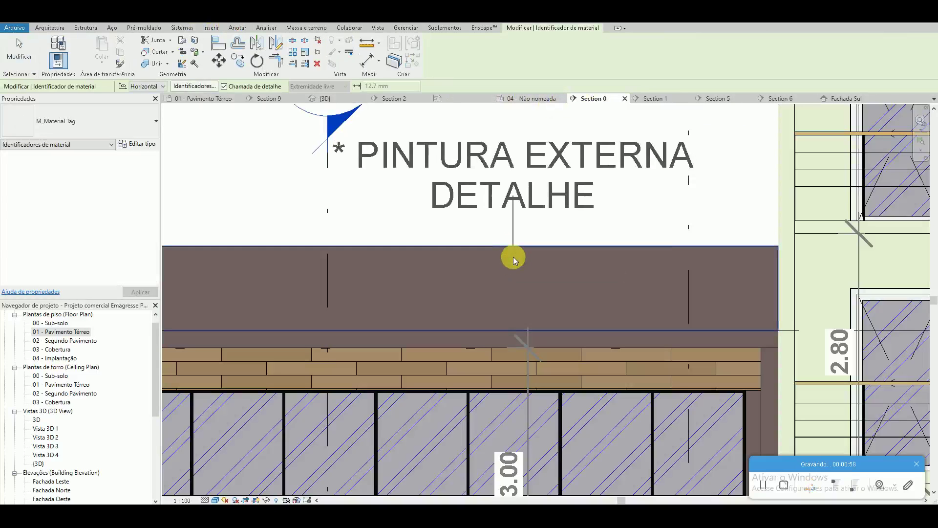
pyautogui.press('Escape')
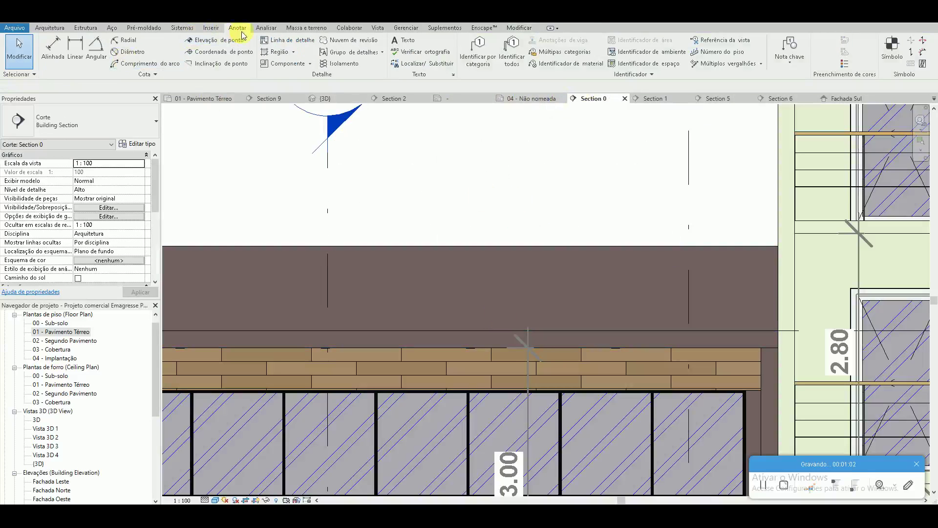
pyautogui.click(406, 28)
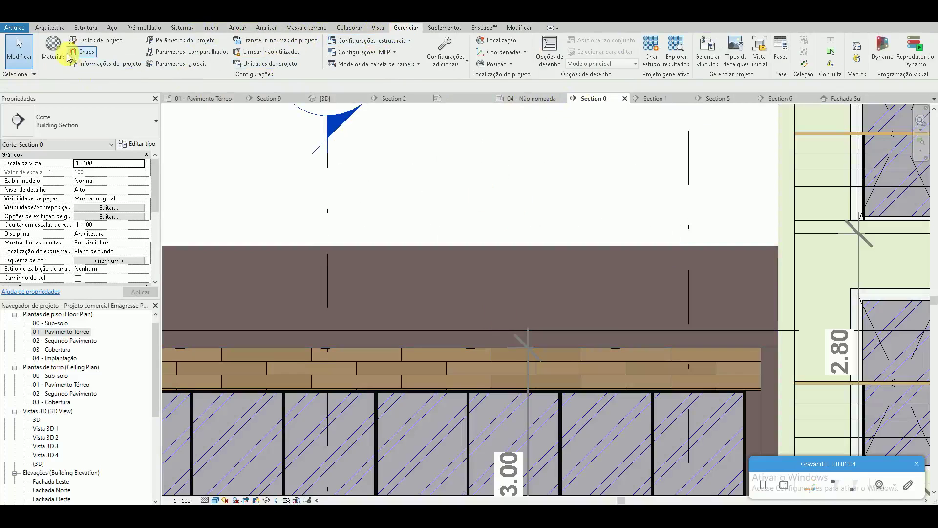
# Step: In the Material Browser, rename the PINTURA EXTERNA DETALHE material with 'REVM'
pyautogui.click(53, 49)
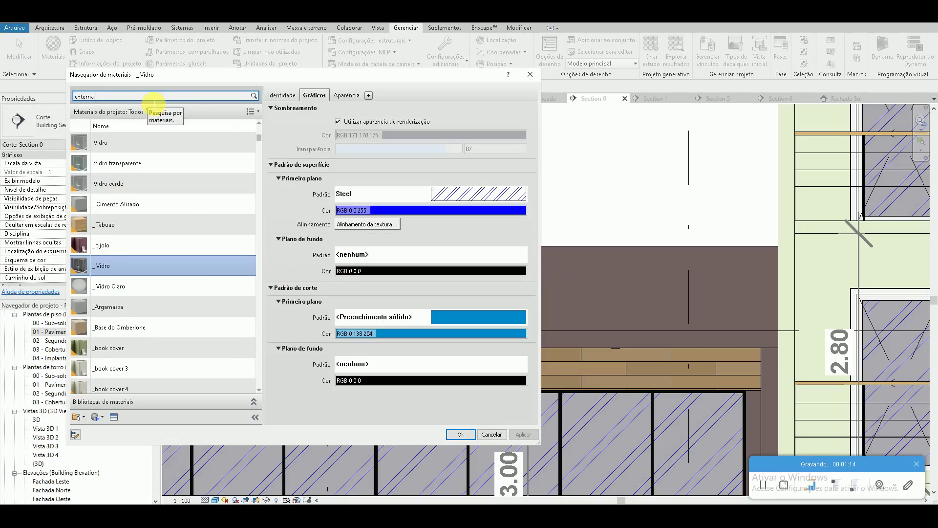
pyautogui.write('externa')
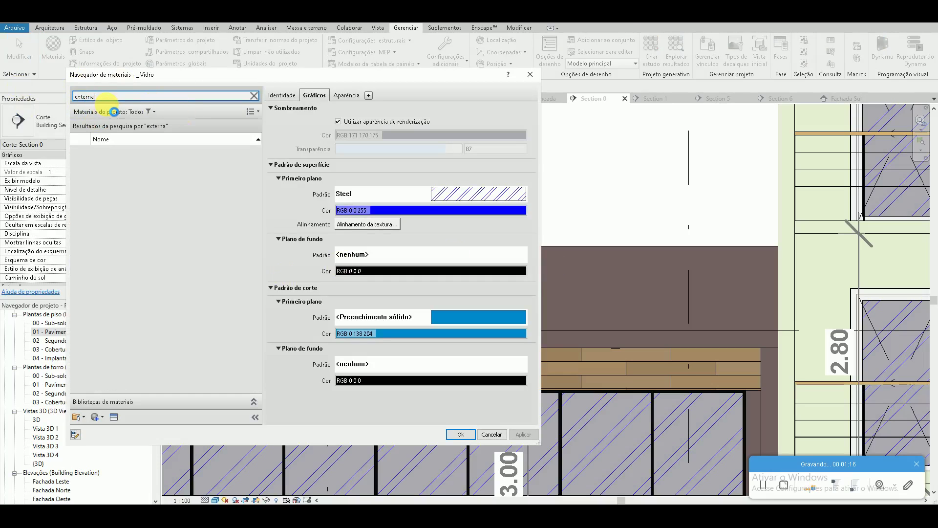
pyautogui.click(130, 155)
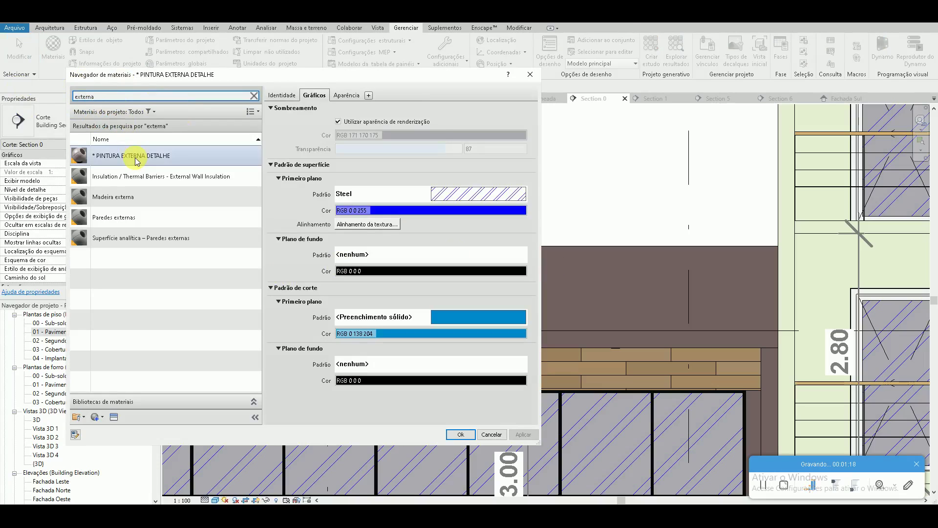
pyautogui.rightClick(132, 156)
pyautogui.click(165, 185)
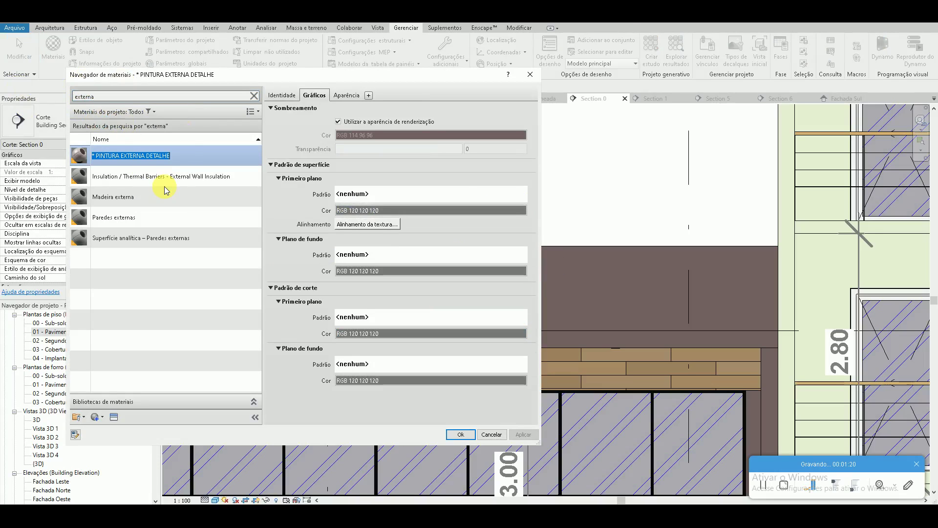
pyautogui.write('REVESTIMENTO')
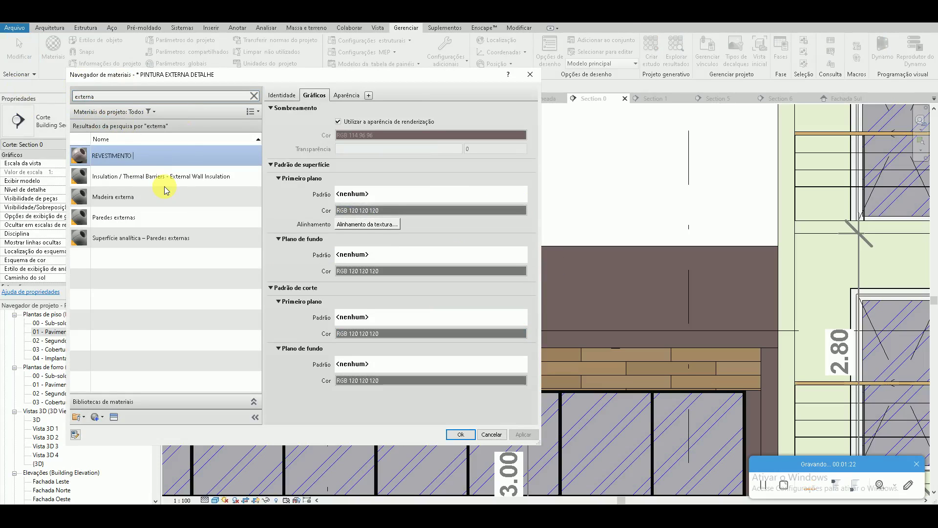
pyautogui.write('M AC')
pyautogui.press('Return')
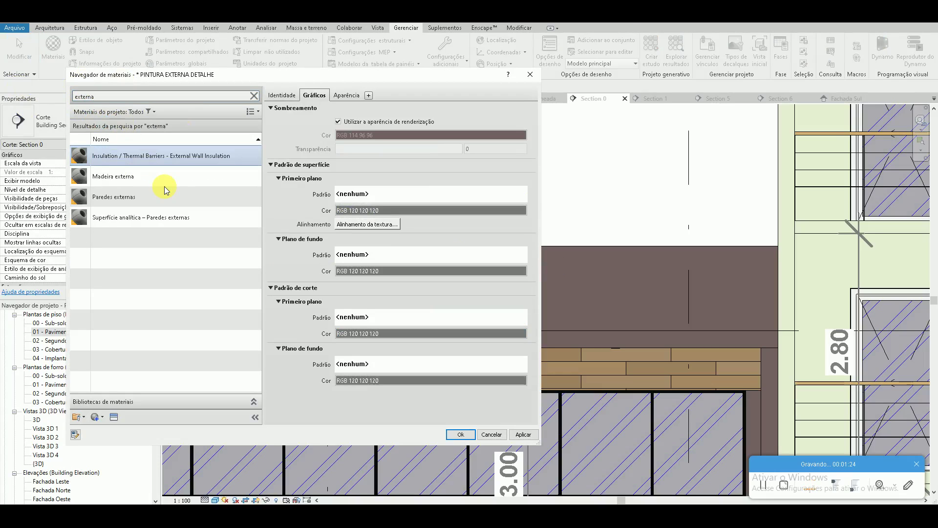
# Step: Find the REVESTIMENTO EM ACM material and show its Aparência properties
pyautogui.doubleClick(123, 97)
pyautogui.write('REVESTIMEN')
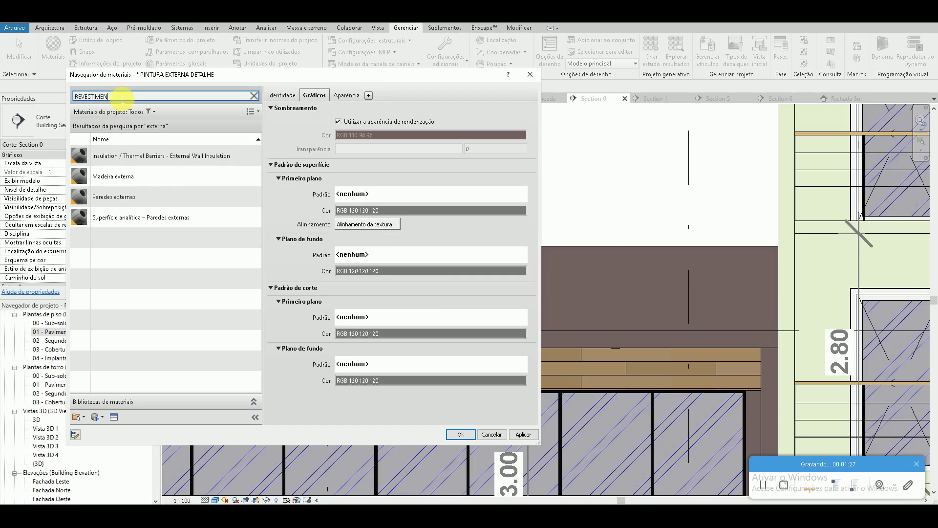
pyautogui.write('O')
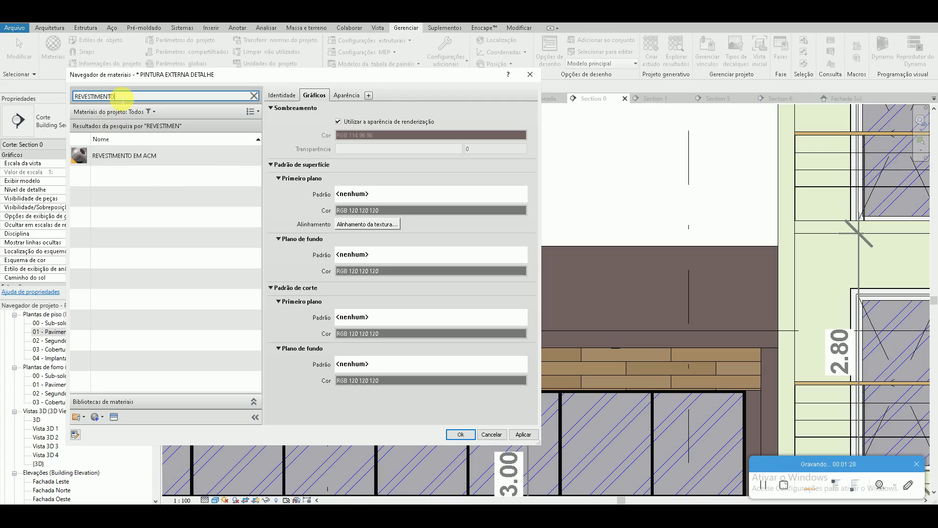
pyautogui.click(130, 154)
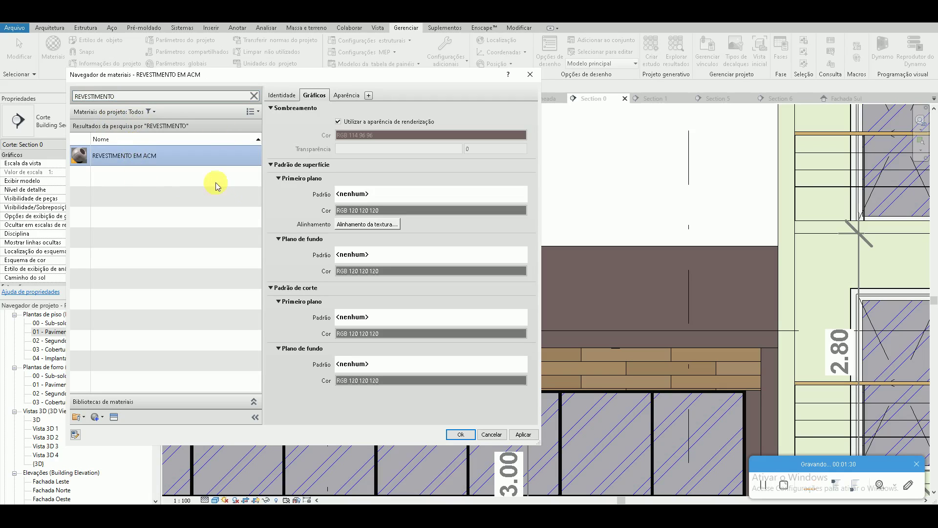
pyautogui.rightClick(96, 157)
pyautogui.click(119, 187)
pyautogui.click(97, 159)
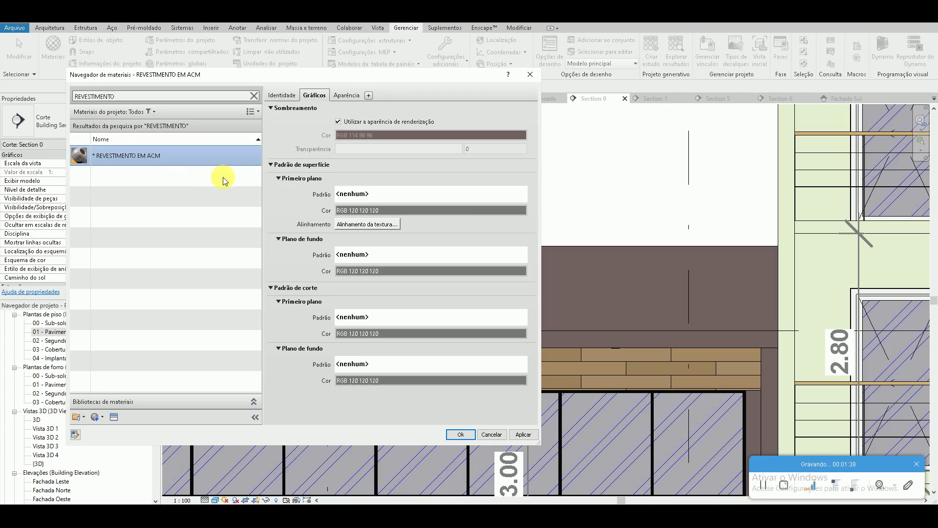
pyautogui.click(339, 96)
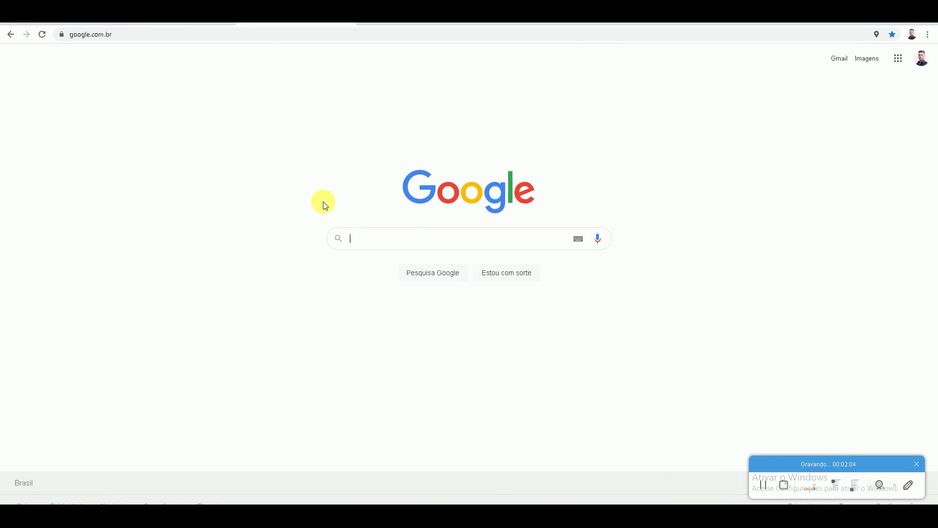
# Step: Search Google Images for 'emagresee' and enlarge the clinic facade photo
pyautogui.write('emagresee')
pyautogui.press('Return')
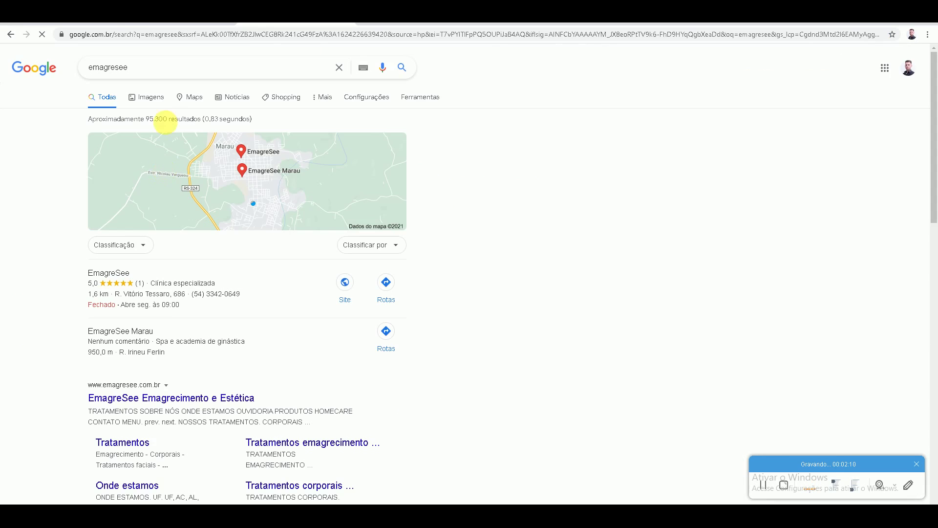
pyautogui.click(163, 98)
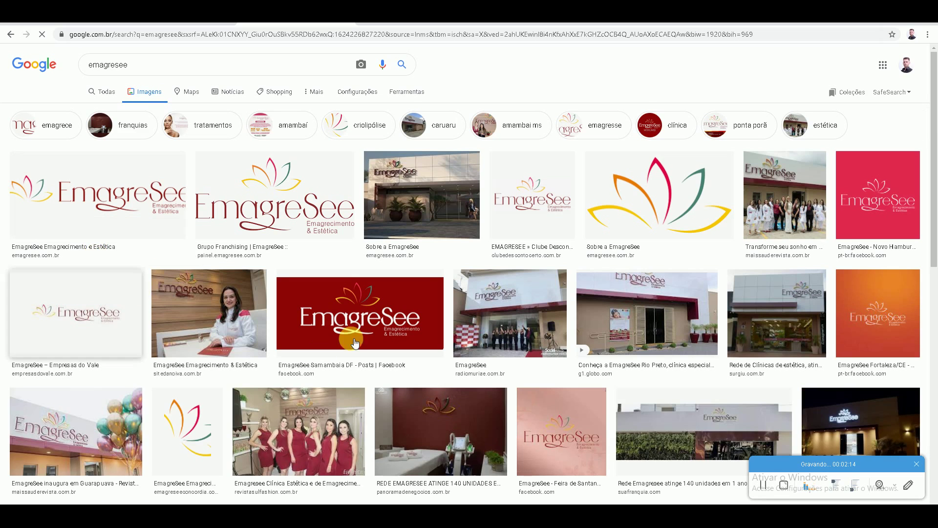
pyautogui.click(797, 171)
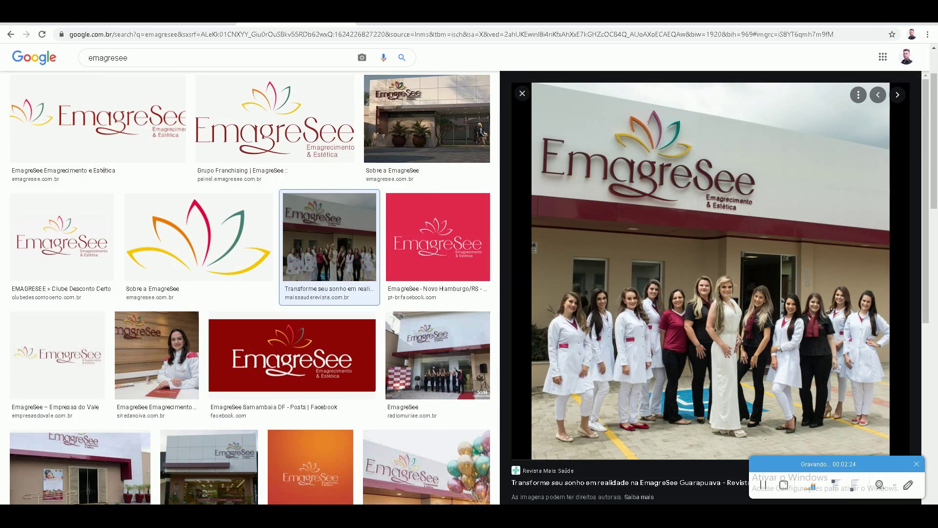
# Step: Launch Paint and paste the facade screenshot into it
pyautogui.press('super')
pyautogui.write('paint')
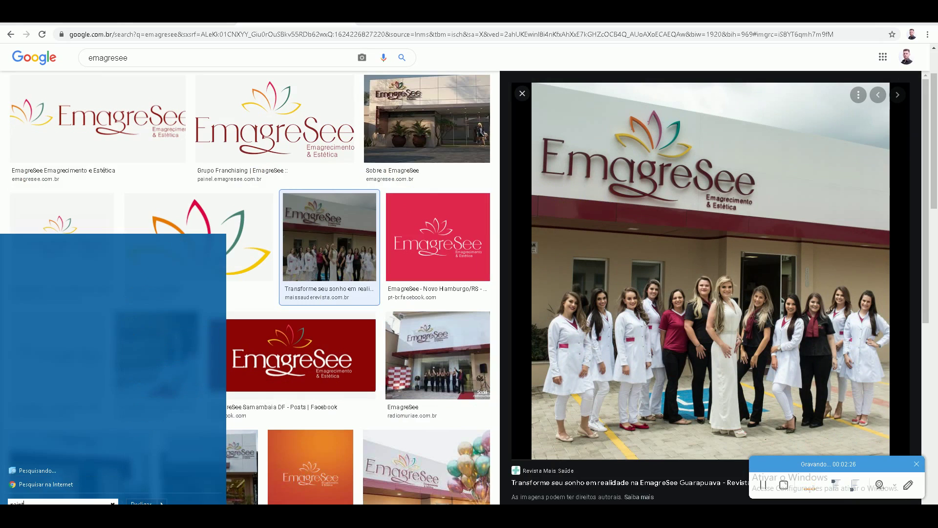
pyautogui.click(28, 258)
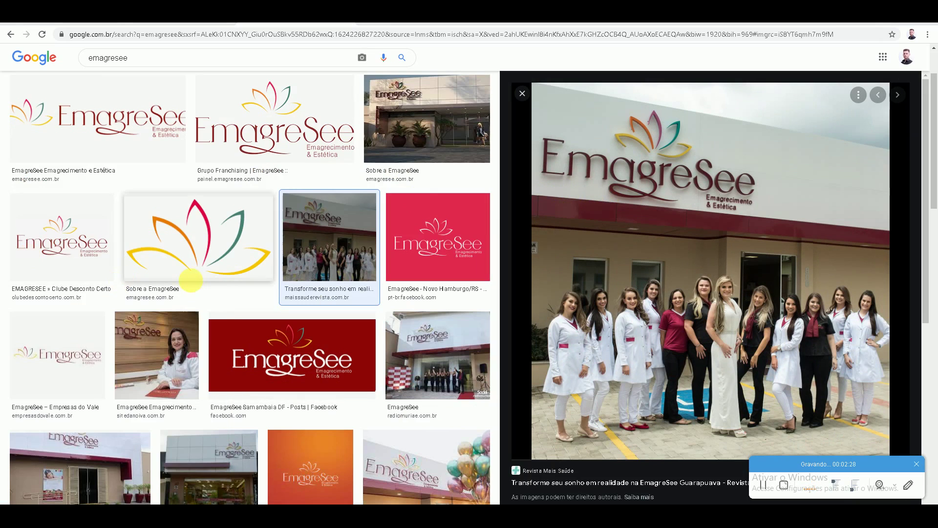
pyautogui.hotkey('ctrl', 'v')
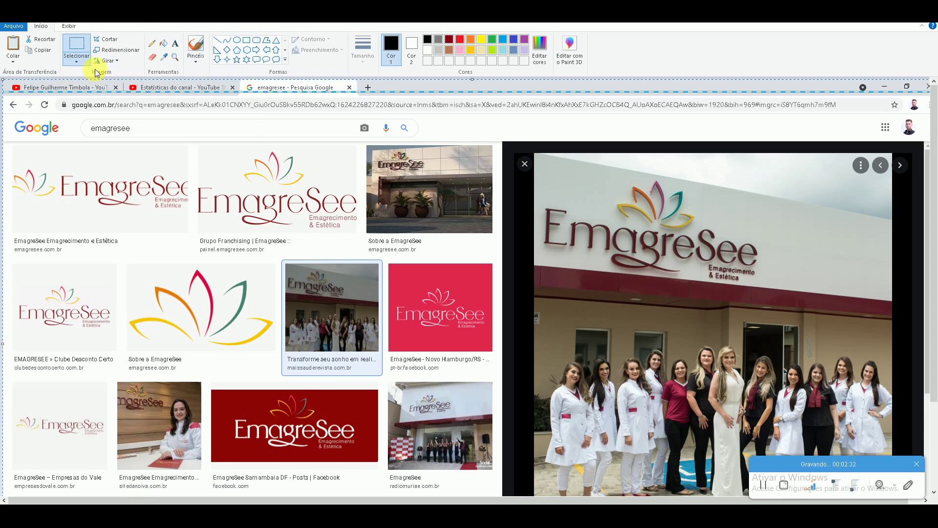
# Step: Sample the sign's maroon in Paint, read RGB 88, 29, 37, and return to Revit
pyautogui.click(164, 57)
pyautogui.click(707, 303)
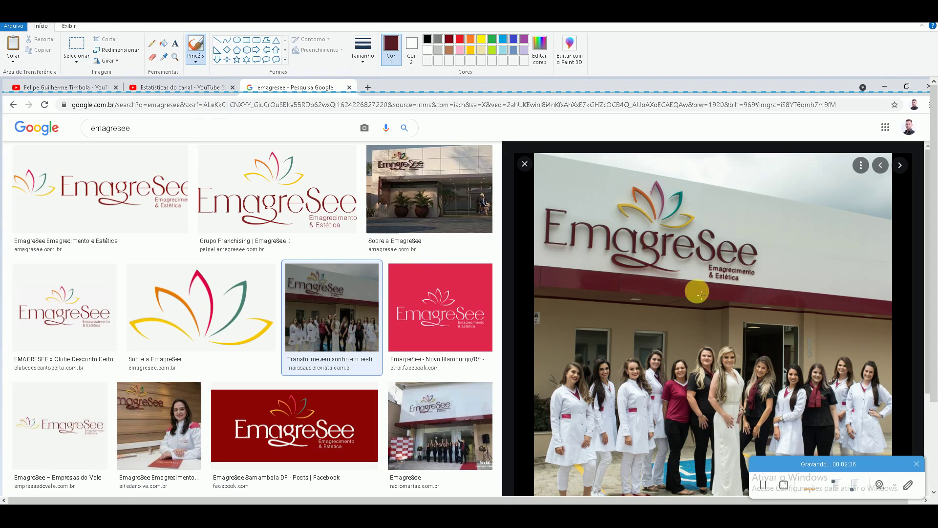
pyautogui.click(539, 49)
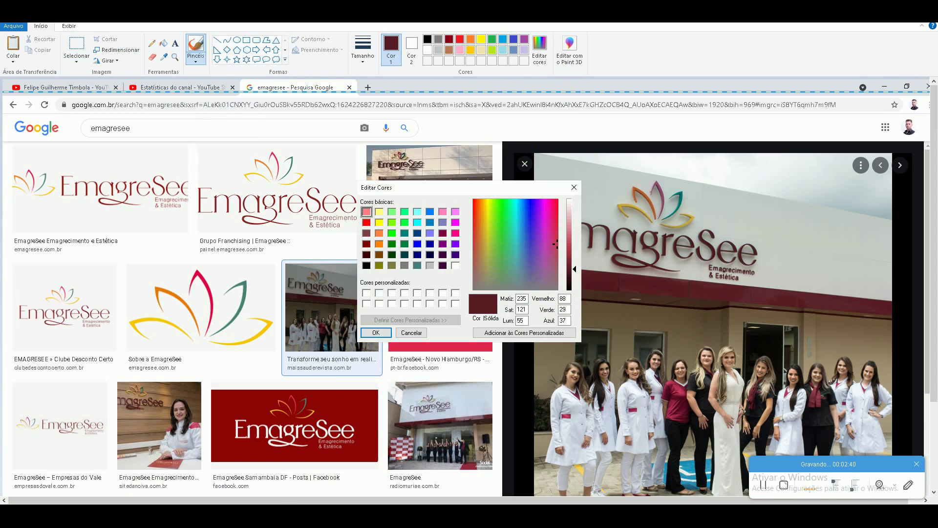
pyautogui.hotkey('alt', 'Tab')
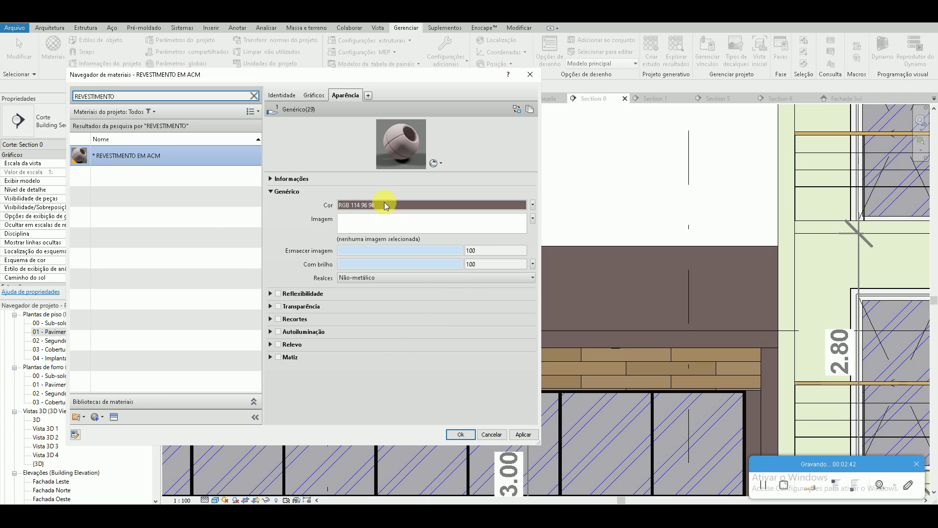
# Step: Set REVESTIMENTO EM ACM's appearance colour to Vermelho 88, Verde 29, Azul 37
pyautogui.click(387, 205)
pyautogui.moveTo(418, 288); pyautogui.dragTo(387, 292)
pyautogui.write('88')
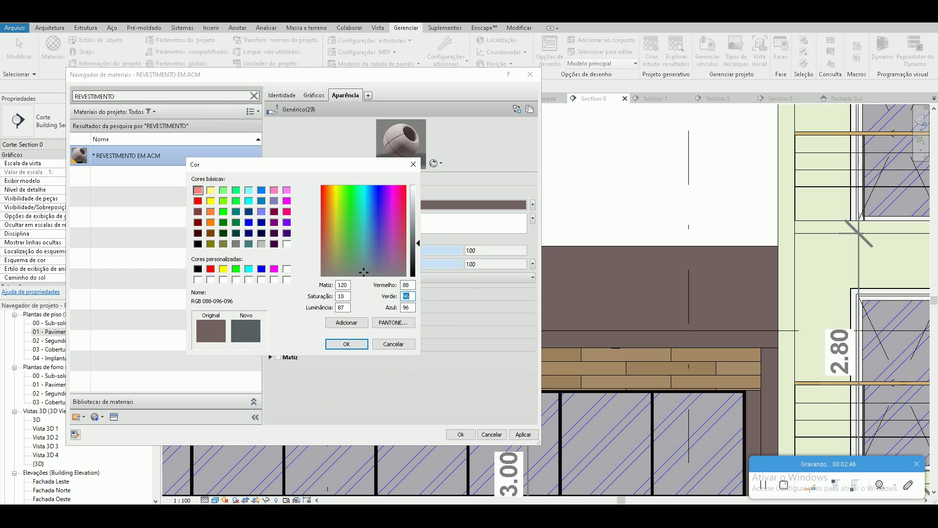
pyautogui.hotkey('alt', 'Tab')
pyautogui.hotkey('alt', 'Tab')
pyautogui.write('29')
pyautogui.press('Tab')
pyautogui.write('37')
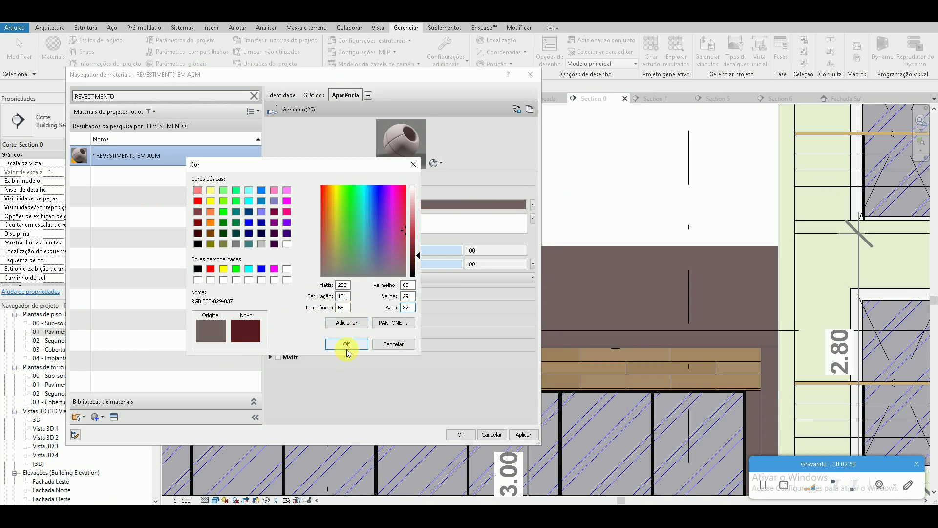
pyautogui.click(346, 344)
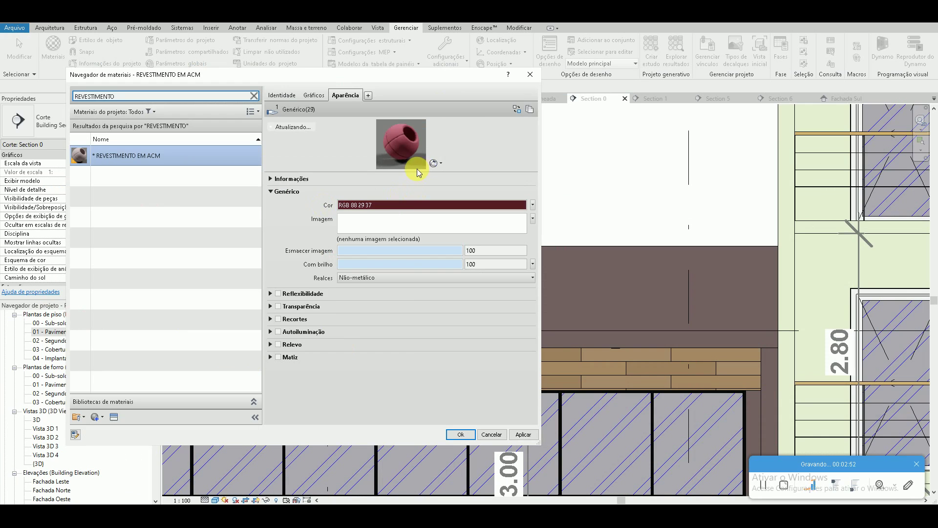
# Step: Enlarge the material preview and render it at Qualidade de produção
pyautogui.moveTo(453, 174); pyautogui.dragTo(457, 248)
pyautogui.click(472, 238)
pyautogui.moveTo(434, 271)
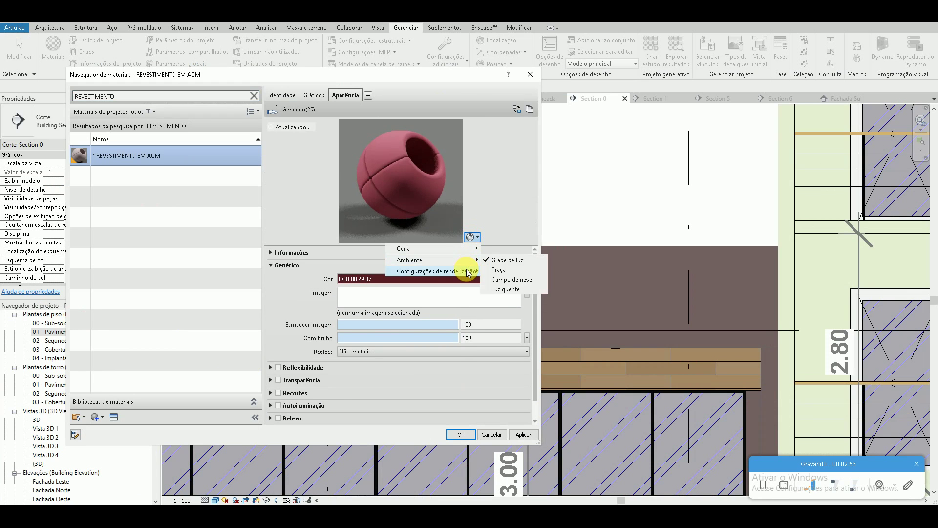
pyautogui.click(501, 282)
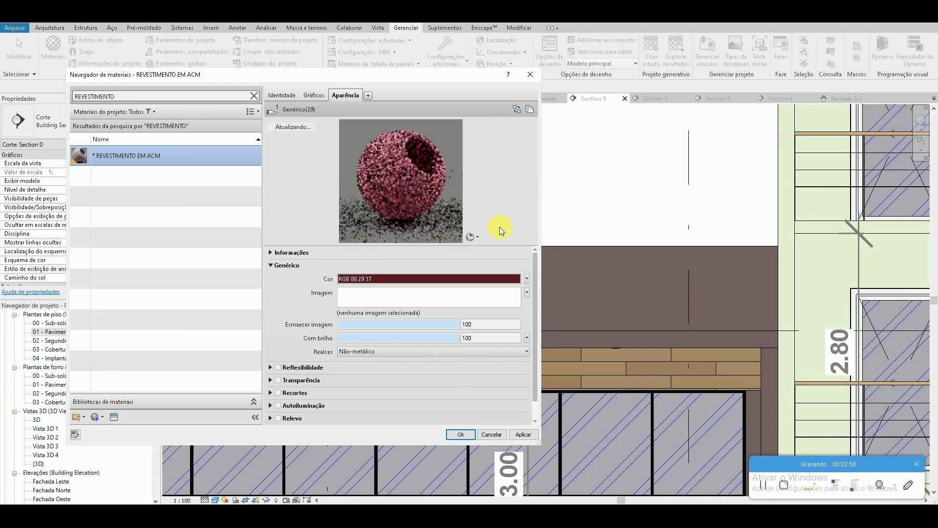
pyautogui.click(47, 511)
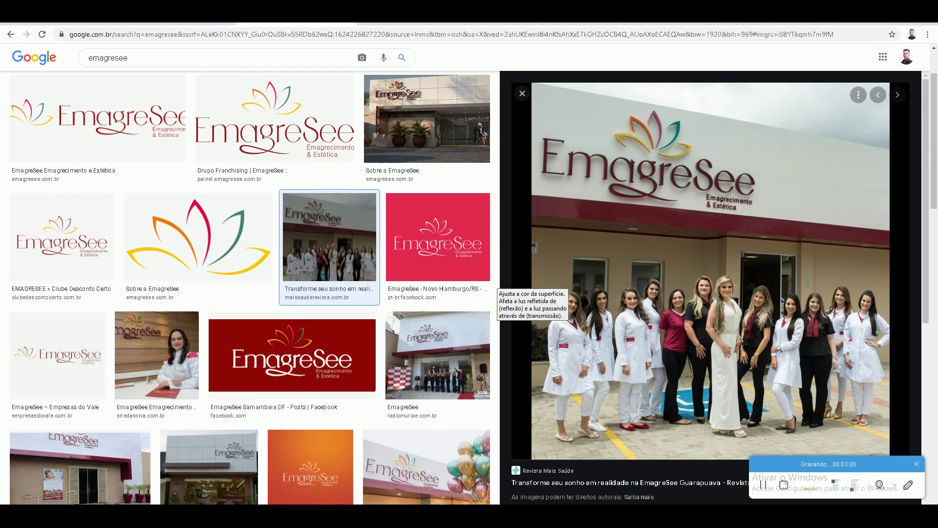
# Step: Search Google Images for 'porcelanato textura' and preview the Delta Porcelanato tile image
pyautogui.moveTo(183, 58); pyautogui.dragTo(67, 59)
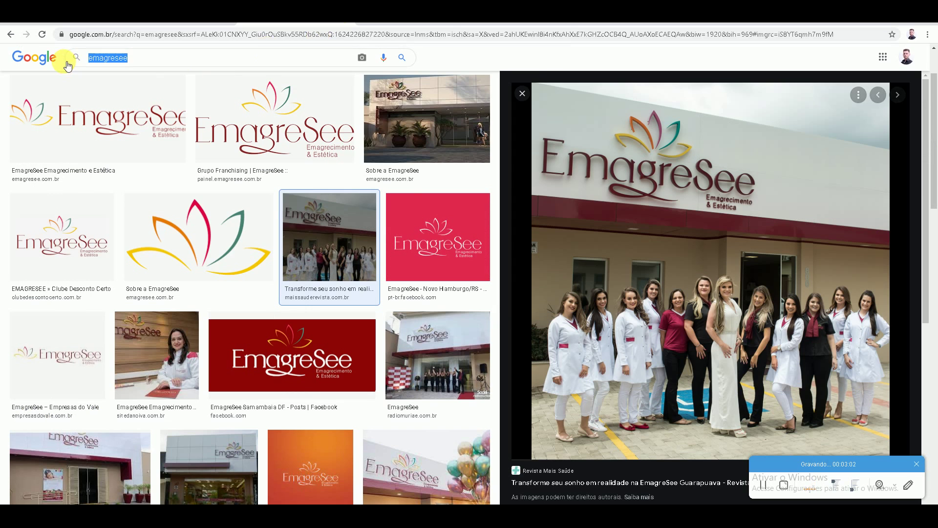
pyautogui.write('porcelanato')
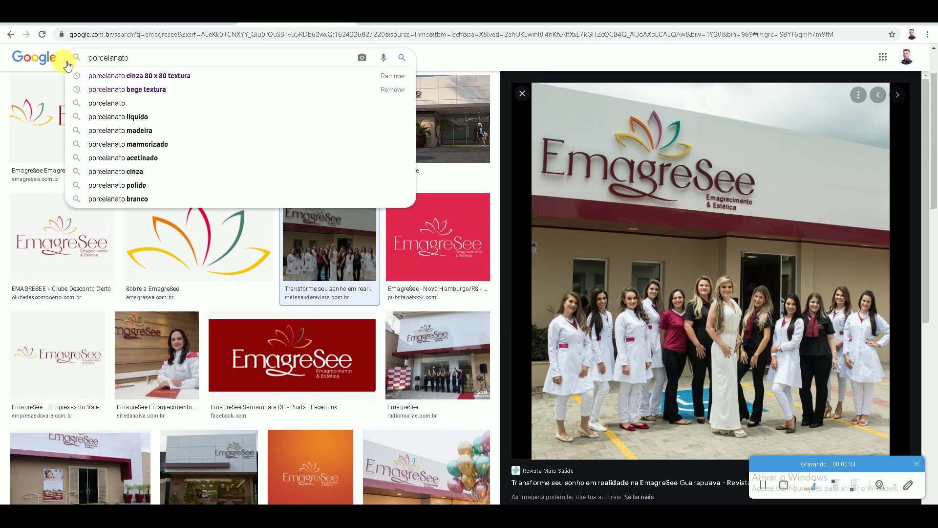
pyautogui.click(64, 62)
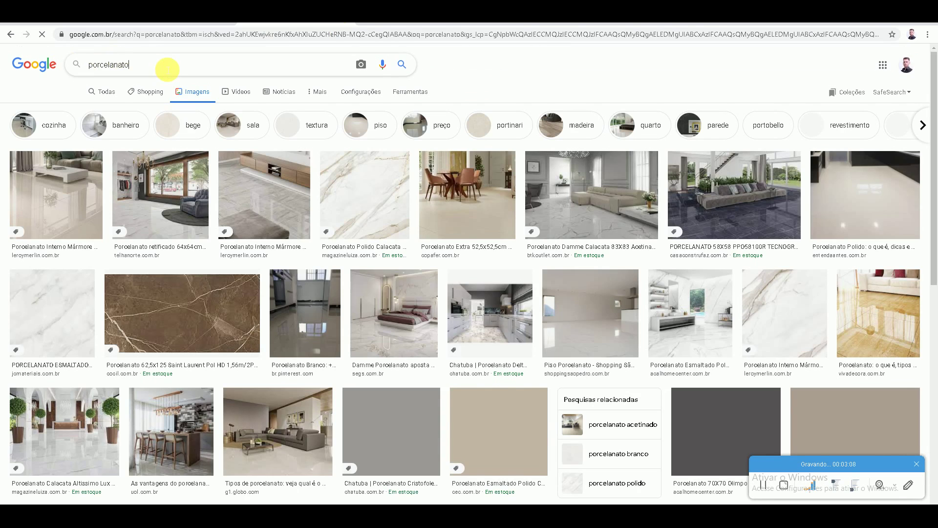
pyautogui.write(' textura')
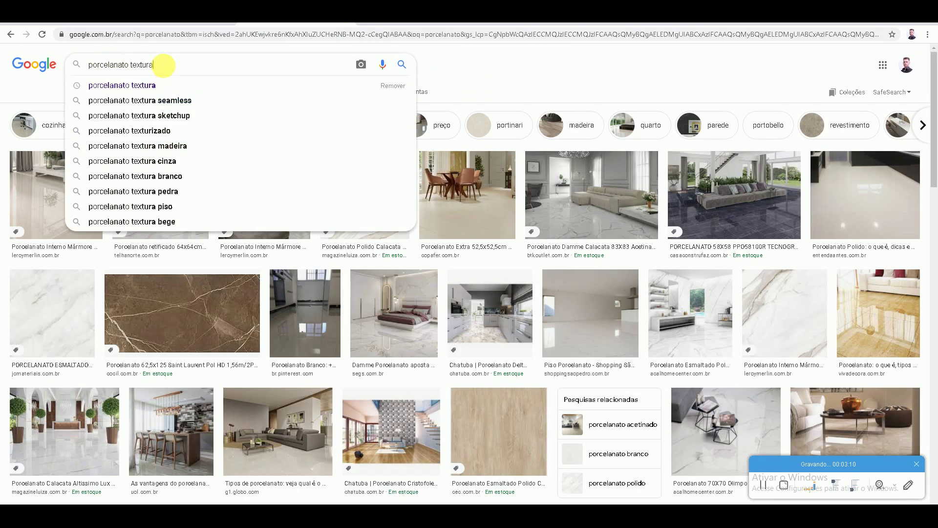
pyautogui.press('Return')
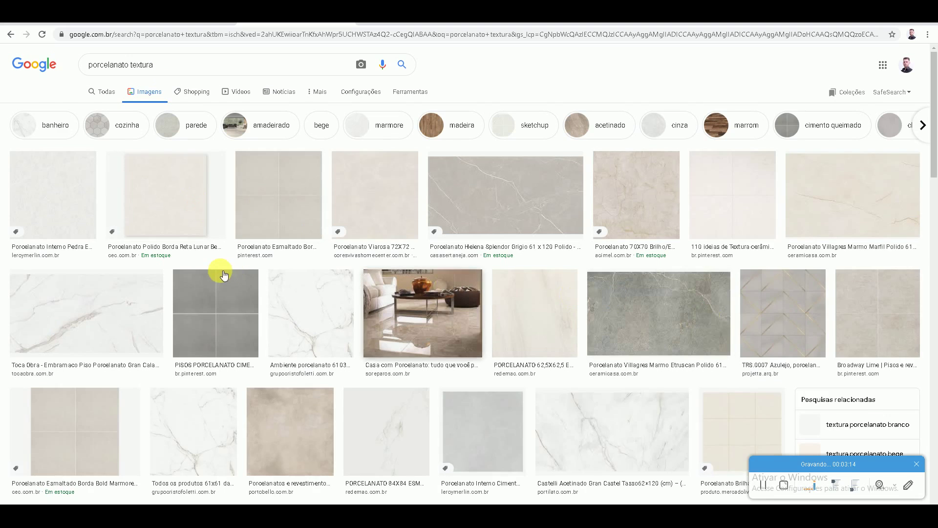
pyautogui.scroll(-2, 224, 275)
pyautogui.scroll(-2, 230, 266)
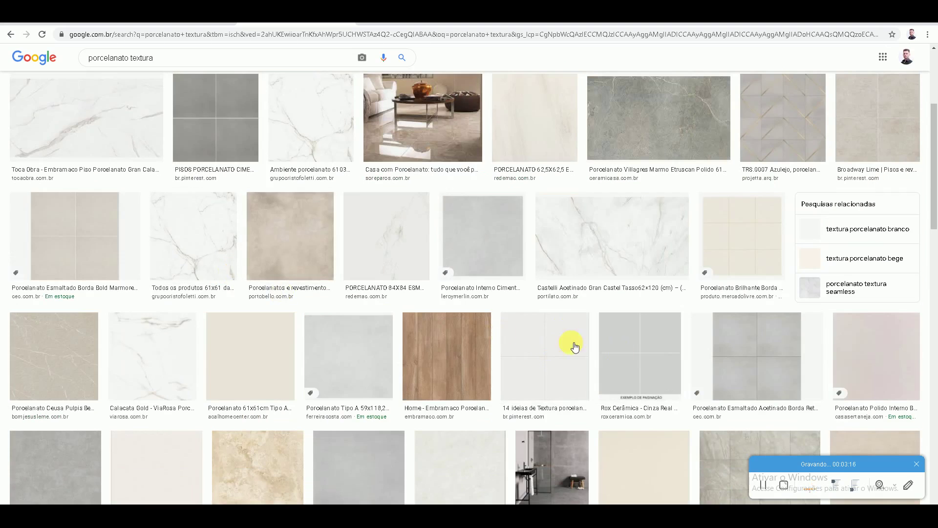
pyautogui.scroll(-3, 570, 348)
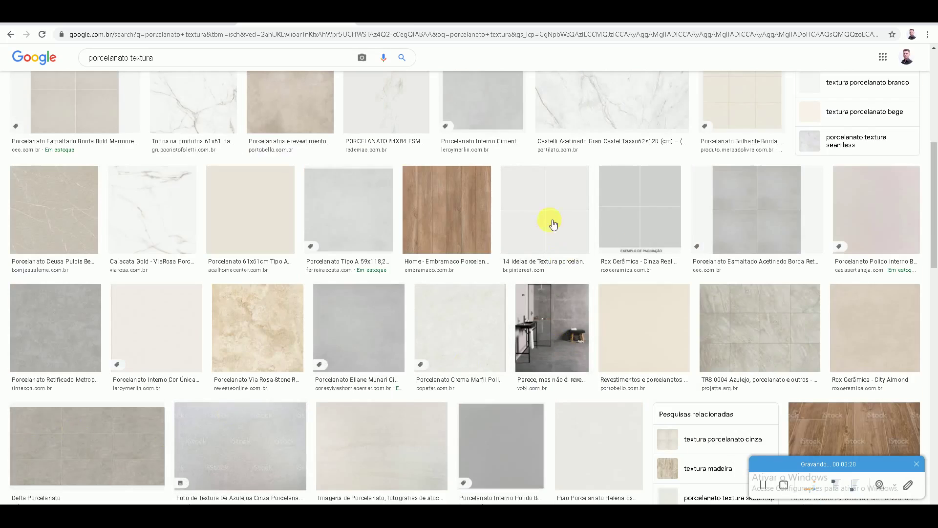
pyautogui.scroll(-4, 718, 205)
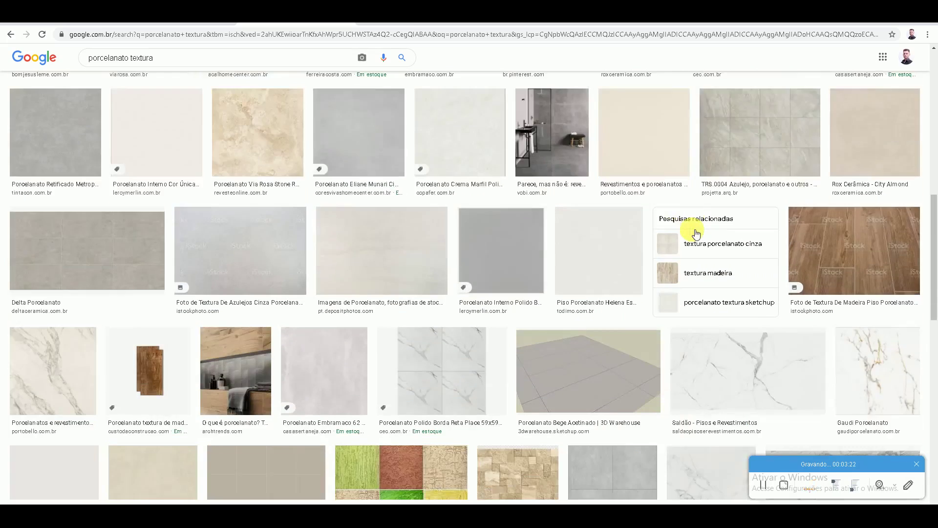
pyautogui.scroll(-3, 691, 229)
pyautogui.click(269, 352)
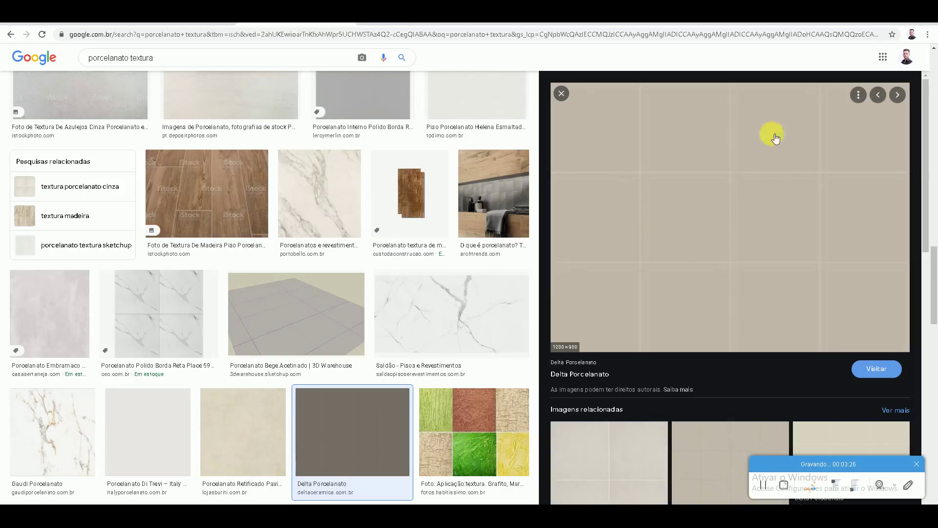
# Step: Save the Delta Porcelanato tile image to the desktop as a JPEG
pyautogui.rightClick(675, 172)
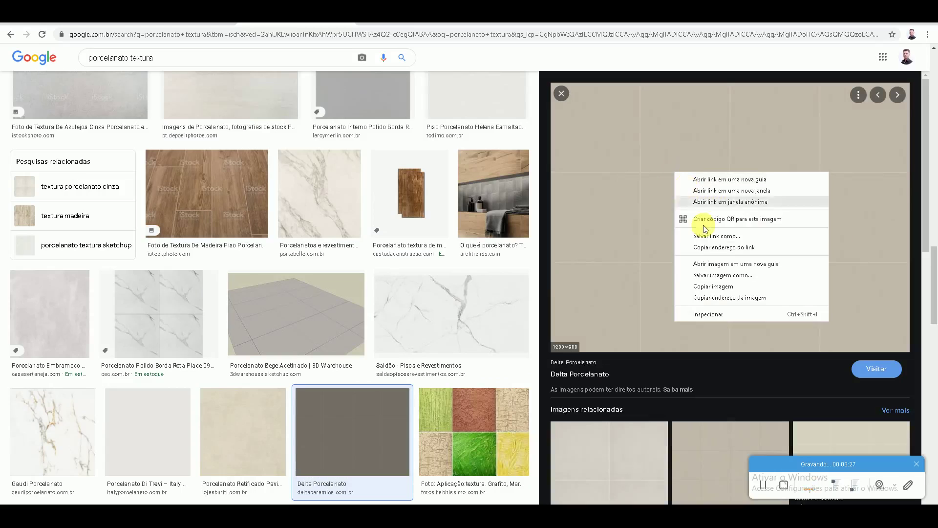
pyautogui.click(713, 275)
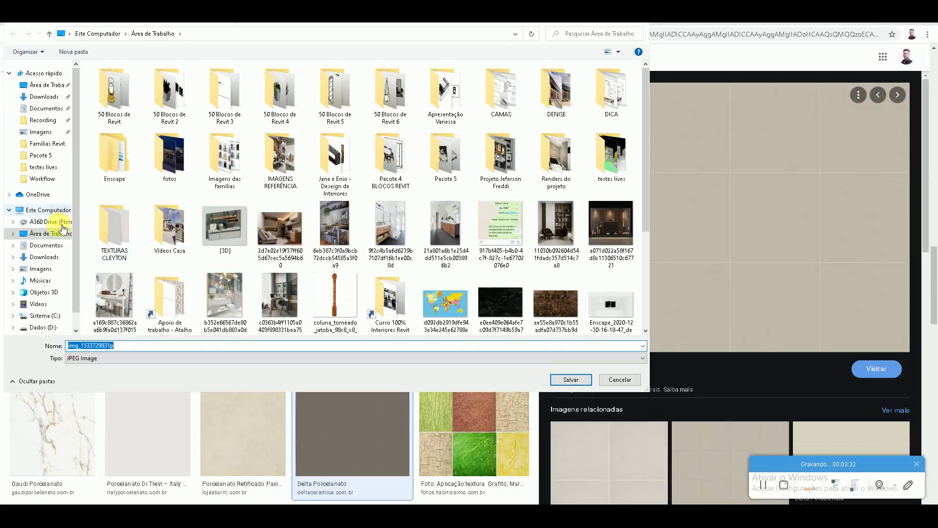
pyautogui.click(569, 379)
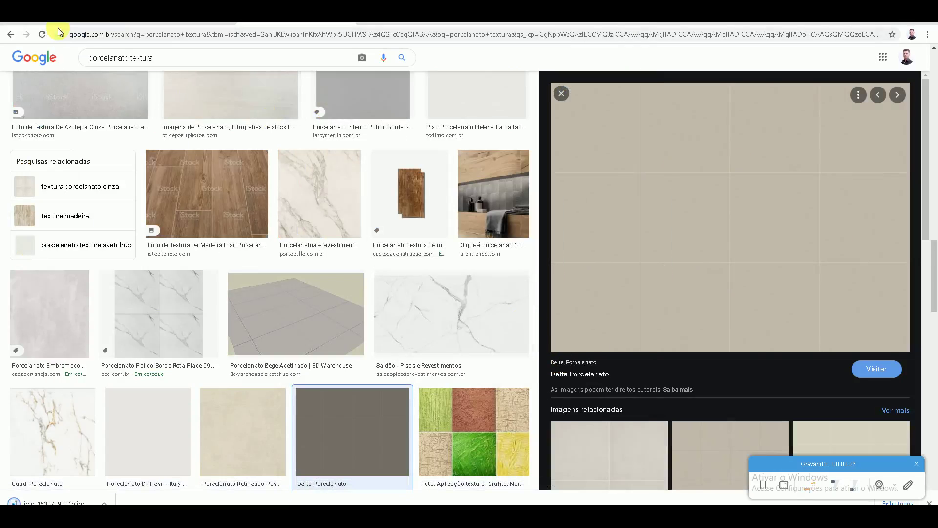
# Step: Return from Chrome to Revit's Material Browser
pyautogui.hotkey('alt', 'Left')
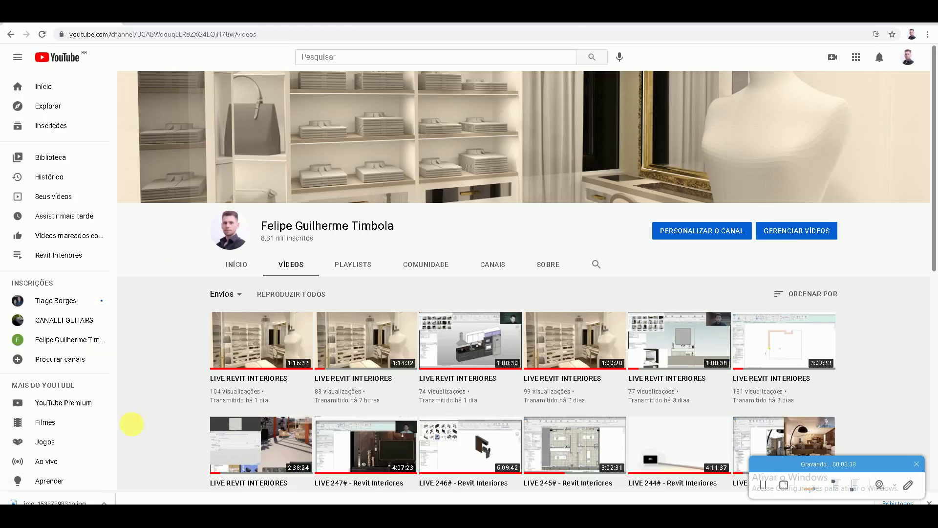
pyautogui.hotkey('alt', 'Right')
pyautogui.press('super')
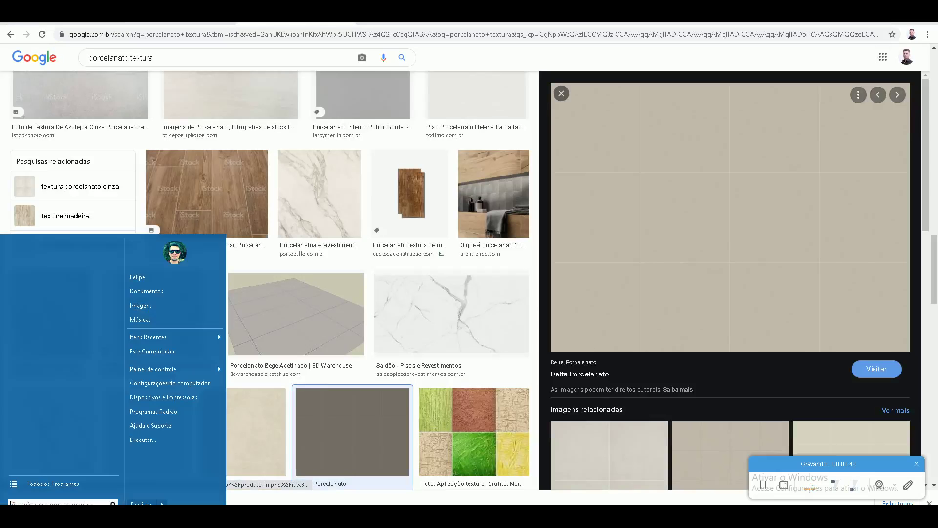
pyautogui.click(211, 511)
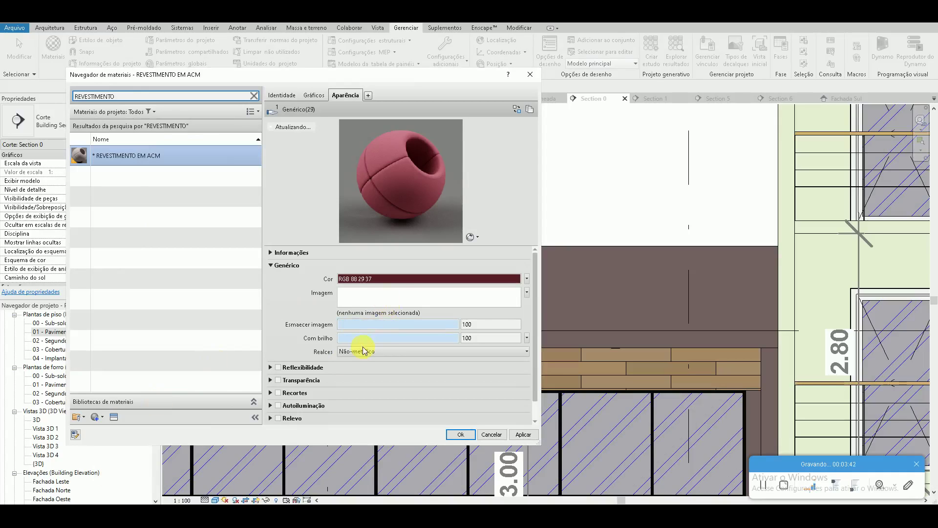
pyautogui.scroll(-1, 536, 325)
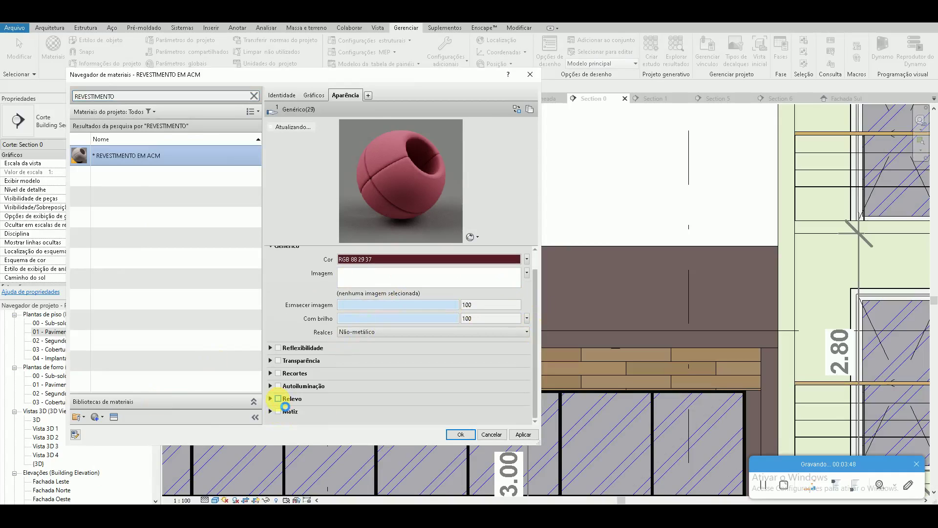
pyautogui.click(278, 398)
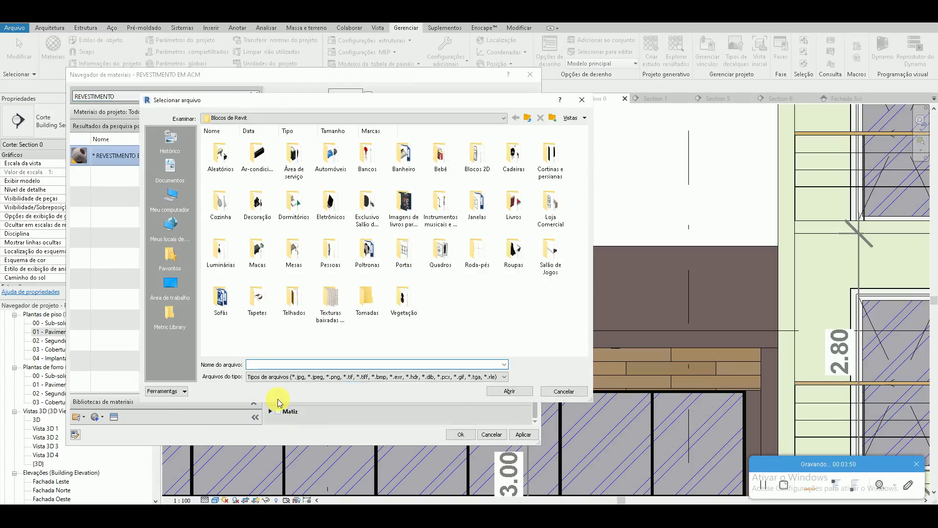
pyautogui.click(178, 299)
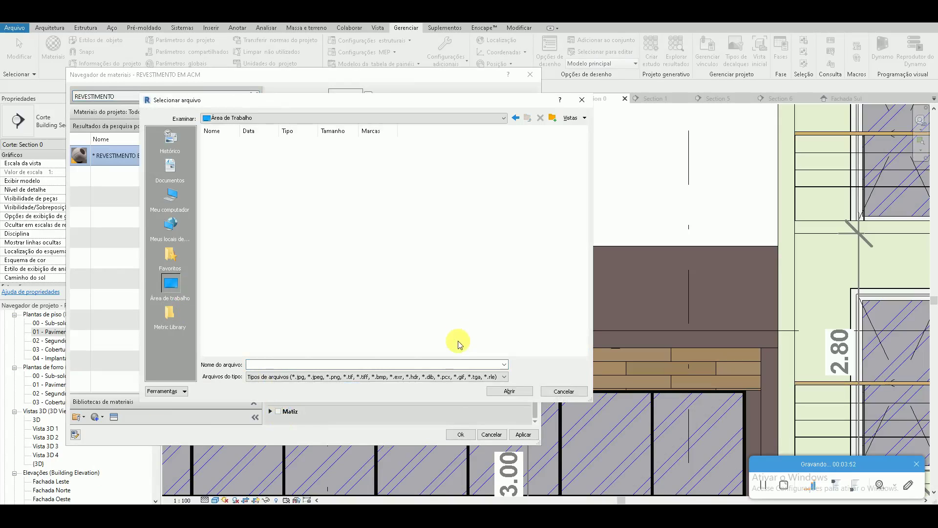
pyautogui.scroll(-3, 459, 326)
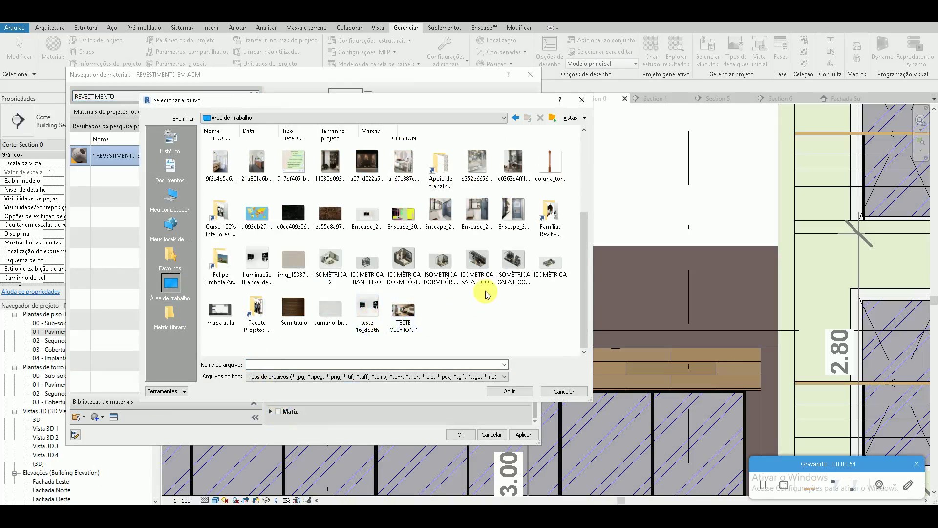
pyautogui.doubleClick(294, 259)
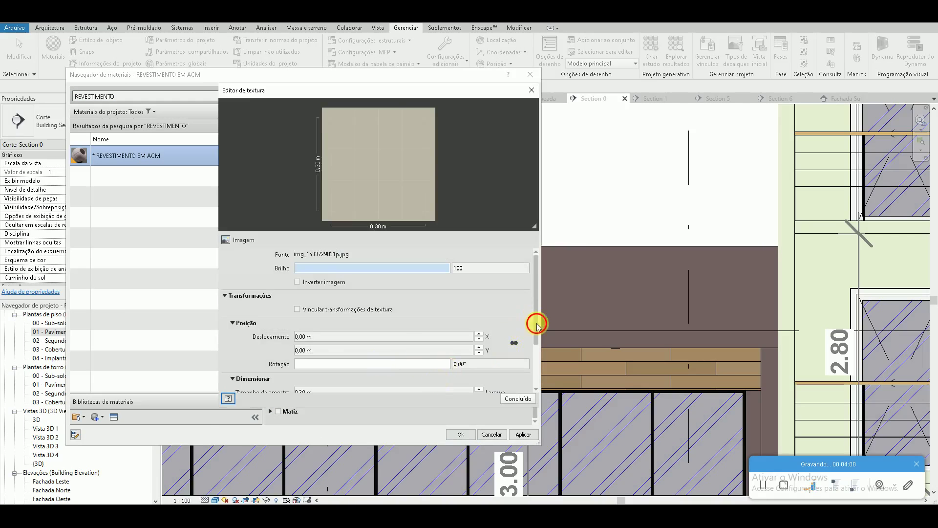
# Step: Set the bump texture's sample width to 4,00 m
pyautogui.scroll(-1, 502, 272)
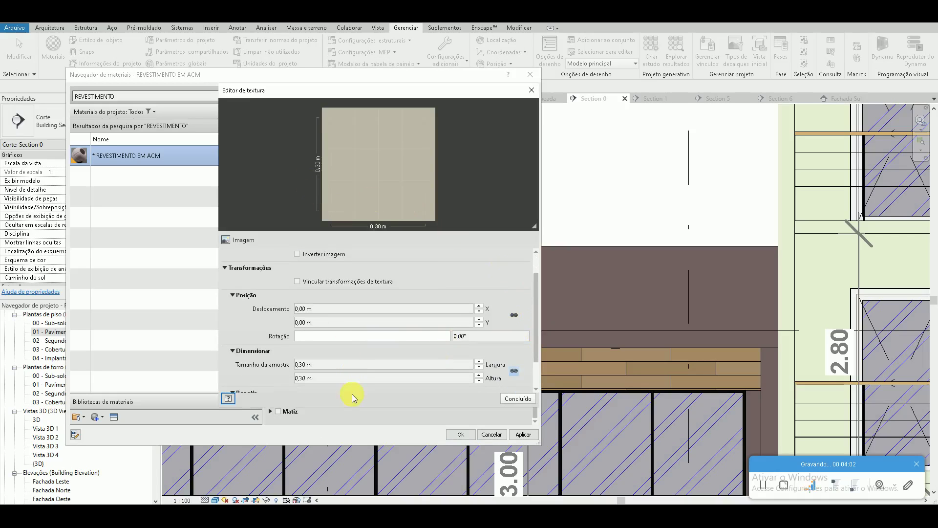
pyautogui.click(359, 364)
pyautogui.write('4')
pyautogui.press('Return')
pyautogui.moveTo(534, 228); pyautogui.dragTo(537, 324)
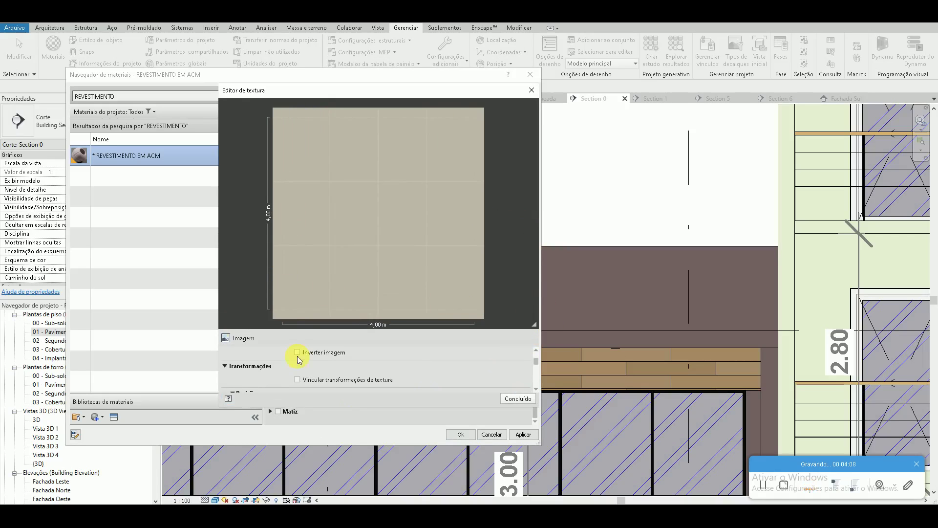
pyautogui.scroll(-1, 401, 392)
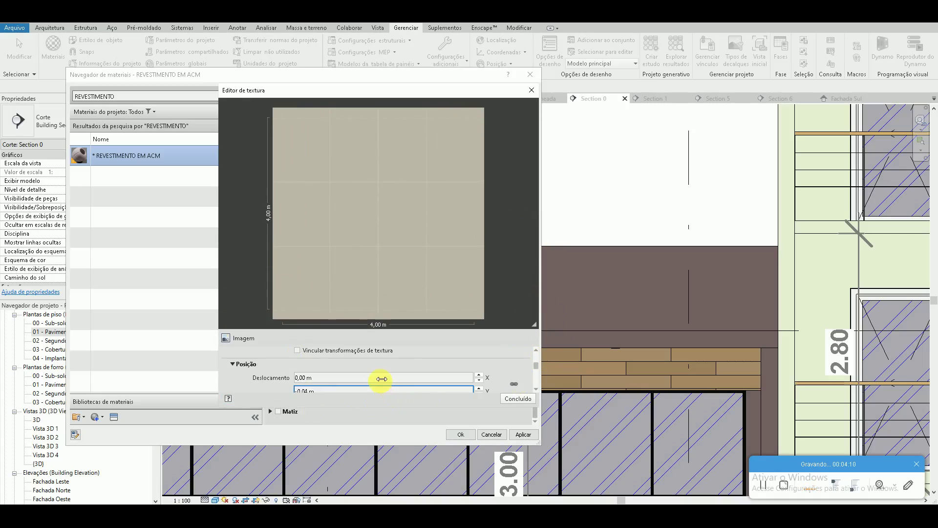
# Step: Set the sample height to 3,00 m and close the texture editor
pyautogui.moveTo(318, 74); pyautogui.dragTo(291, 25)
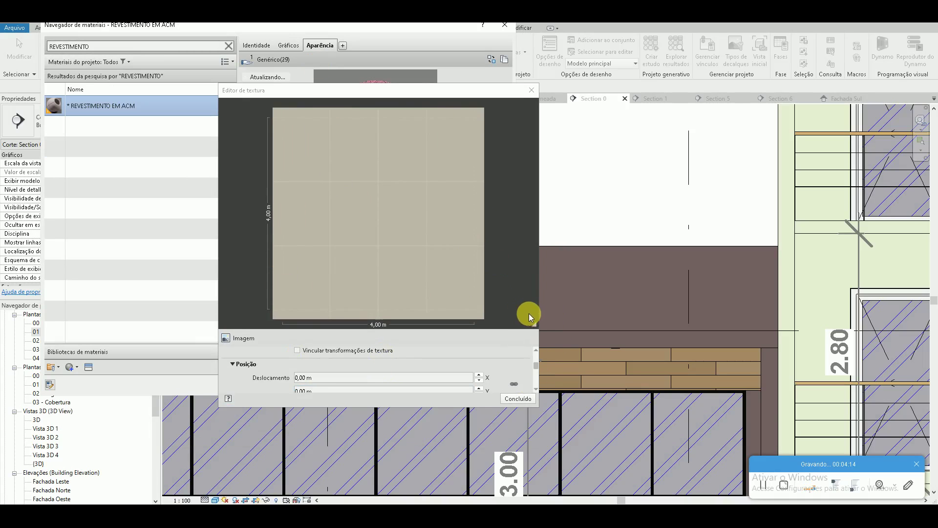
pyautogui.click(540, 408)
pyautogui.moveTo(542, 408); pyautogui.dragTo(592, 462)
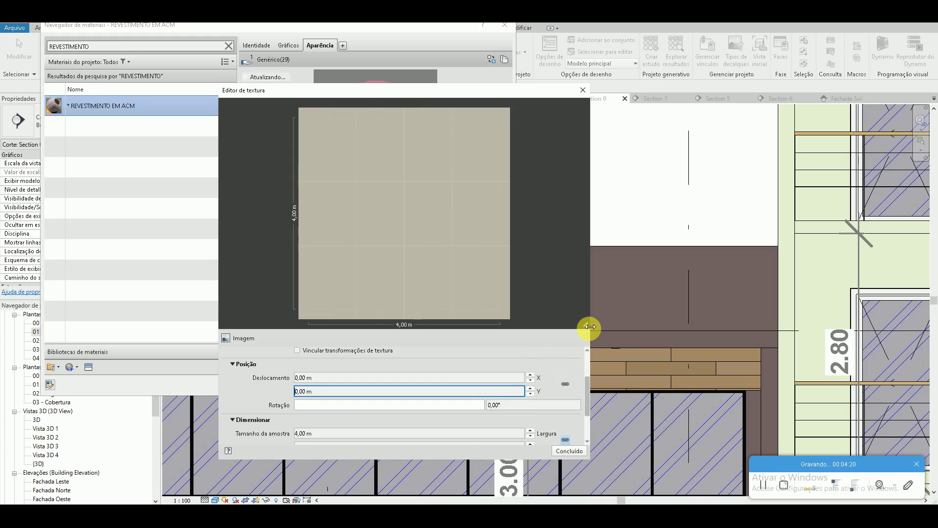
pyautogui.moveTo(589, 327); pyautogui.dragTo(437, 275)
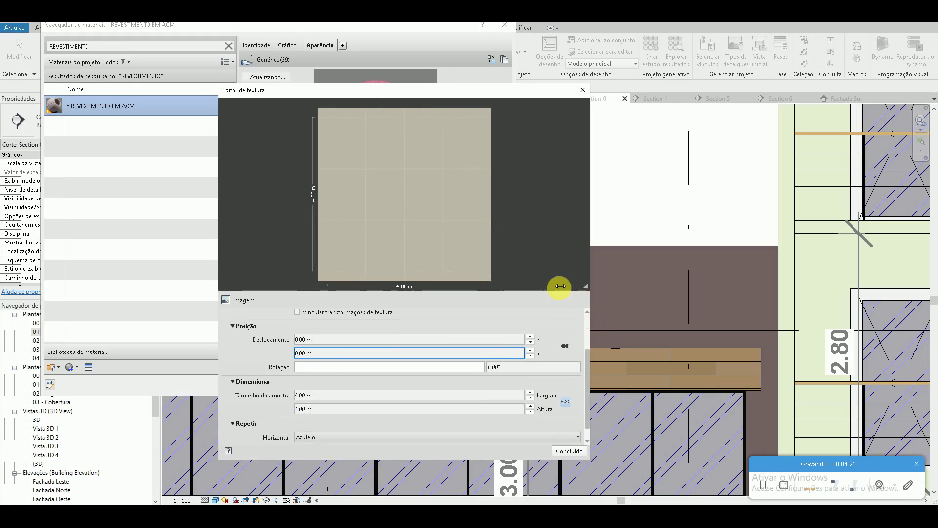
pyautogui.click(395, 396)
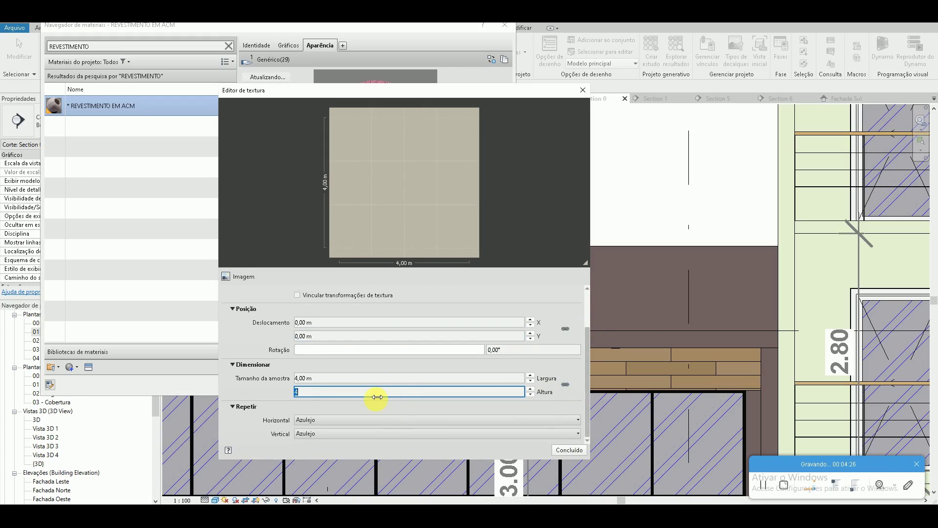
pyautogui.write('3')
pyautogui.click(377, 381)
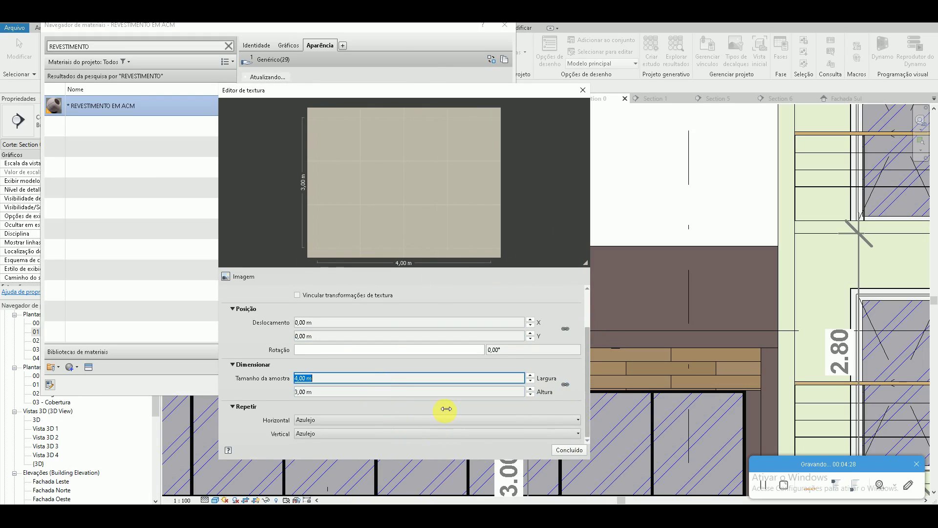
pyautogui.click(569, 450)
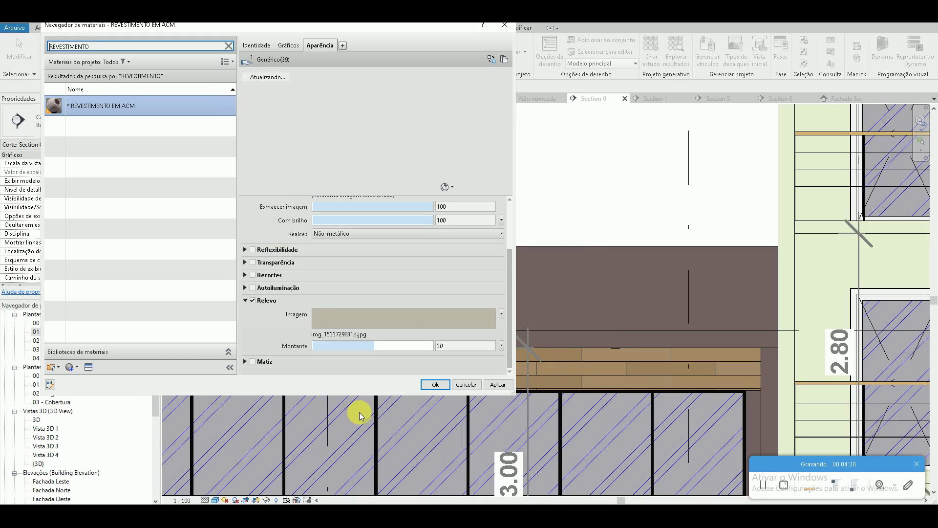
# Step: Set the ACM bump amount to -76 and enable reflectivity with direct and oblique at 4
pyautogui.moveTo(377, 349); pyautogui.dragTo(352, 351)
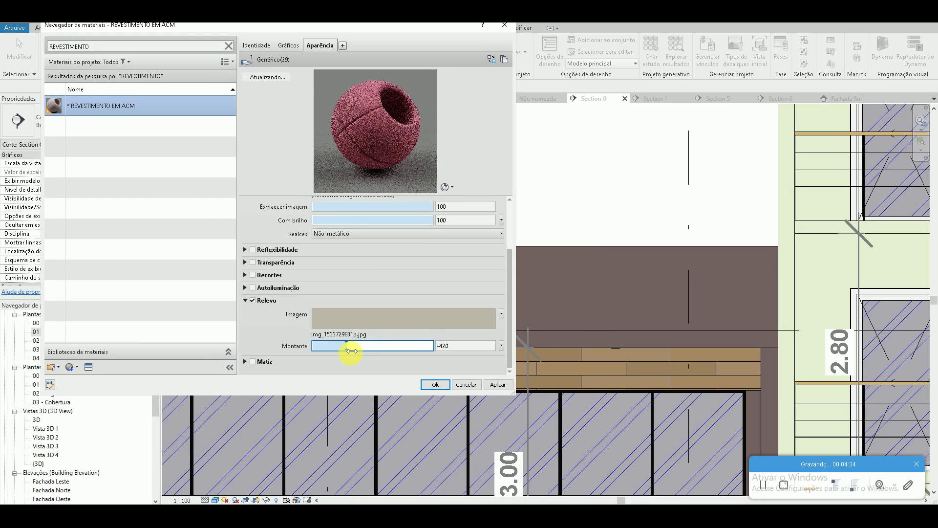
pyautogui.moveTo(357, 349); pyautogui.dragTo(370, 348)
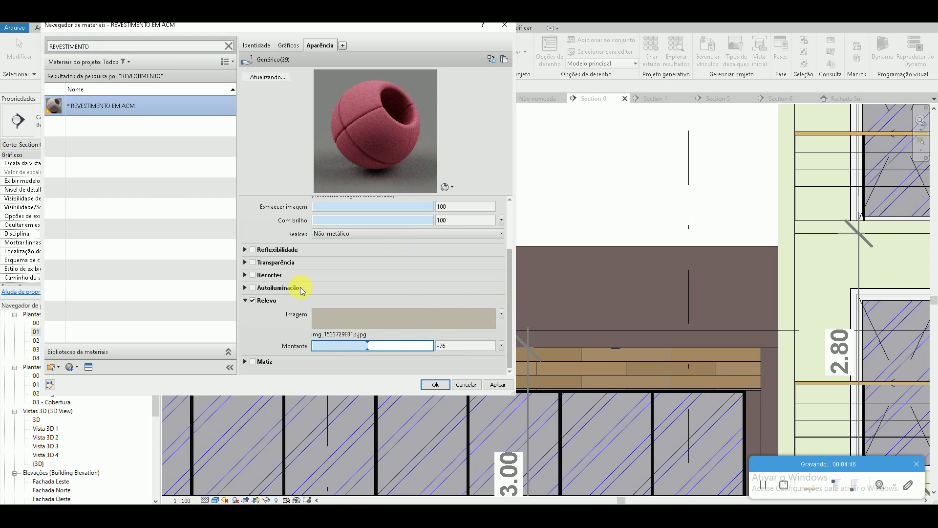
pyautogui.click(253, 249)
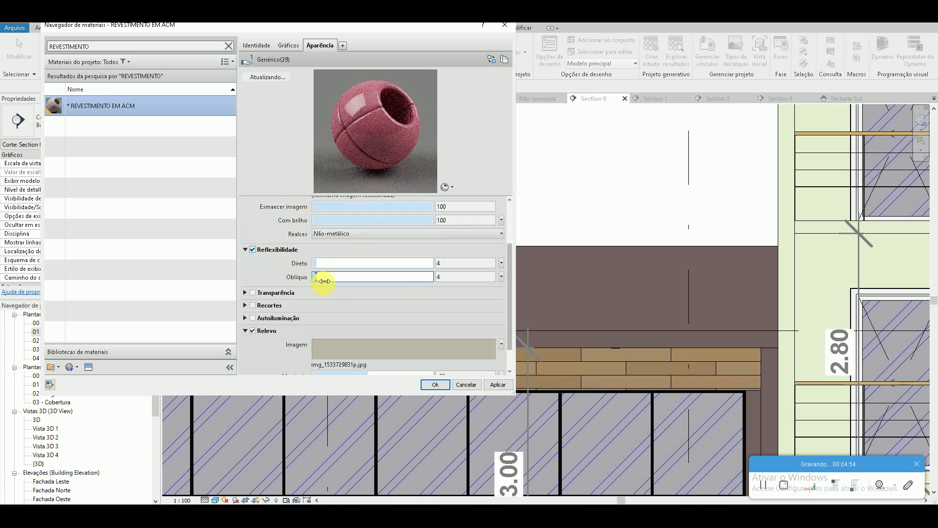
pyautogui.click(288, 47)
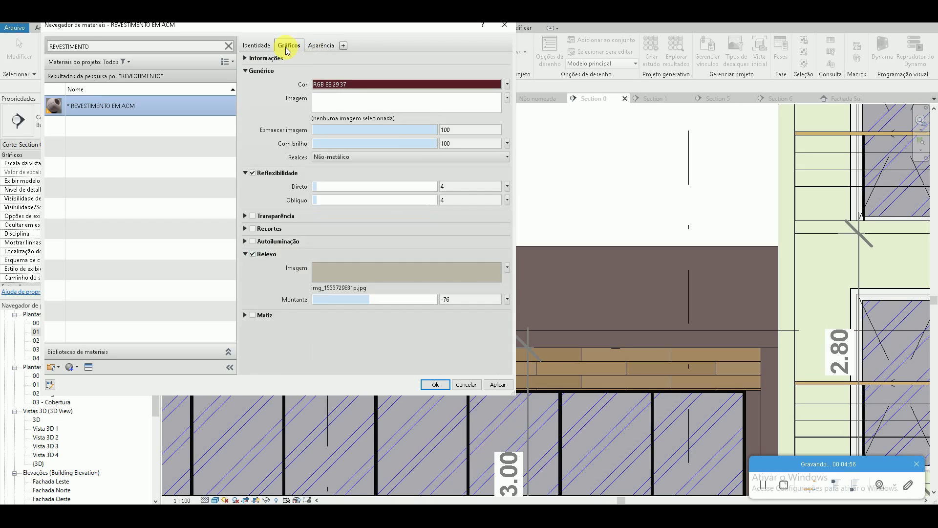
# Step: Browse the model fill patterns for the surface foreground pattern
pyautogui.click(337, 145)
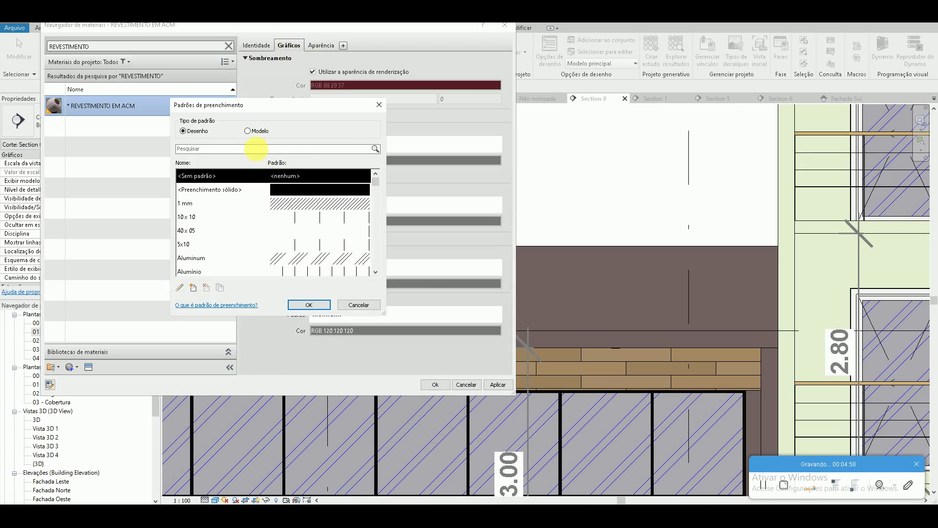
pyautogui.click(249, 131)
pyautogui.scroll(-1, 247, 196)
pyautogui.scroll(-1, 247, 208)
pyautogui.scroll(-2, 249, 213)
pyautogui.scroll(-2, 249, 215)
pyautogui.scroll(-2, 250, 215)
pyautogui.scroll(-2, 249, 215)
pyautogui.scroll(-2, 249, 215)
# Step: Create a new crosshatch surface pattern at angle 0 with 1 x 1 spacing and assign it
pyautogui.click(193, 288)
pyautogui.write('1')
pyautogui.press('Tab')
pyautogui.press('Tab')
pyautogui.press('Tab')
pyautogui.write('0')
pyautogui.click(254, 226)
pyautogui.doubleClick(313, 250)
pyautogui.write('1')
pyautogui.press('Tab')
pyautogui.write('1')
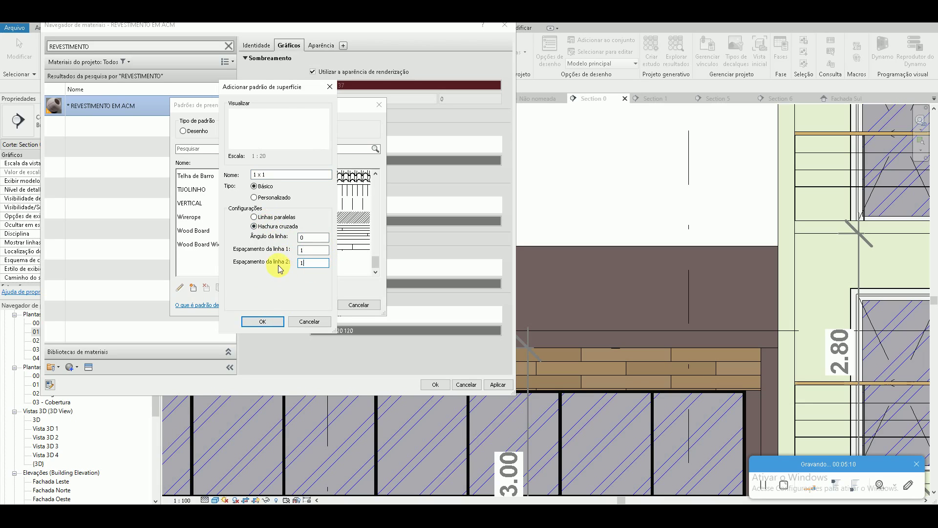
pyautogui.click(266, 320)
pyautogui.click(308, 304)
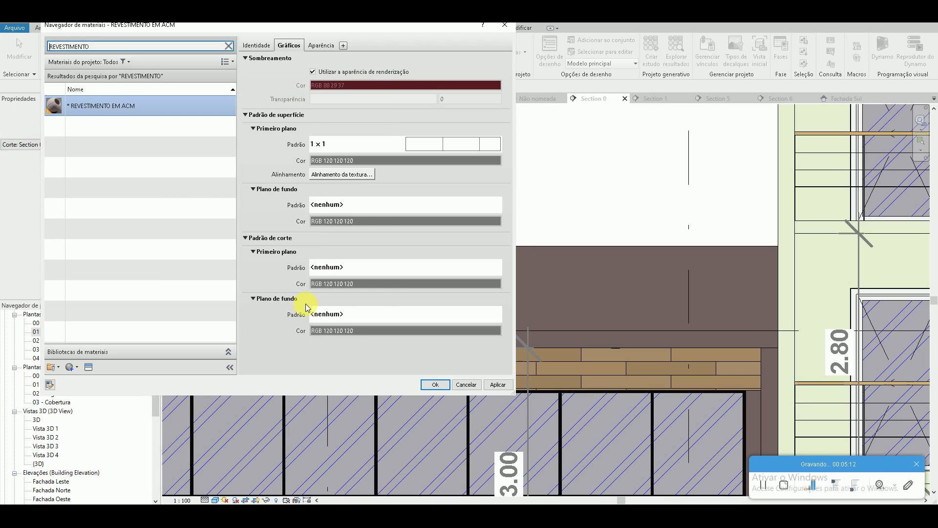
# Step: Set the surface pattern colour to RGB 128 128 128 and apply the material changes
pyautogui.click(336, 161)
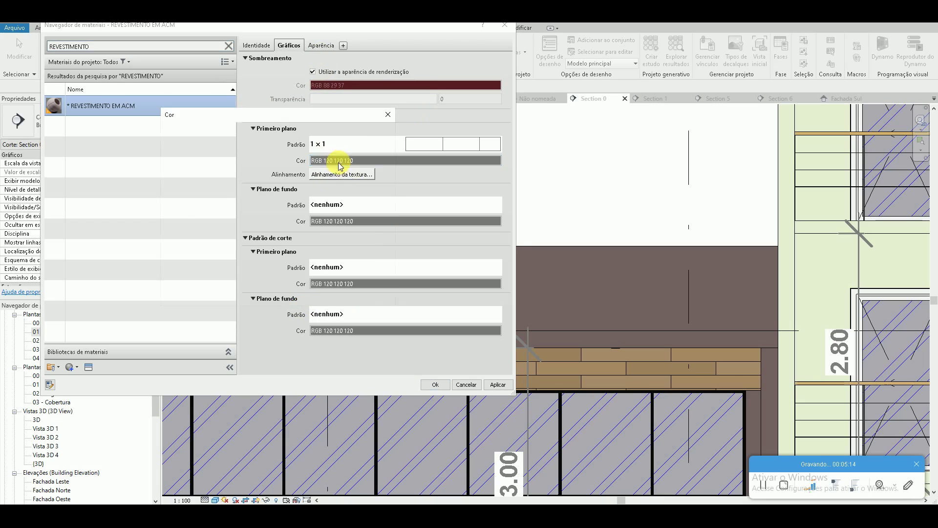
pyautogui.press('Return')
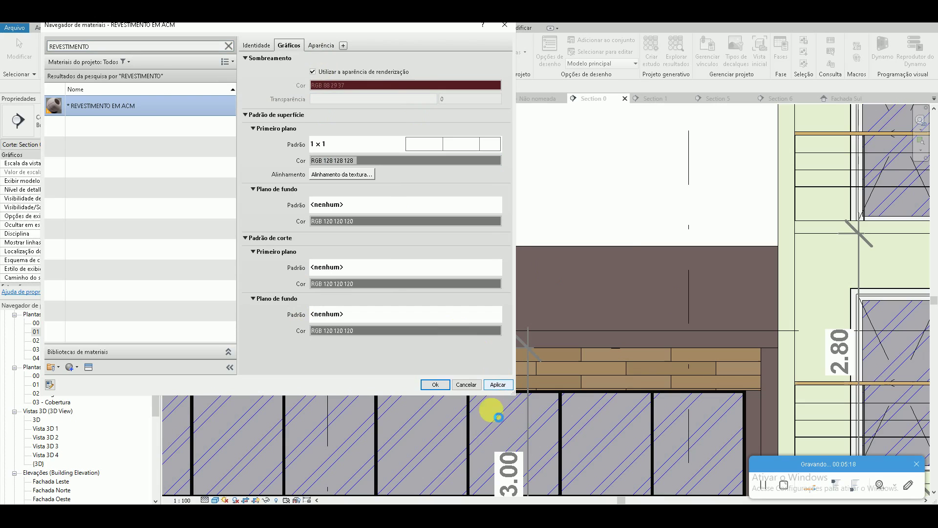
pyautogui.click(498, 384)
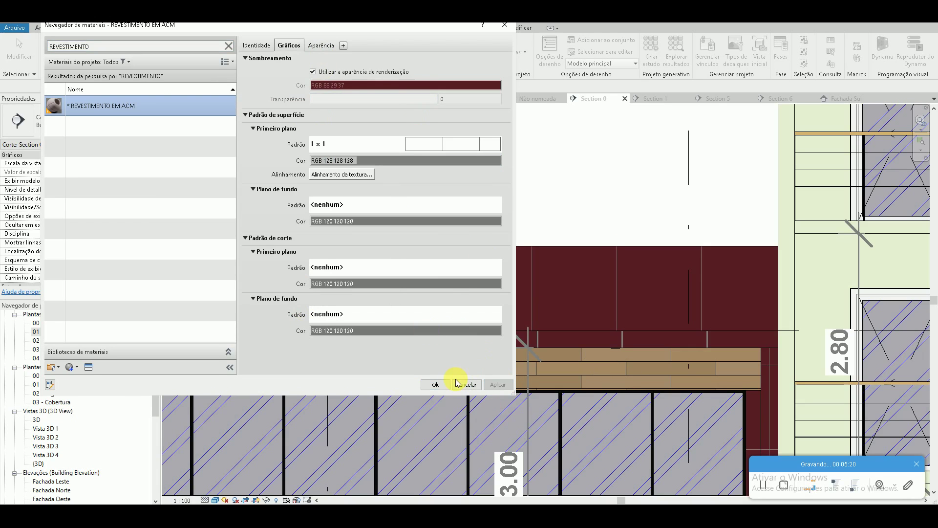
# Step: Close the material browser and zoom to the cladding's right edge in Section 0
pyautogui.click(433, 384)
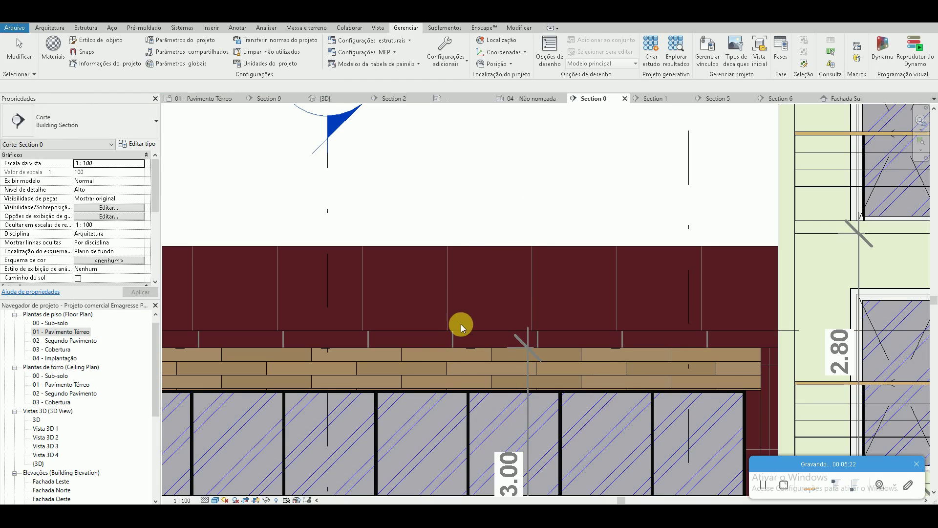
pyautogui.scroll(-1, 468, 283)
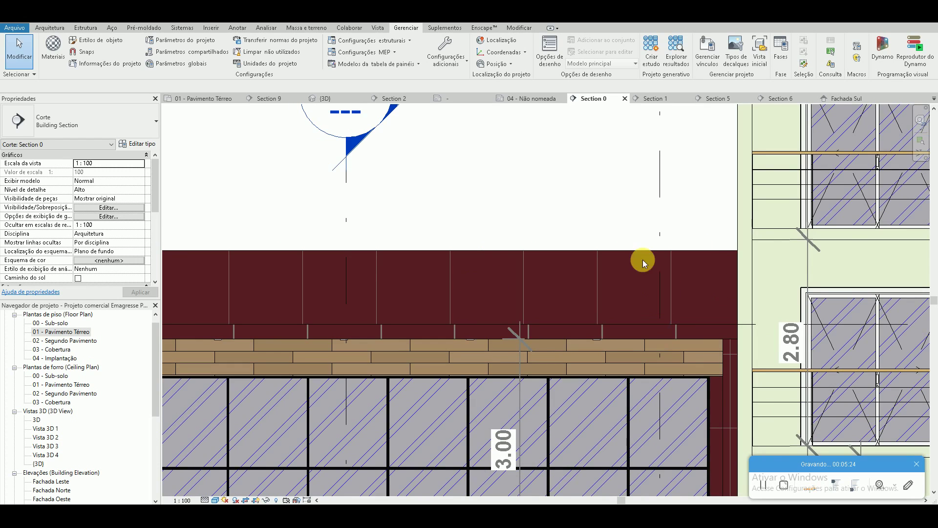
pyautogui.moveTo(685, 293); pyautogui.dragTo(614, 237, button='middle')
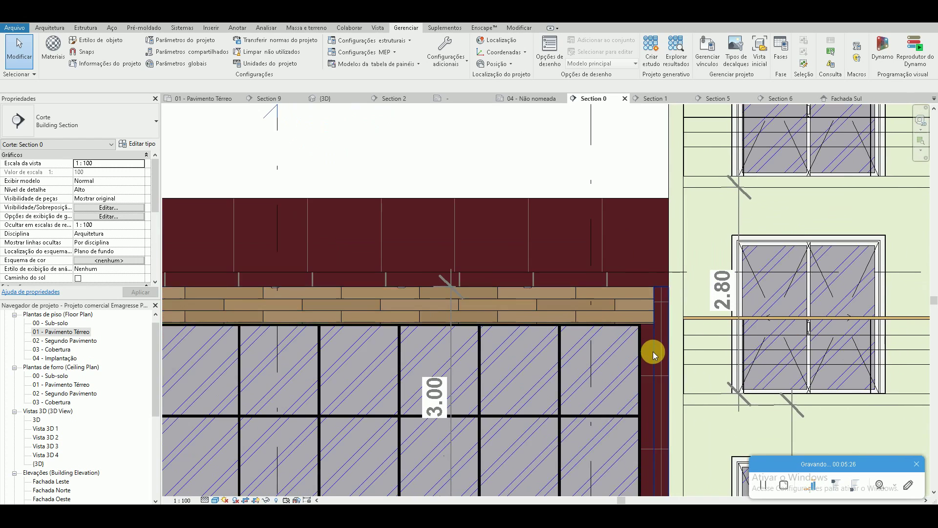
pyautogui.scroll(2, 653, 351)
pyautogui.moveTo(640, 346); pyautogui.dragTo(629, 339, button='middle')
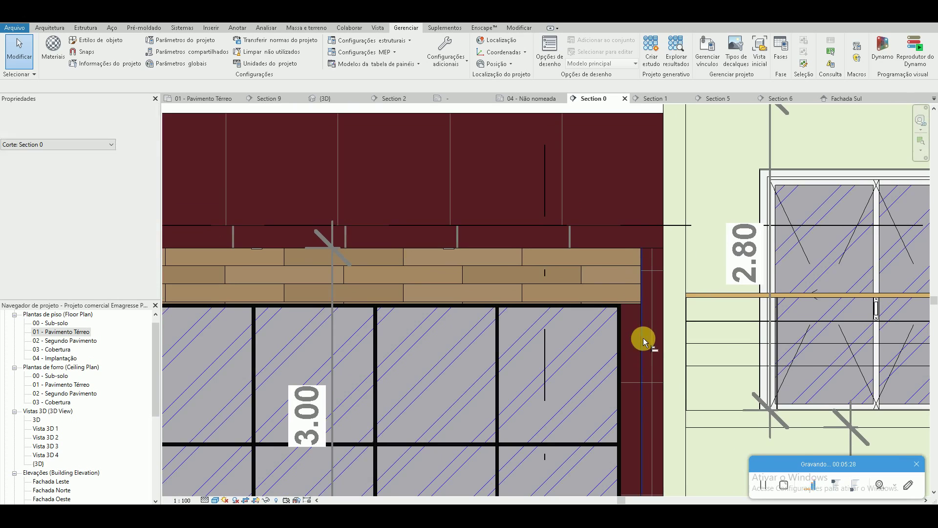
# Step: Align the burgundy cladding edges to the wood band and a horizontal reference
pyautogui.press('a')
pyautogui.press('l')
pyautogui.click(648, 336)
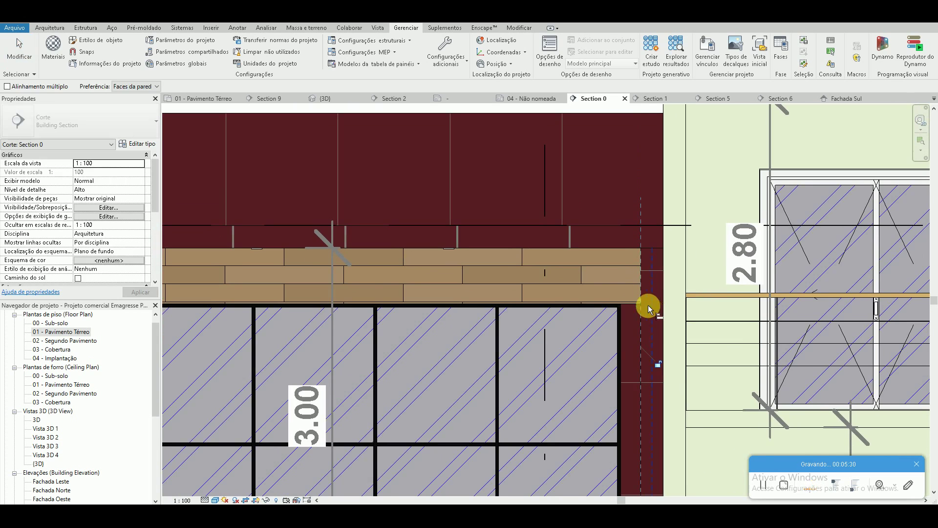
pyautogui.click(656, 252)
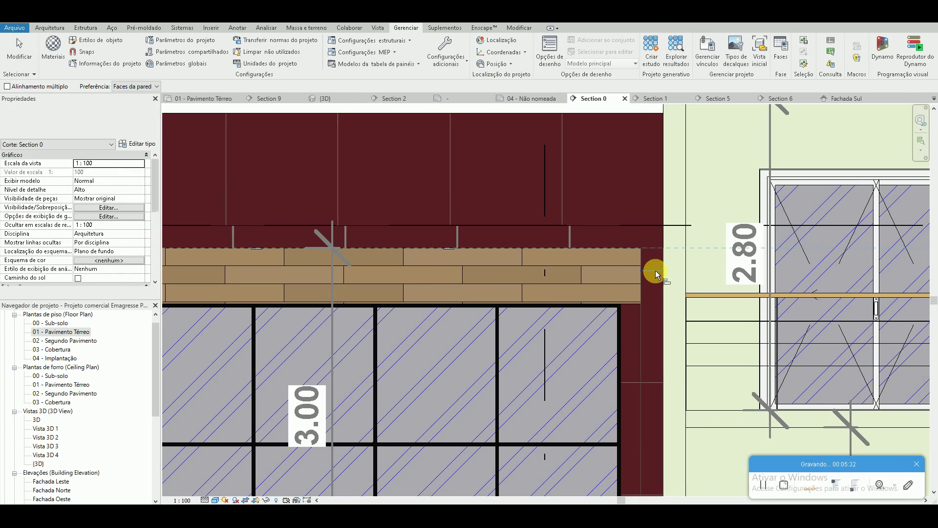
pyautogui.click(650, 360)
pyautogui.click(639, 382)
pyautogui.click(648, 364)
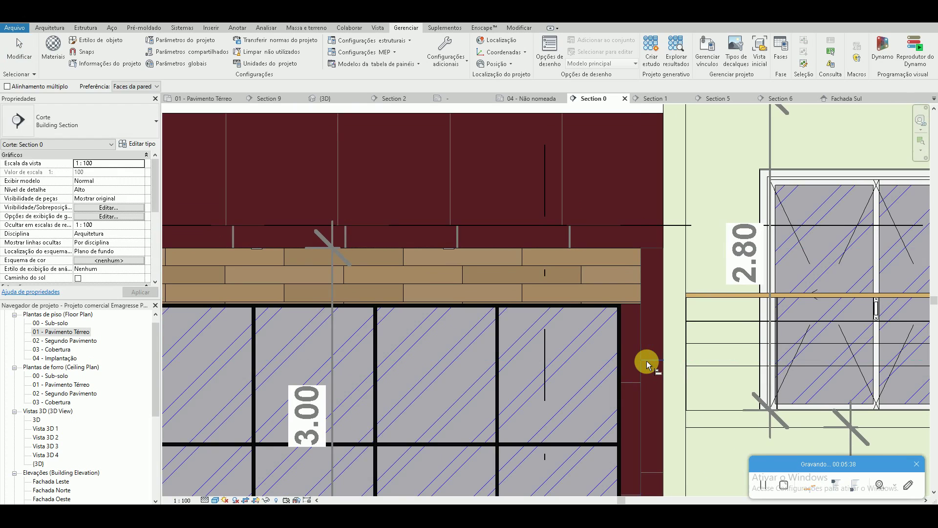
# Step: Inspect the lower storefront glazing, checking the concrete column and burgundy wall strip
pyautogui.scroll(-1, 631, 394)
pyautogui.moveTo(631, 394); pyautogui.dragTo(634, 190, button='middle')
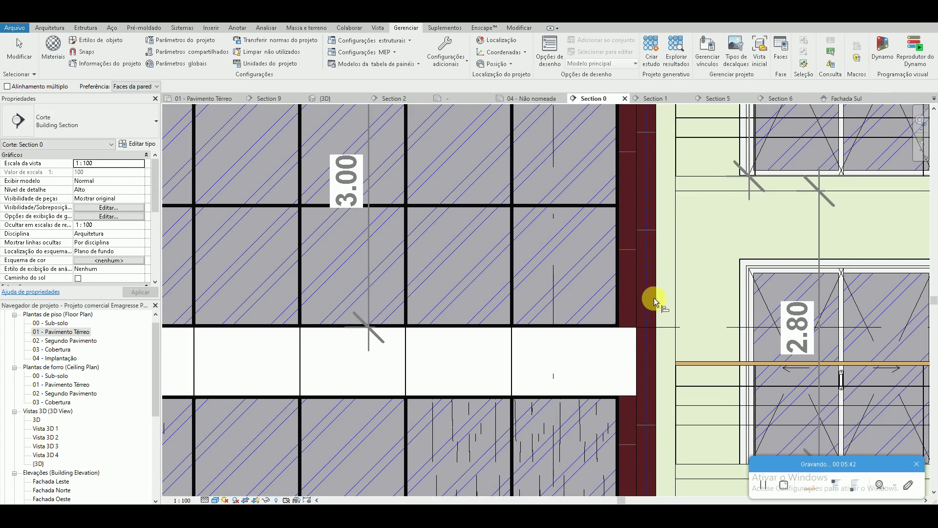
pyautogui.scroll(1, 648, 259)
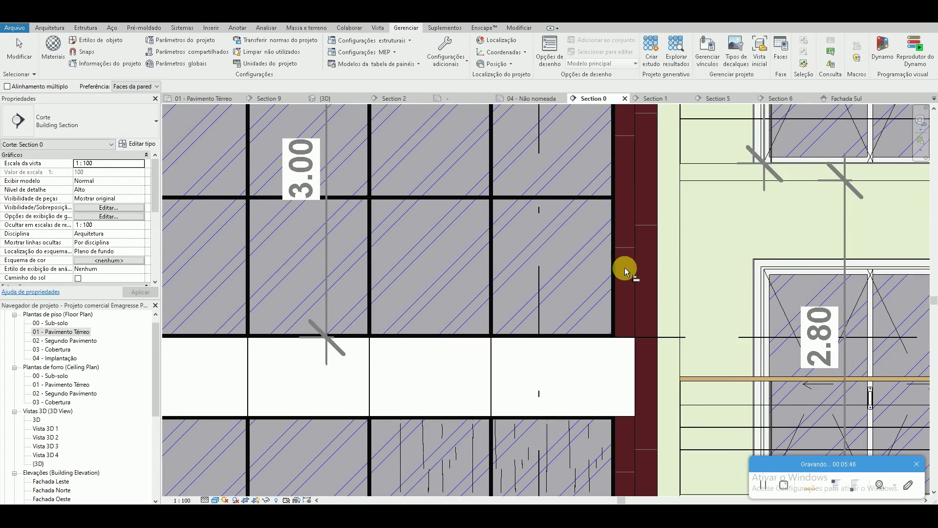
pyautogui.click(628, 247)
pyautogui.moveTo(624, 239); pyautogui.dragTo(617, 321, button='middle')
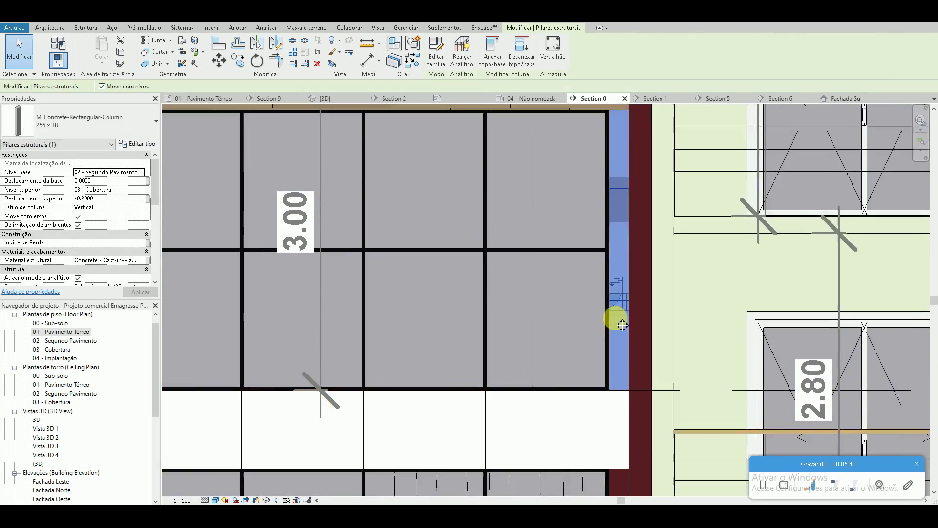
pyautogui.press('Escape')
pyautogui.click(634, 303)
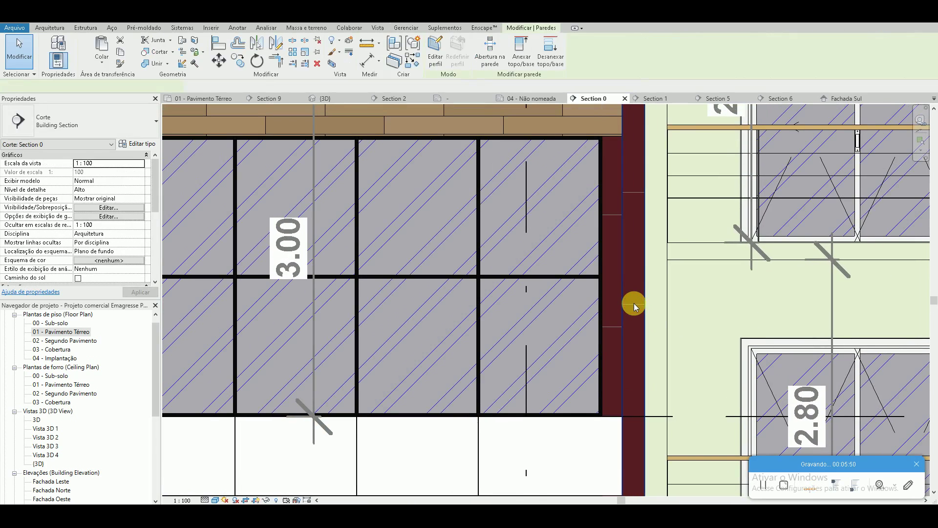
pyautogui.press('Escape')
pyautogui.scroll(-3, 557, 259)
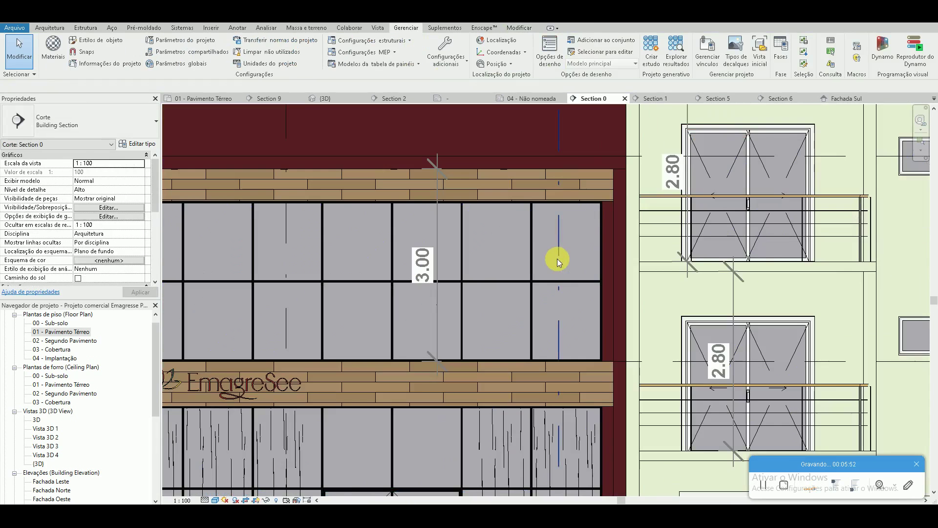
pyautogui.scroll(2, 568, 153)
pyautogui.scroll(2, 585, 212)
pyautogui.scroll(1, 586, 212)
# Step: Align the burgundy wall panel joints to a reference line
pyautogui.press('a')
pyautogui.press('l')
pyautogui.click(576, 201)
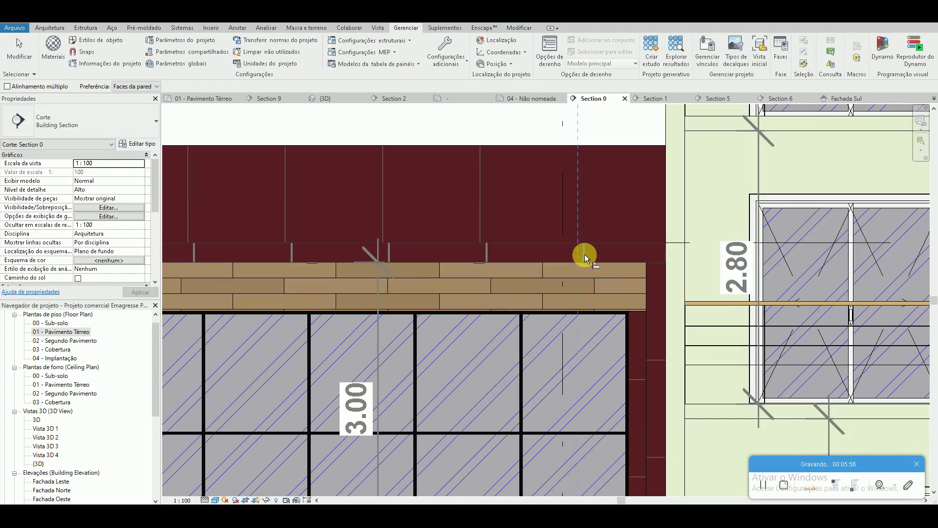
pyautogui.click(585, 253)
pyautogui.press('Escape')
pyautogui.scroll(-1, 625, 247)
pyautogui.scroll(-2, 541, 390)
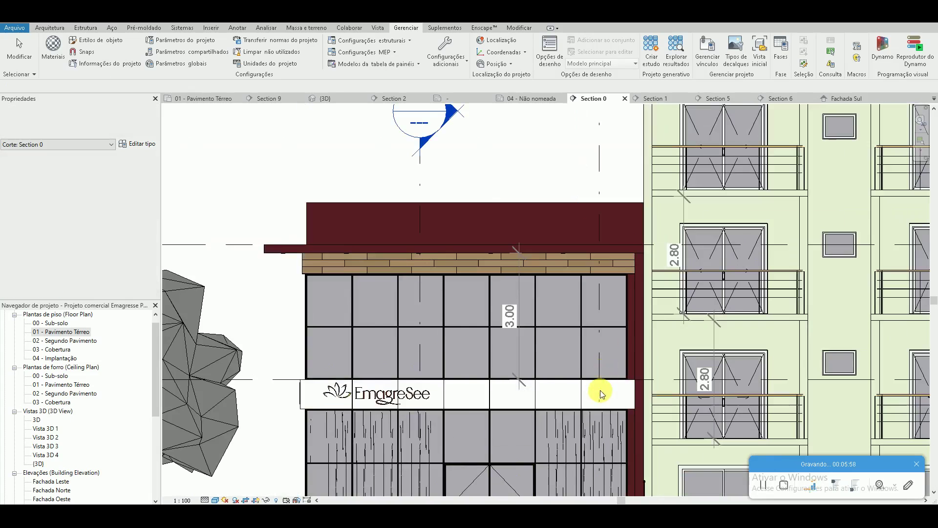
pyautogui.press('Escape')
pyautogui.scroll(2, 265, 244)
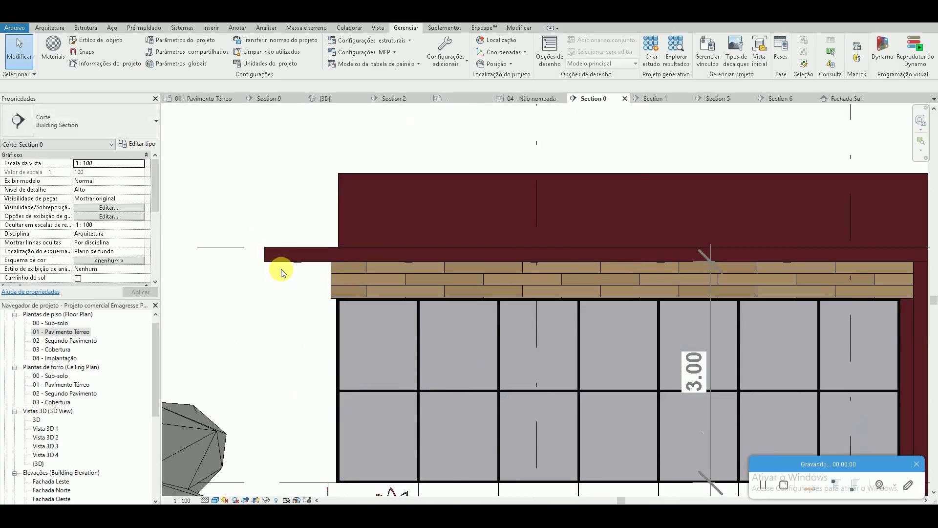
# Step: Start an alignment at the eave using its left edge as reference
pyautogui.press('a')
pyautogui.press('l')
pyautogui.click(275, 254)
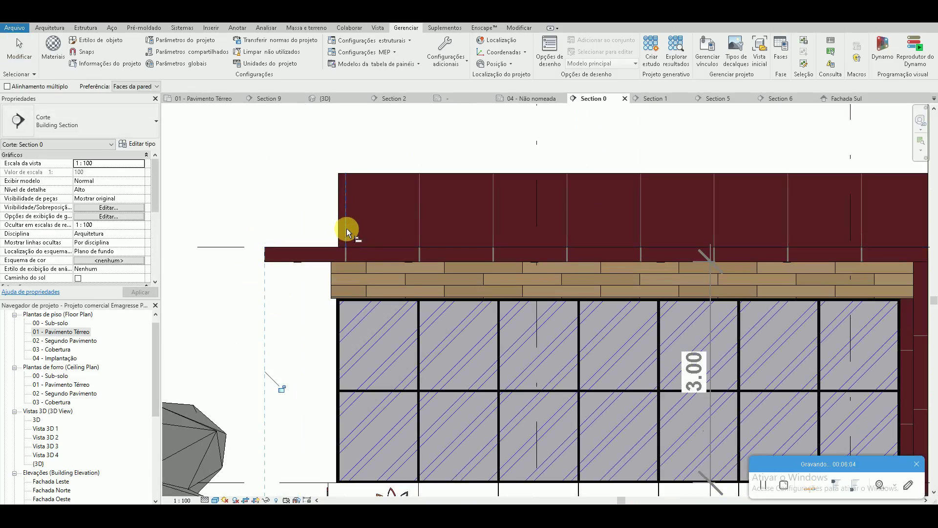
pyautogui.press('Escape')
pyautogui.press('Escape')
pyautogui.scroll(-3, 327, 293)
pyautogui.scroll(1, 331, 310)
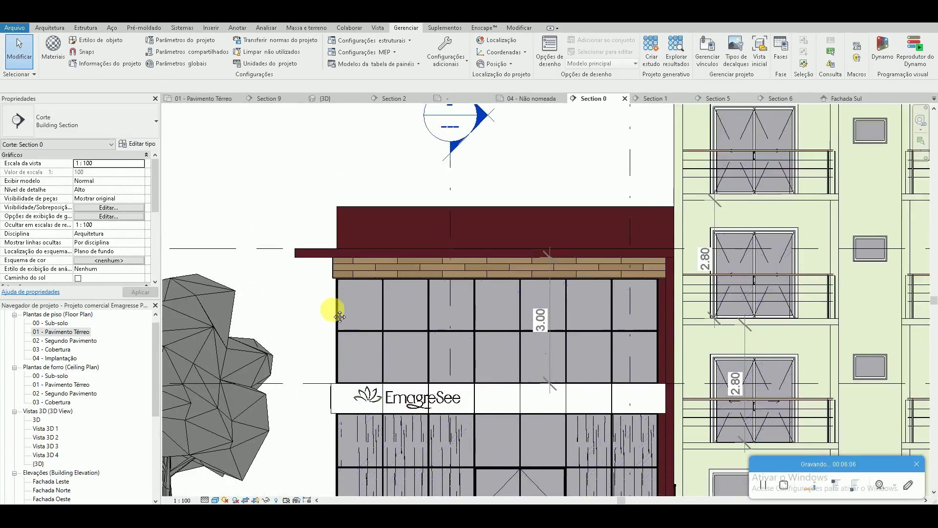
pyautogui.scroll(1, 341, 313)
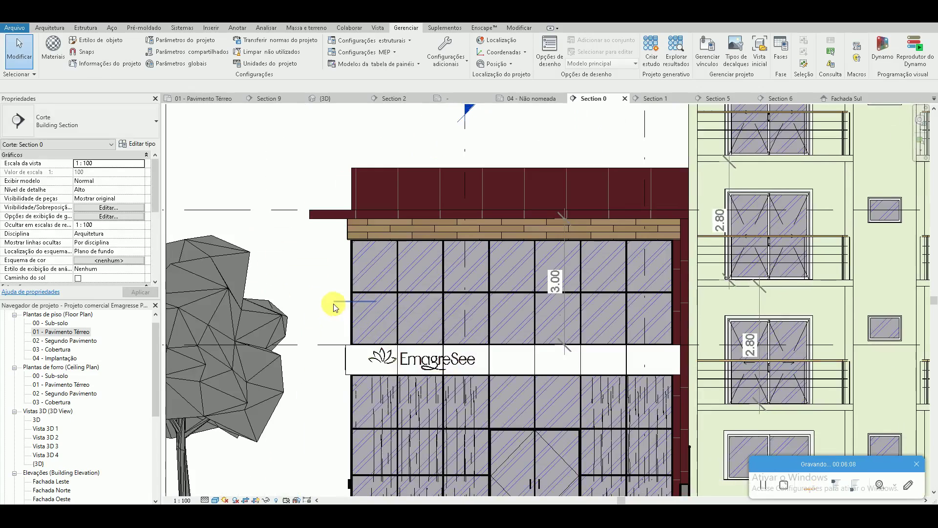
pyautogui.scroll(-2, 331, 325)
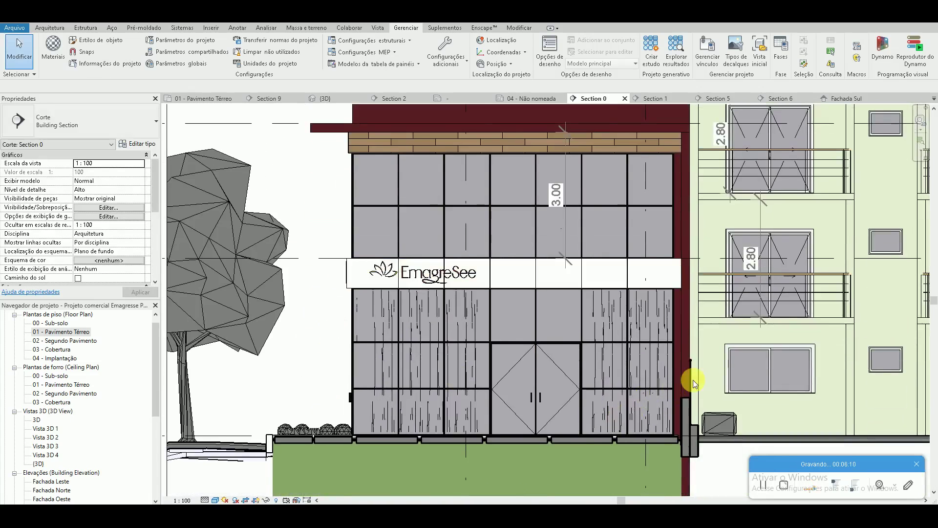
pyautogui.scroll(4, 690, 377)
pyautogui.scroll(2, 674, 391)
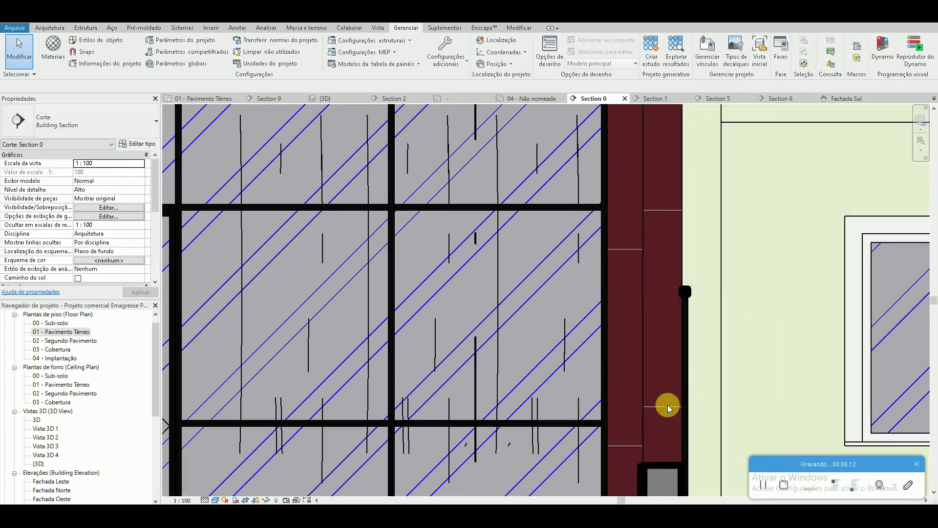
# Step: Pick the lower glazing mullion edge as an alignment reference, then zoom out
pyautogui.press('a')
pyautogui.press('l')
pyautogui.click(670, 406)
pyautogui.press('Escape')
pyautogui.press('Escape')
pyautogui.scroll(-2, 625, 381)
pyautogui.scroll(-2, 625, 357)
pyautogui.scroll(-1, 633, 342)
pyautogui.scroll(-2, 632, 327)
# Step: Open the {3D} view and zoom in on the burgundy parapet cap
pyautogui.click(194, 19)
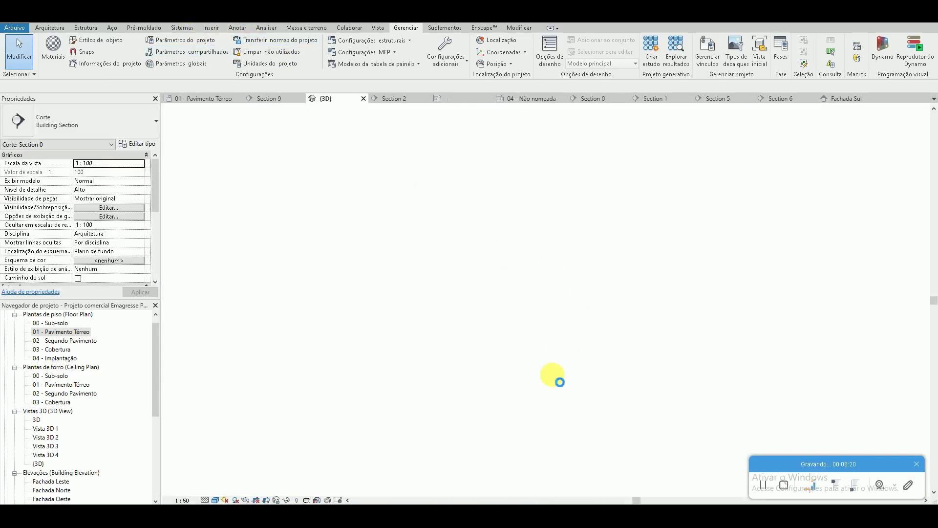
pyautogui.scroll(2, 624, 203)
pyautogui.scroll(3, 656, 181)
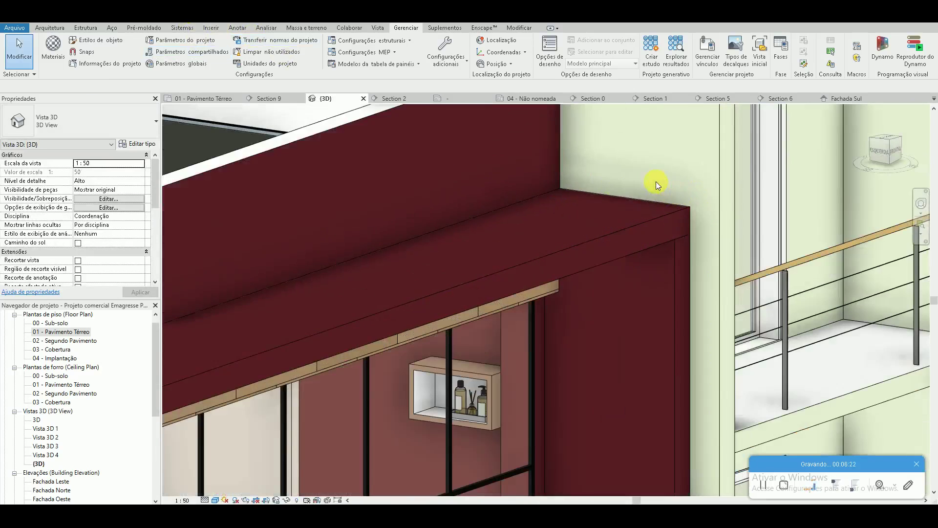
pyautogui.press('a')
pyautogui.press('l')
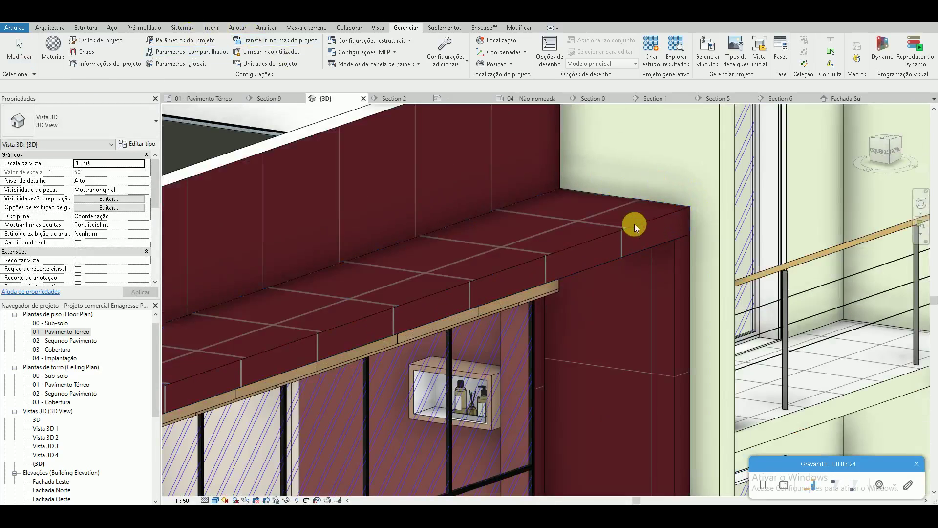
pyautogui.press('Escape')
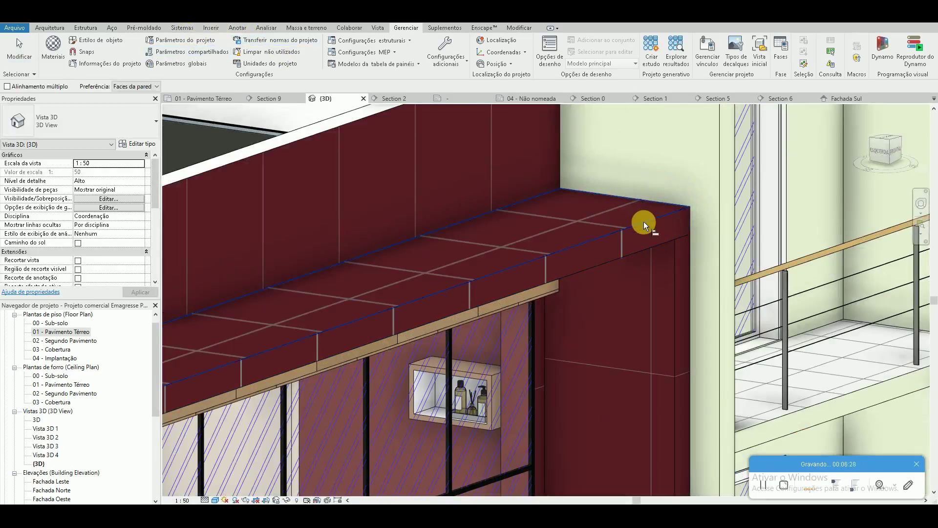
# Step: Align the parapet panel pattern at the corner and cancel the accidental fascia edit mode
pyautogui.scroll(-2, 606, 209)
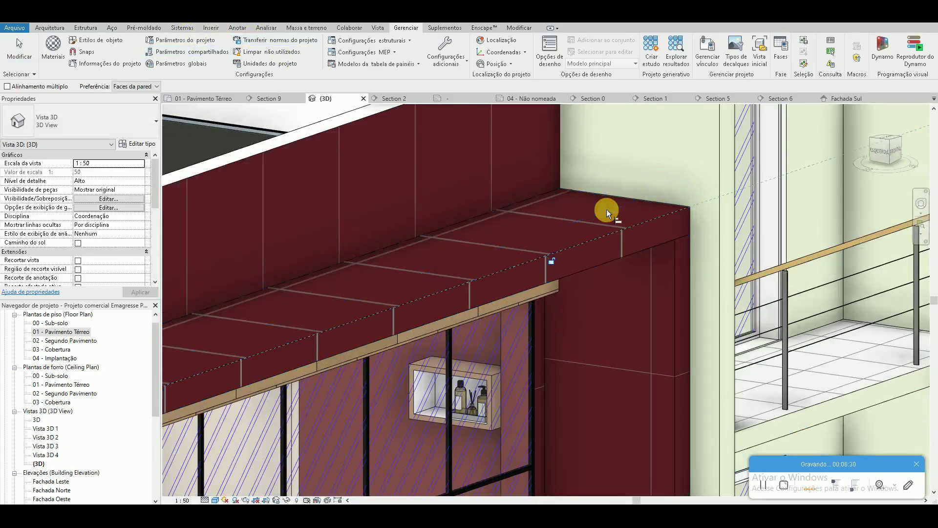
pyautogui.scroll(-3, 606, 209)
pyautogui.click(605, 210)
pyautogui.scroll(-3, 606, 210)
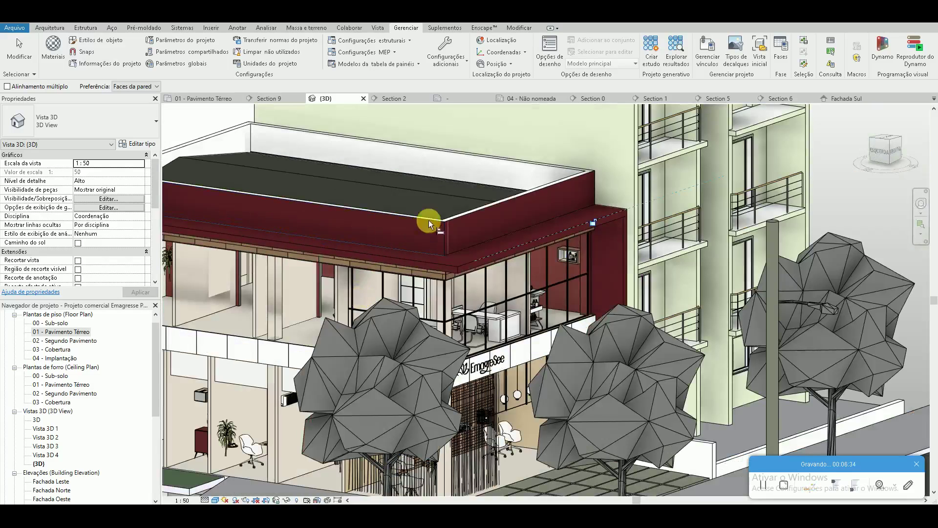
pyautogui.scroll(2, 432, 234)
pyautogui.click(454, 242)
pyautogui.press('Escape')
pyautogui.press('Escape')
pyautogui.scroll(3, 473, 242)
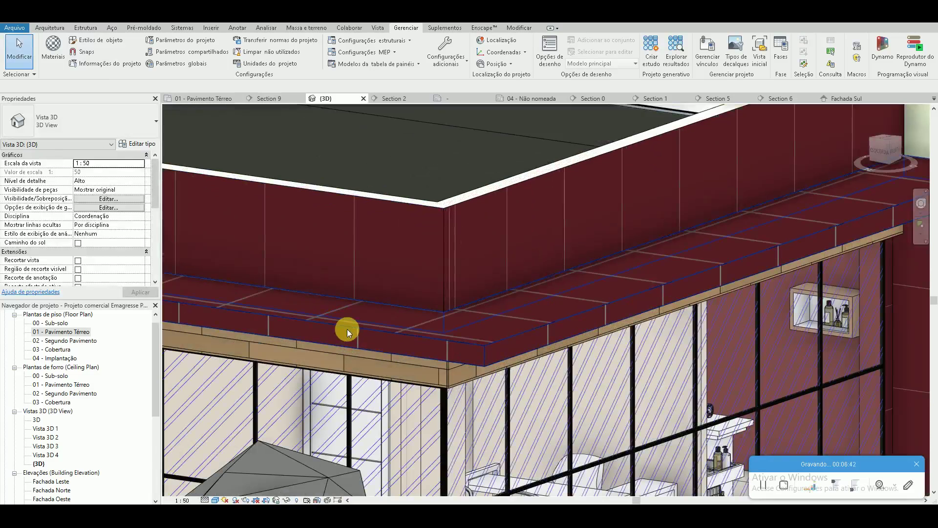
pyautogui.doubleClick(437, 350)
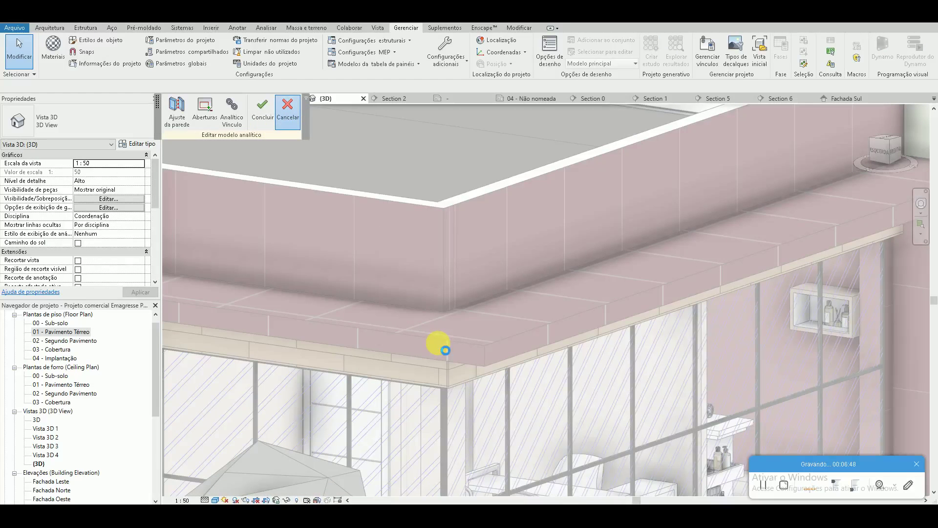
pyautogui.click(445, 350)
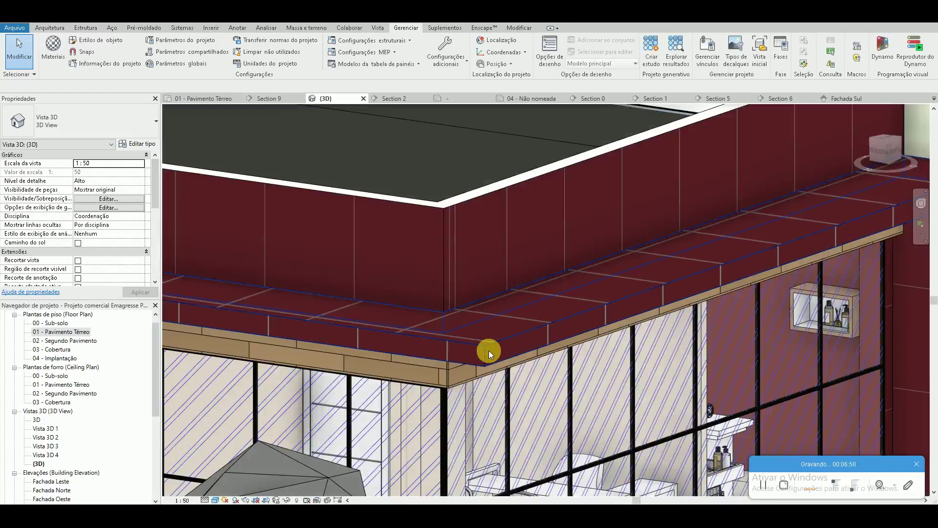
# Step: Align the fascia tile pattern and adjacent wall tiles to the fascia top edge
pyautogui.press('a')
pyautogui.press('l')
pyautogui.click(424, 326)
pyautogui.click(447, 353)
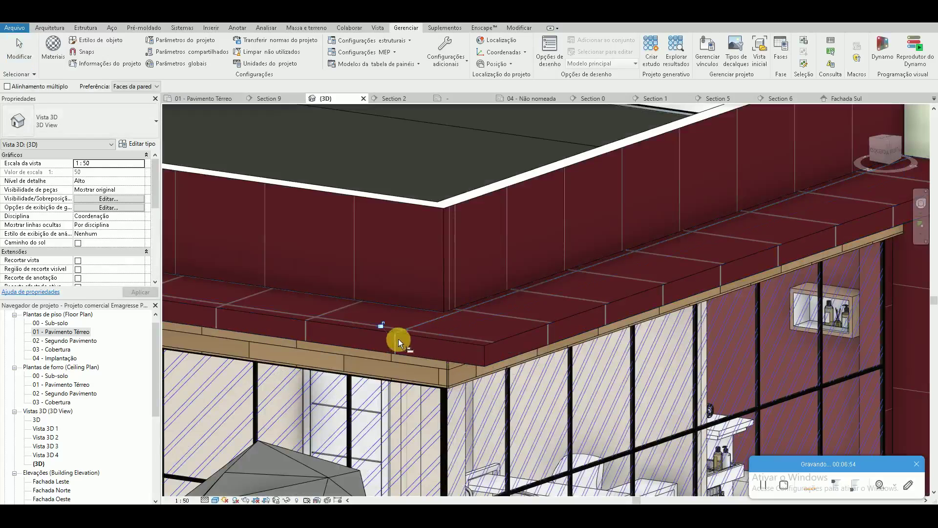
pyautogui.click(338, 312)
pyautogui.click(357, 271)
pyautogui.press('Escape')
pyautogui.scroll(-3, 388, 267)
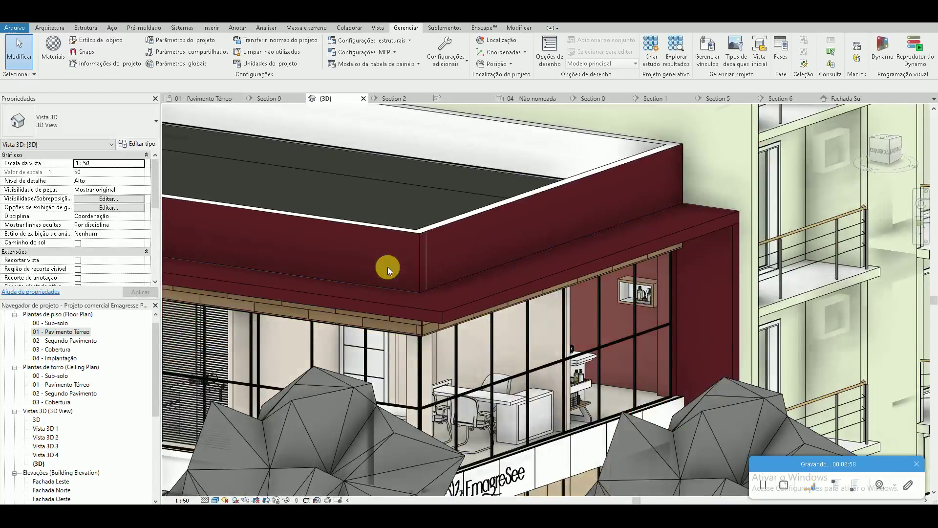
pyautogui.scroll(2, 385, 288)
pyautogui.scroll(1, 386, 289)
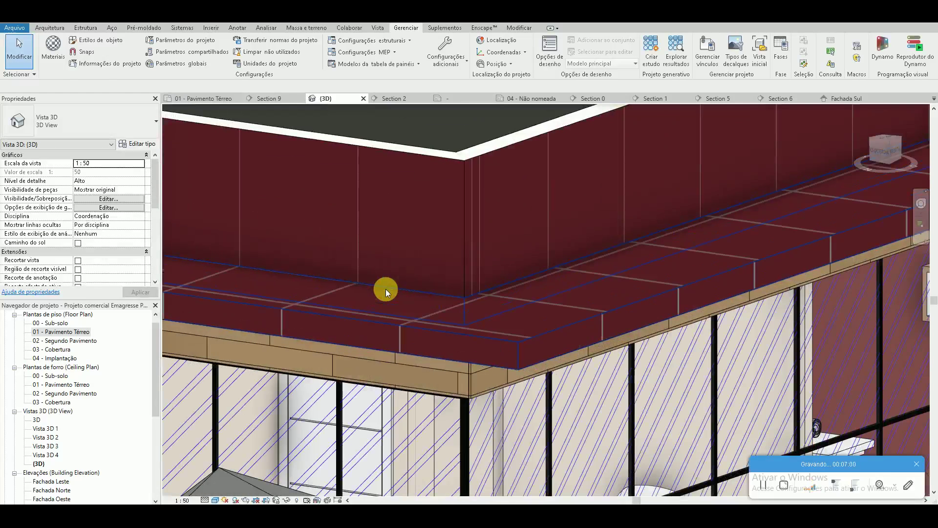
# Step: Align and lock the ceiling slab edge to the fascia wall face, then zoom out
pyautogui.press('a')
pyautogui.press('l')
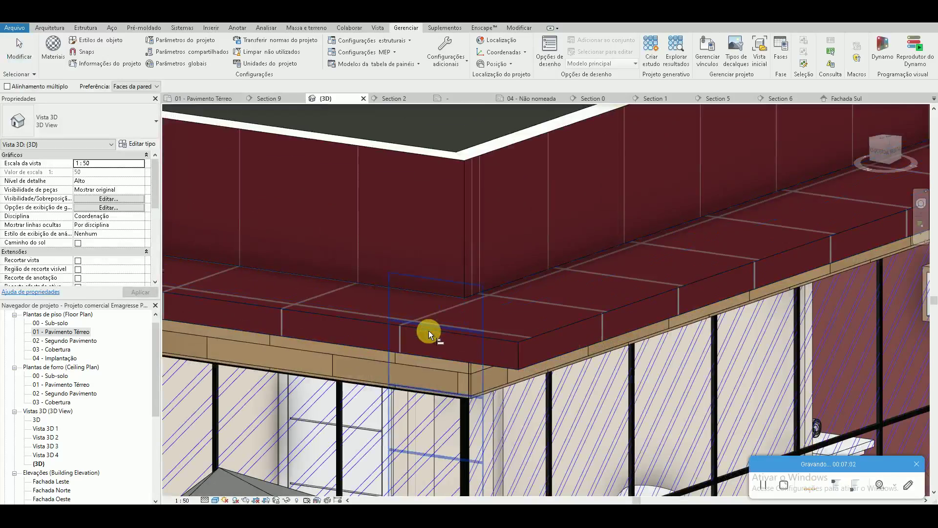
pyautogui.click(429, 332)
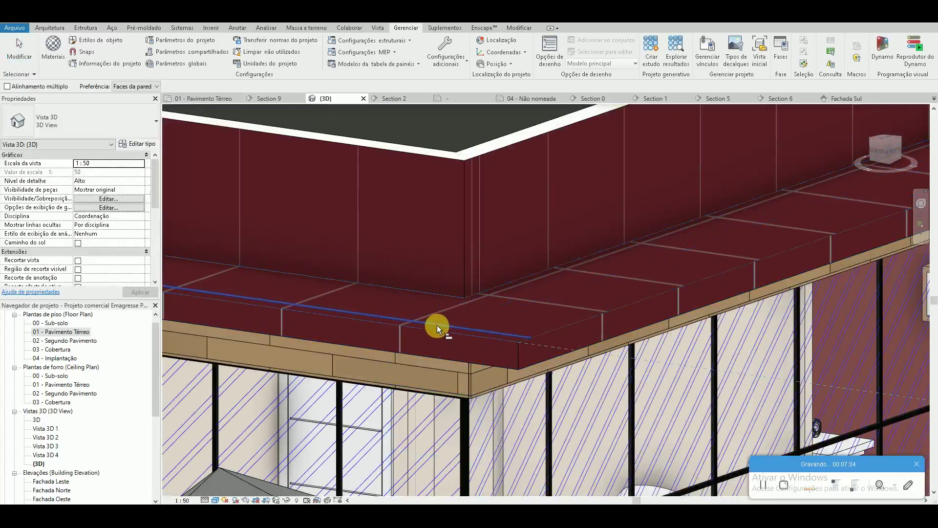
pyautogui.click(437, 324)
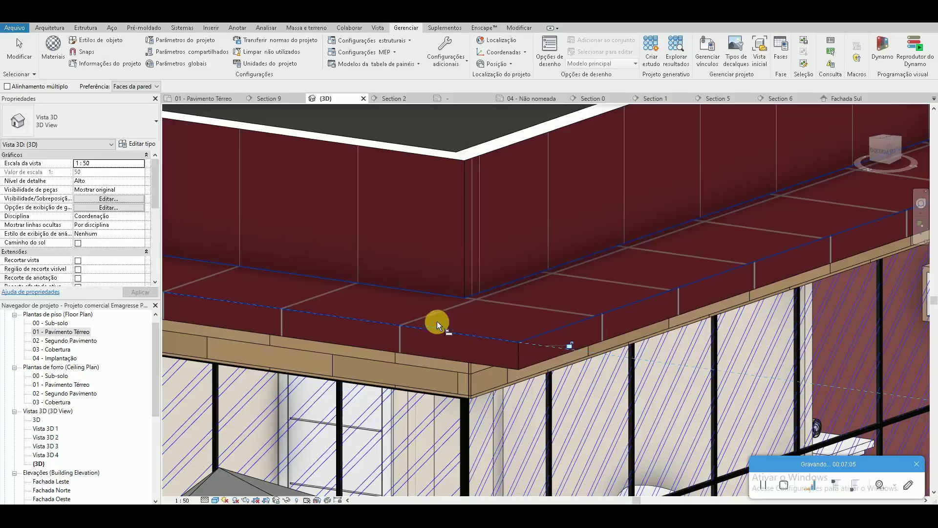
pyautogui.click(547, 312)
pyautogui.scroll(-5, 550, 339)
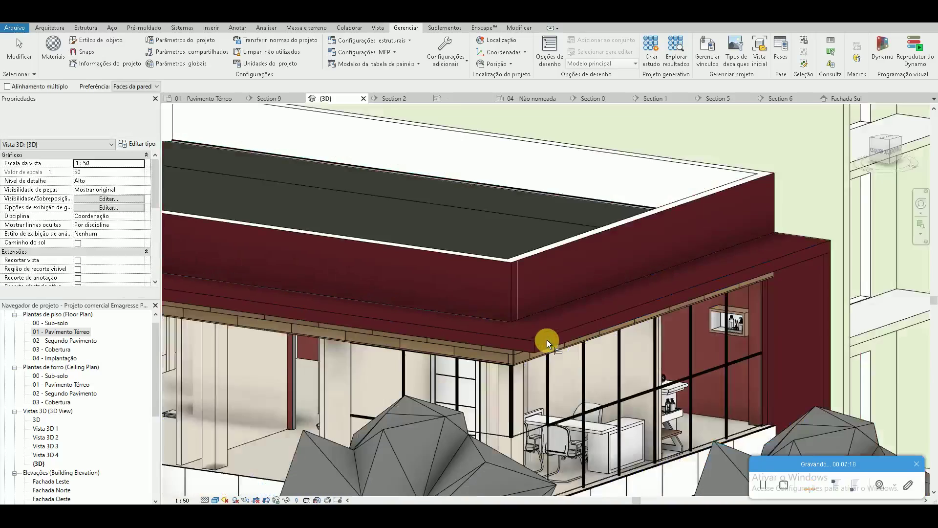
pyautogui.scroll(2, 547, 339)
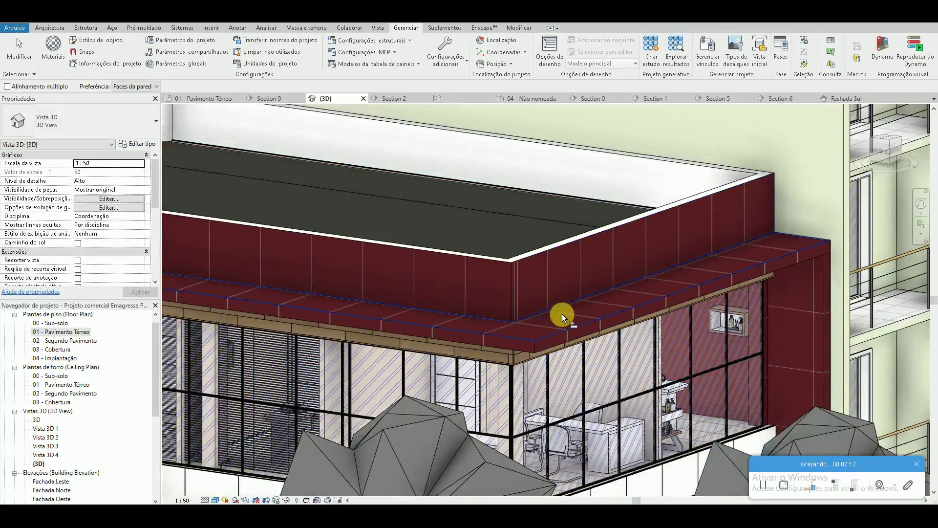
pyautogui.click(563, 314)
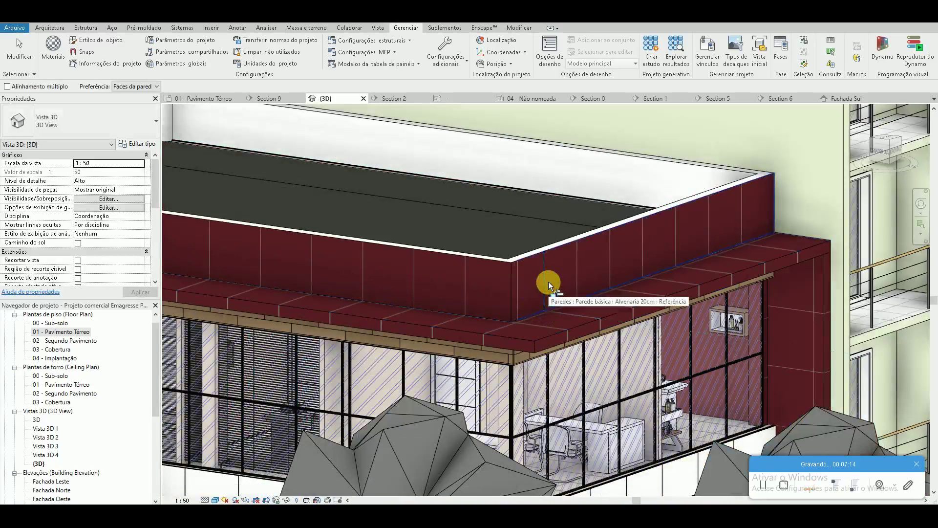
pyautogui.scroll(-2, 548, 282)
pyautogui.scroll(-3, 548, 281)
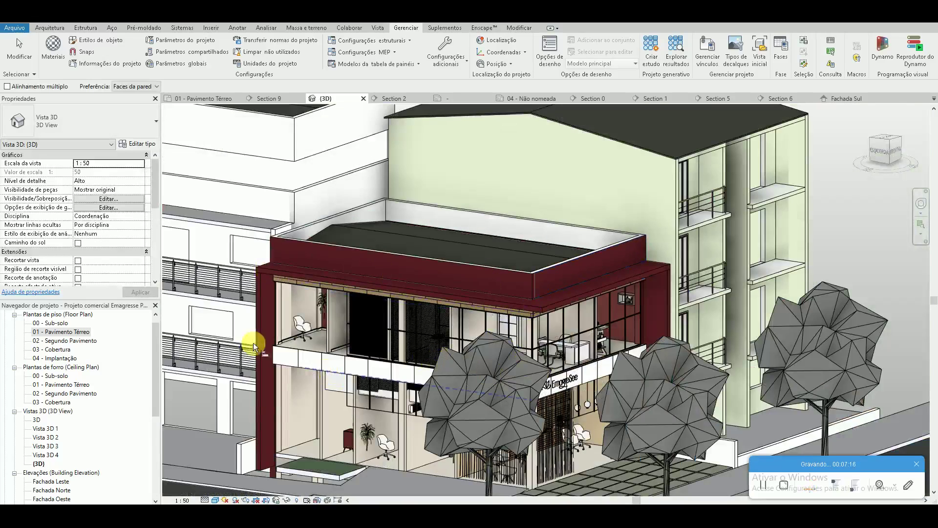
# Step: Align the corner wall's narrow end face to the large fascia wall face
pyautogui.click(17, 38)
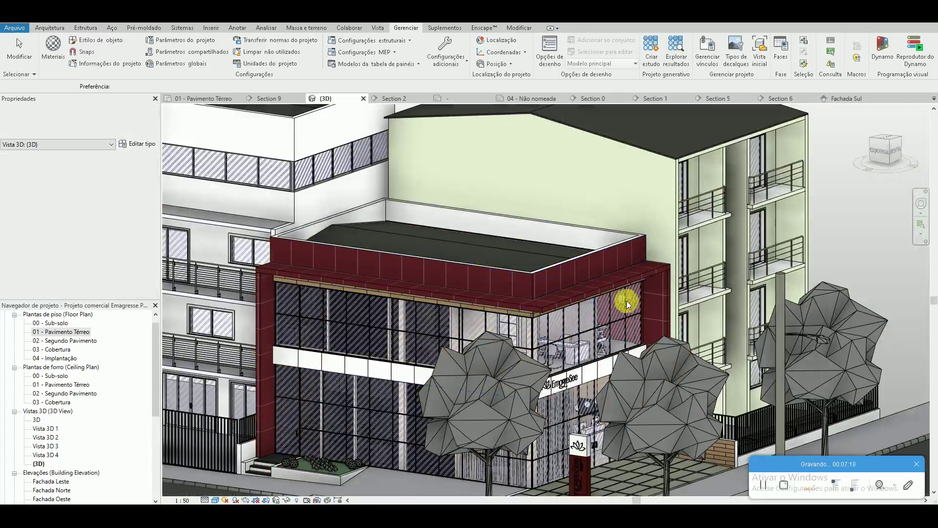
pyautogui.scroll(2, 644, 299)
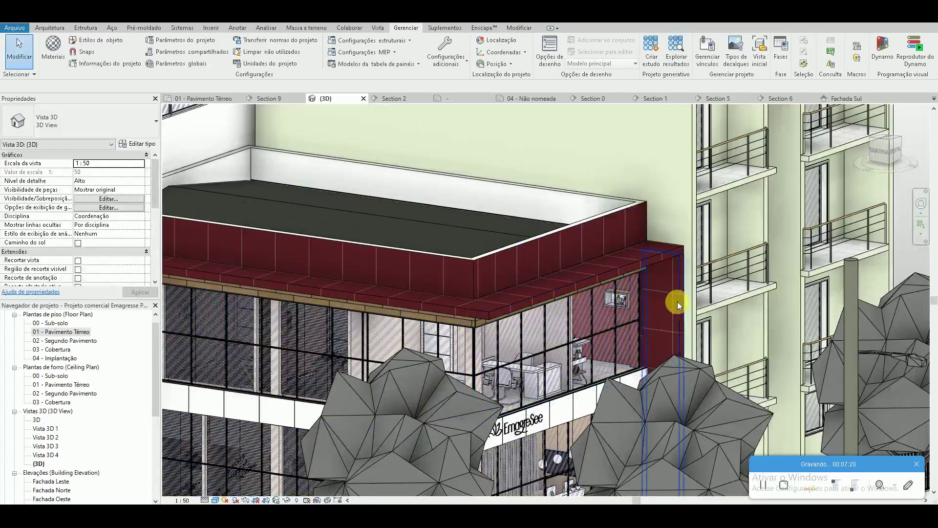
pyautogui.scroll(3, 676, 301)
pyautogui.scroll(1, 679, 311)
pyautogui.press('a')
pyautogui.press('l')
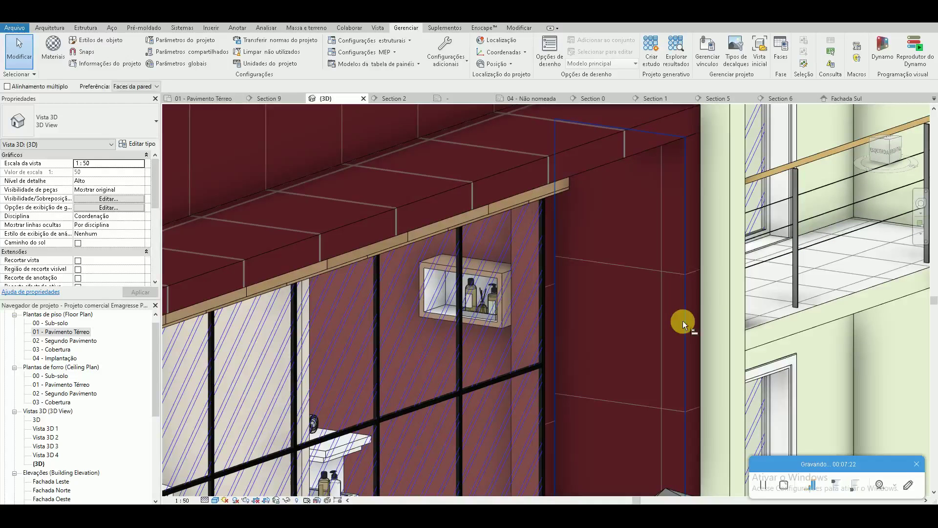
pyautogui.click(677, 319)
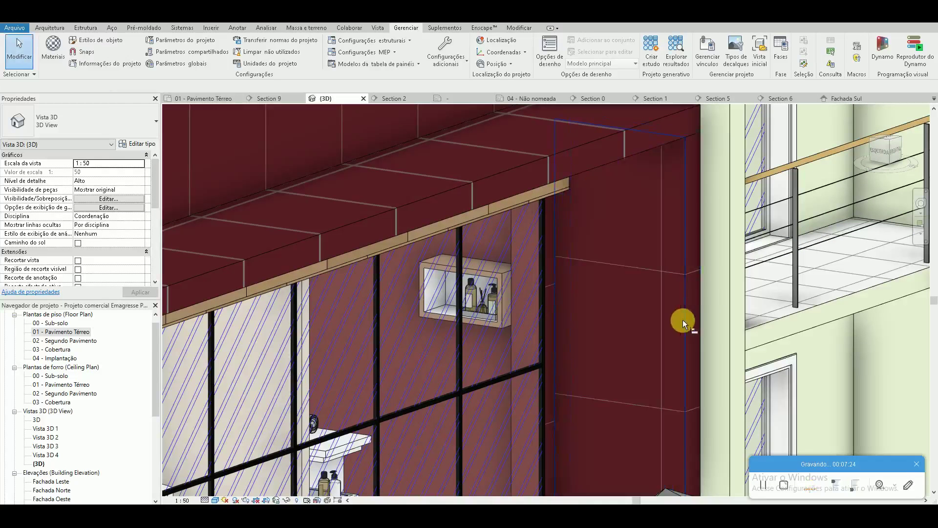
pyautogui.click(687, 321)
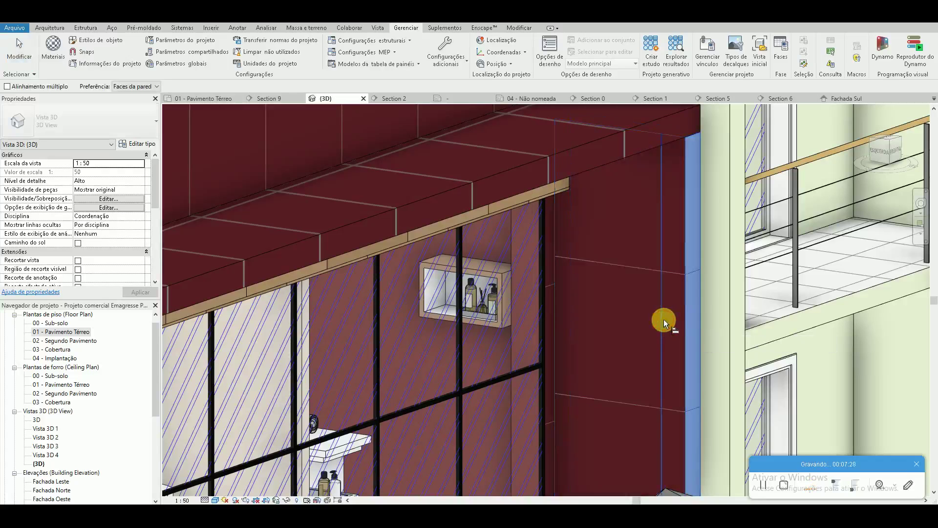
pyautogui.scroll(-3, 653, 312)
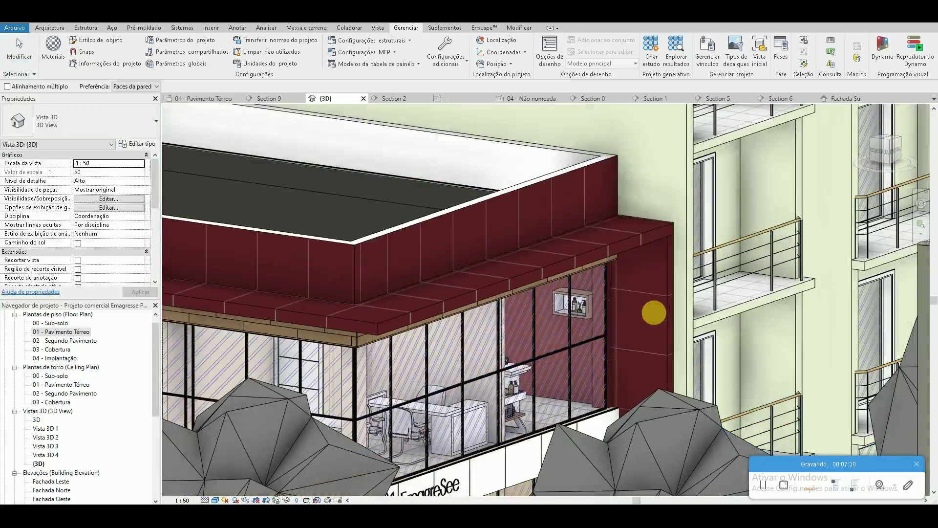
pyautogui.press('Escape')
# Step: Orbit and zoom the model toward the fascia corner and roof
pyautogui.moveTo(654, 313)
pyautogui.keyDown('shift'); pyautogui.mouseDown(button='middle')
pyautogui.moveTo(655, 322)
pyautogui.moveTo(648, 314)
pyautogui.mouseUp(button='middle'); pyautogui.keyUp('shift')
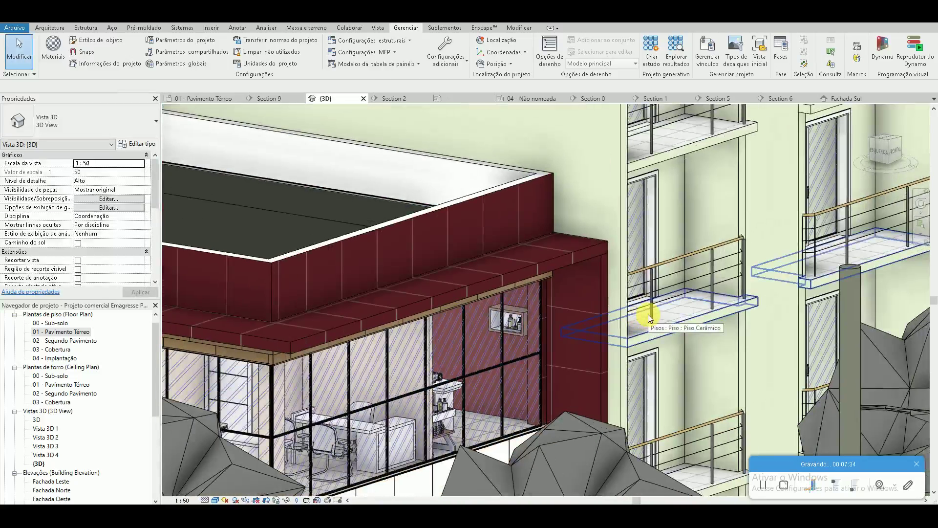
pyautogui.keyDown('shift'); pyautogui.moveTo(646, 315); pyautogui.dragTo(571, 266, button='middle'); pyautogui.keyUp('shift')
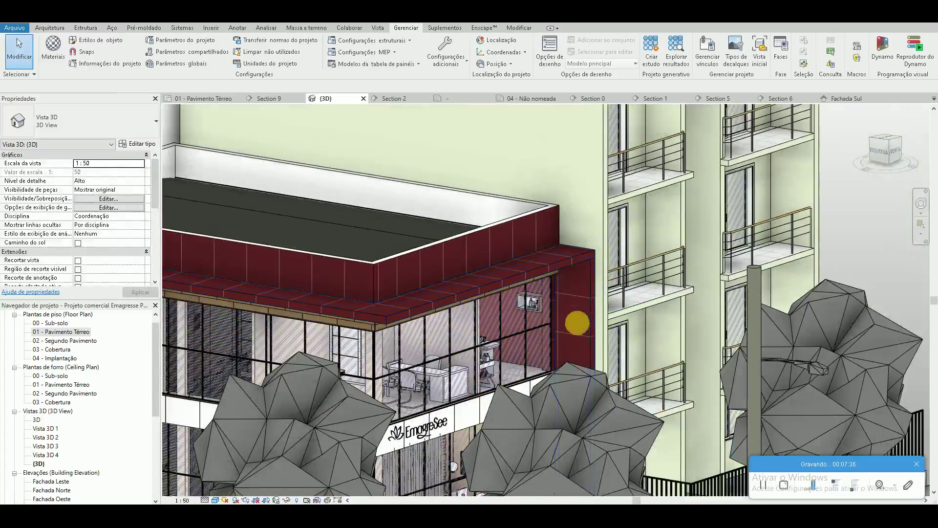
pyautogui.keyDown('shift'); pyautogui.moveTo(577, 323); pyautogui.dragTo(567, 163, button='middle'); pyautogui.keyUp('shift')
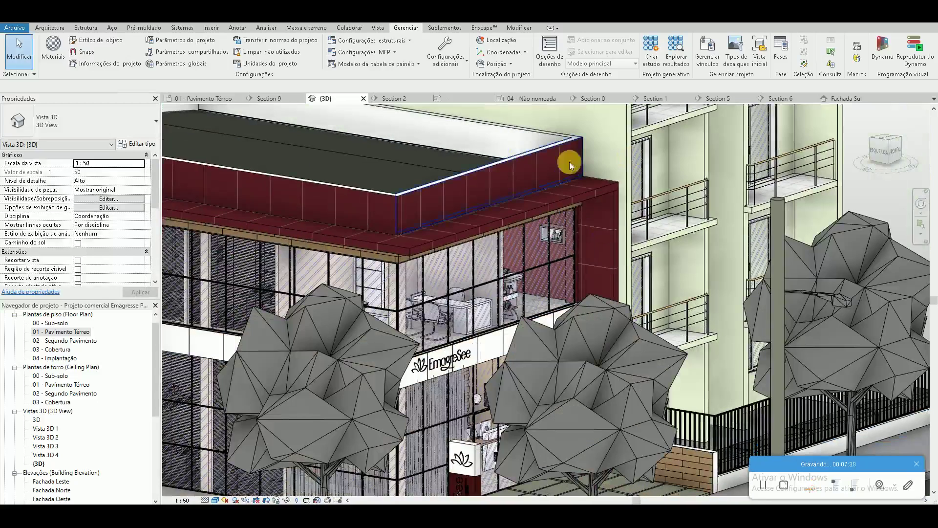
pyautogui.scroll(1, 574, 177)
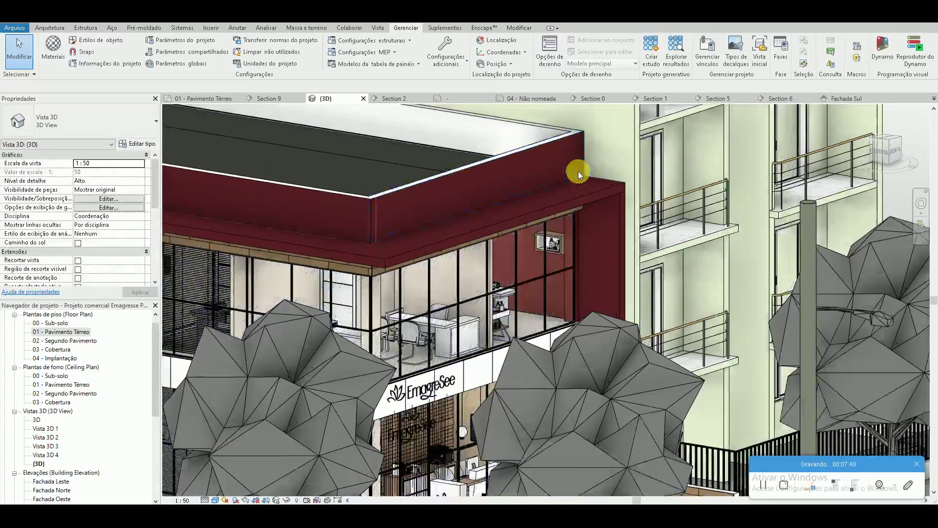
pyautogui.scroll(1, 599, 136)
pyautogui.scroll(1, 600, 137)
pyautogui.scroll(1, 611, 164)
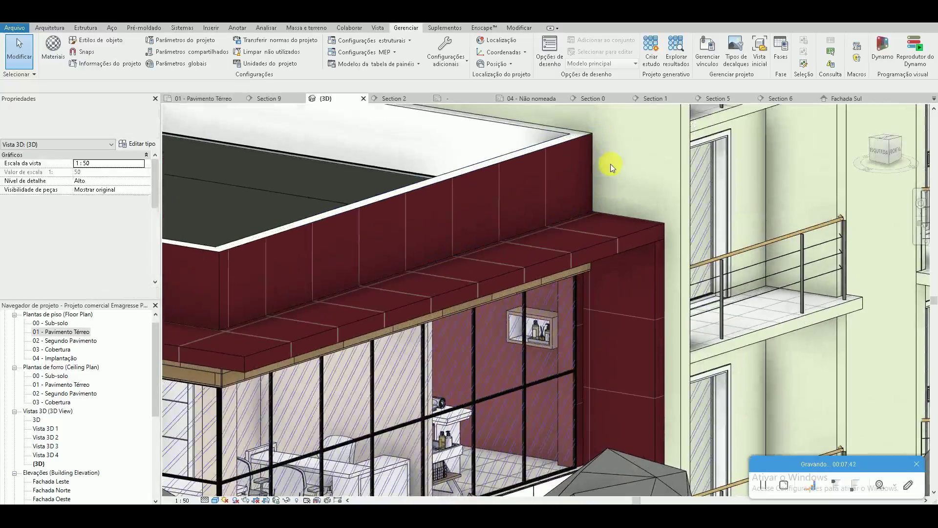
# Step: Recolour REVESTIMENTO EM ACM's surface pattern foreground to burgundy RGB 143 48 60 and close the editor
pyautogui.click(53, 49)
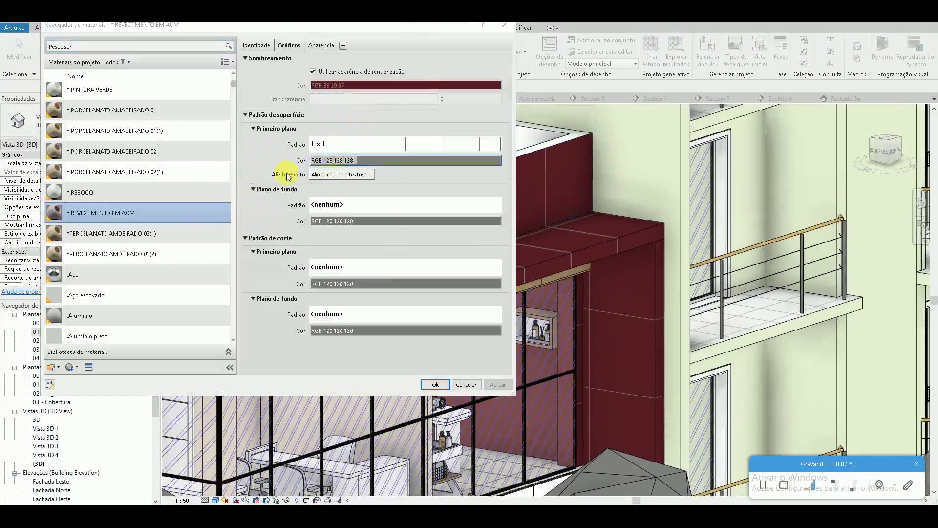
pyautogui.click(336, 161)
pyautogui.doubleClick(382, 235)
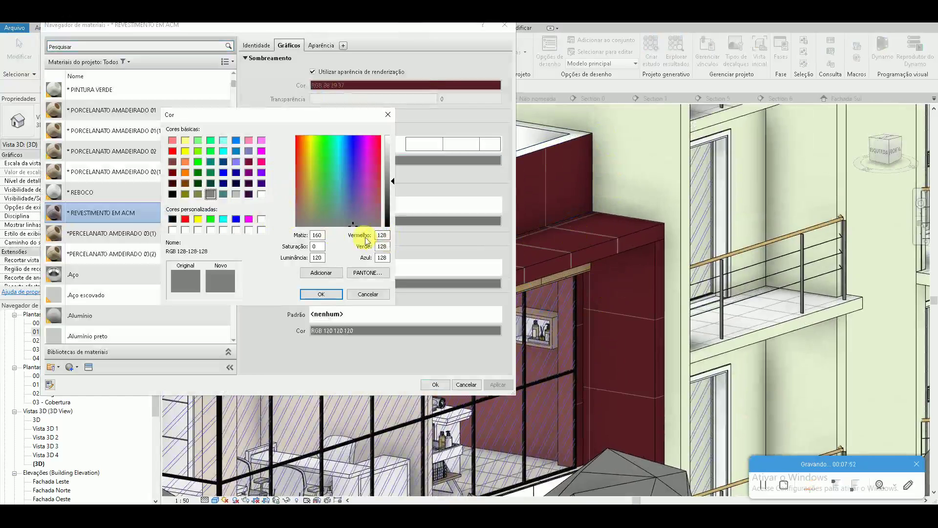
pyautogui.rightClick(359, 237)
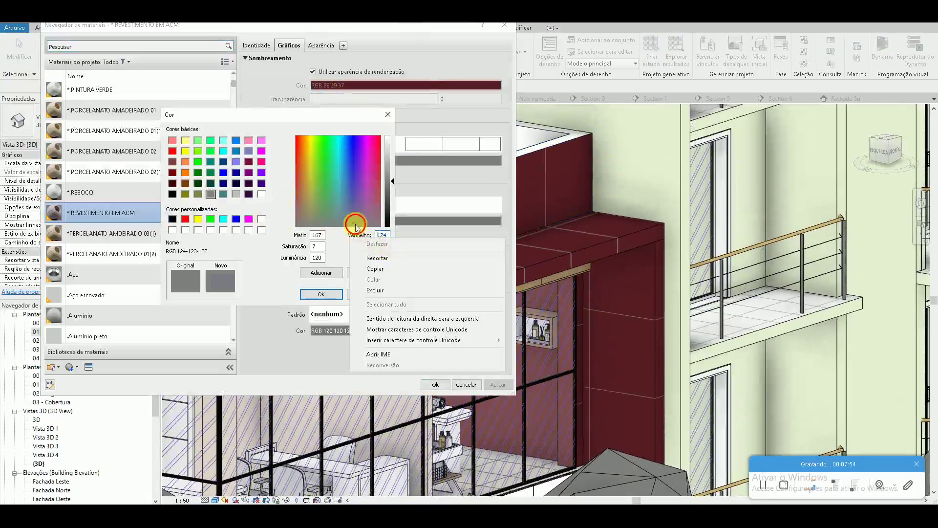
pyautogui.press('Escape')
pyautogui.write('88')
pyautogui.press('Tab')
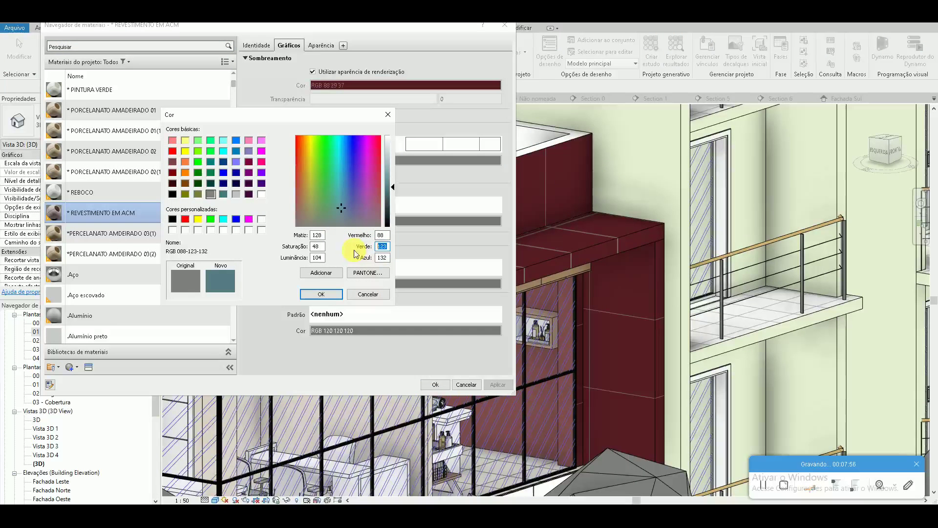
pyautogui.write('29')
pyautogui.doubleClick(382, 257)
pyautogui.write('3')
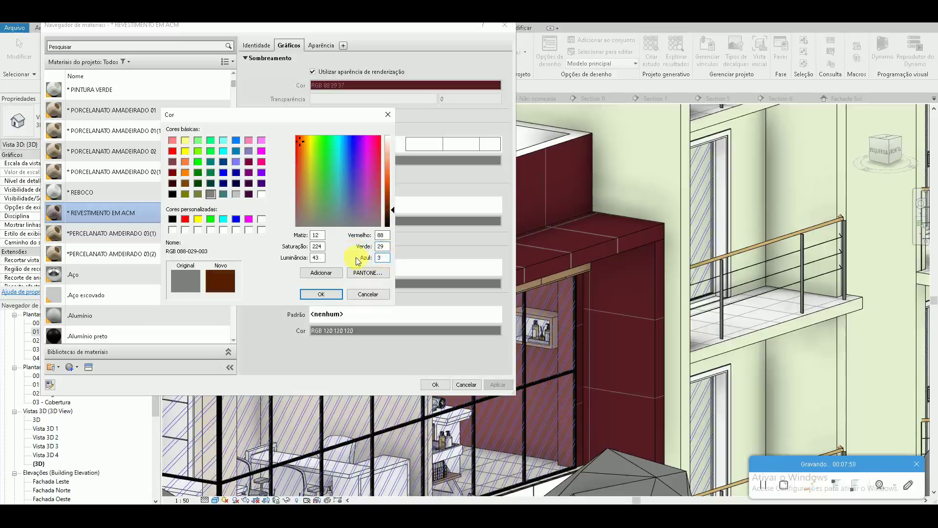
pyautogui.click(380, 180)
pyautogui.moveTo(390, 210); pyautogui.dragTo(390, 192)
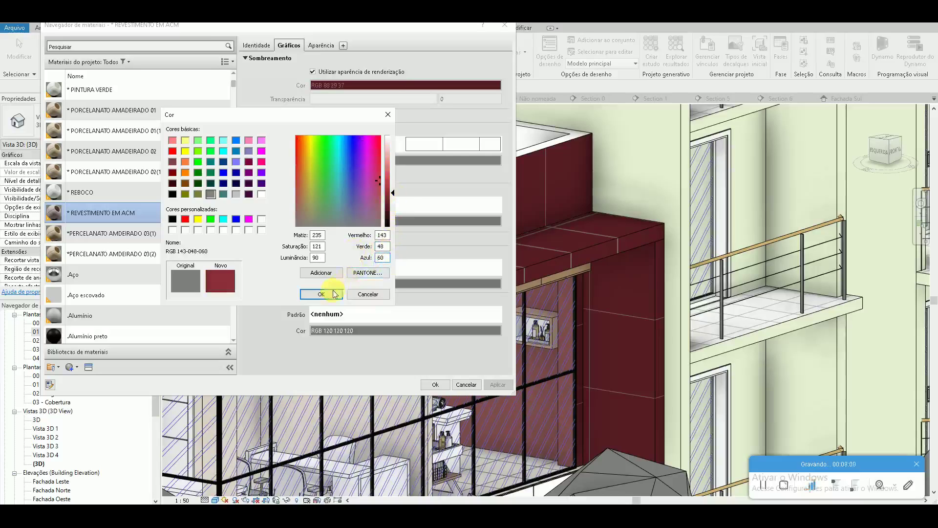
pyautogui.click(335, 293)
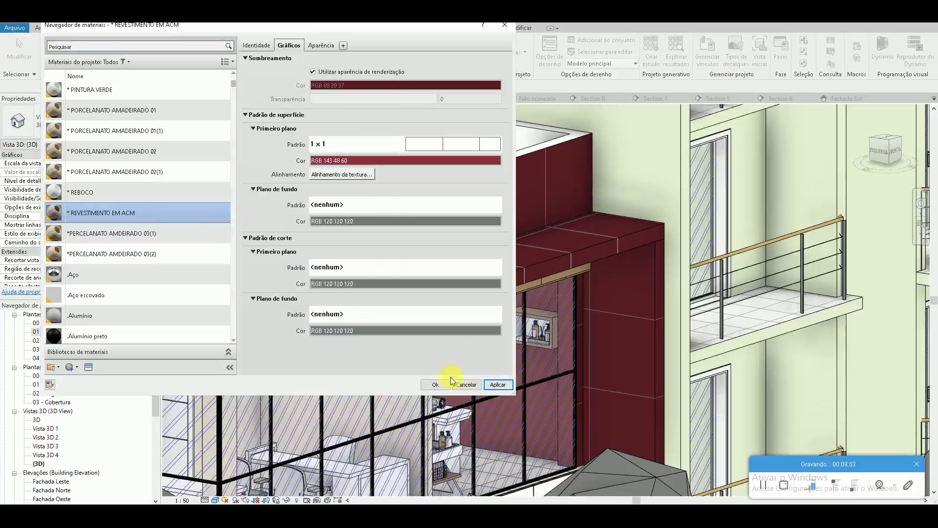
pyautogui.click(435, 384)
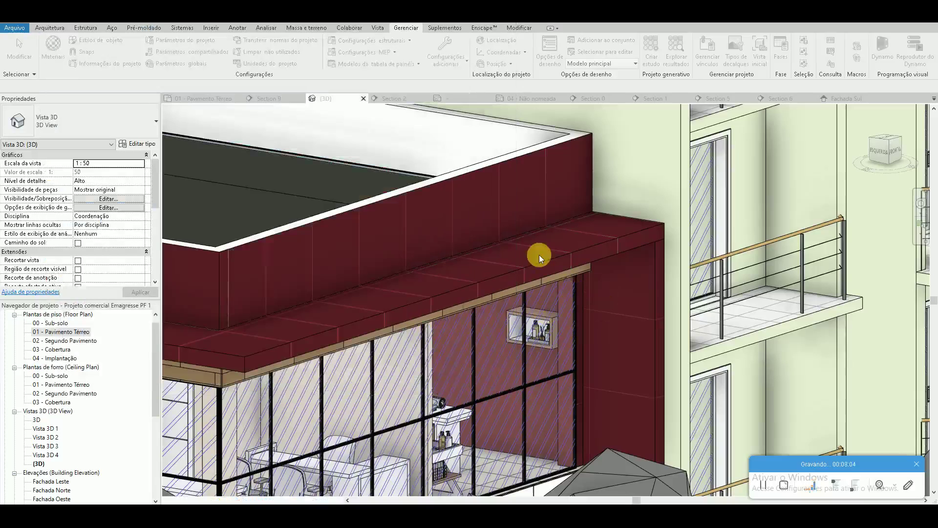
pyautogui.scroll(-2, 539, 252)
pyautogui.scroll(-2, 539, 252)
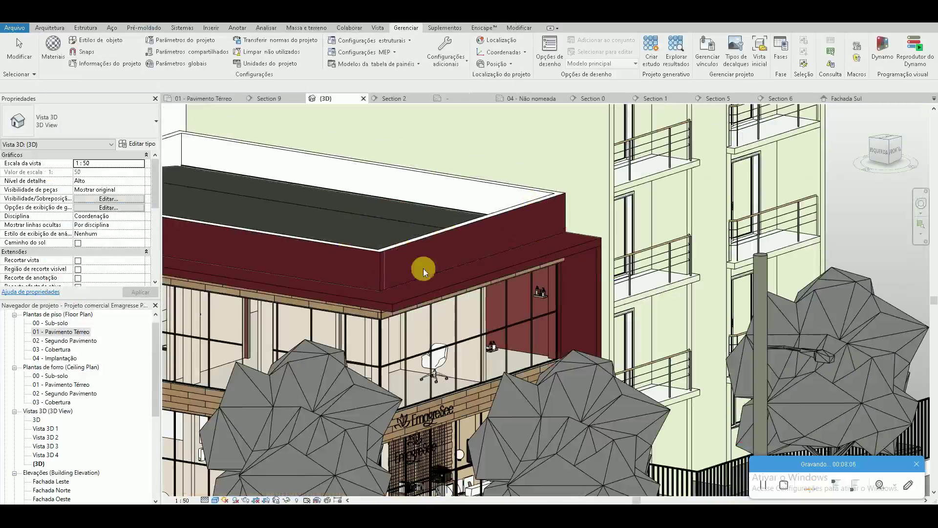
pyautogui.scroll(2, 579, 289)
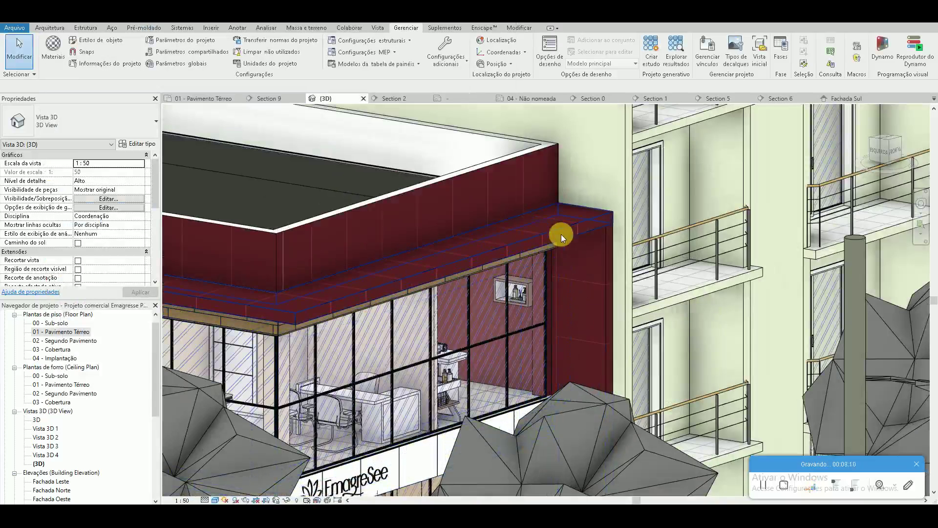
pyautogui.scroll(3, 598, 304)
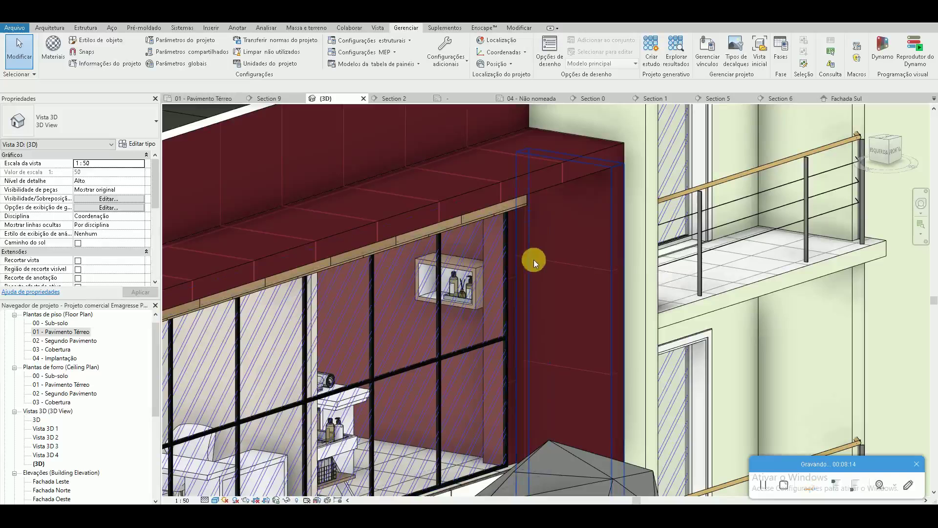
pyautogui.scroll(2, 526, 255)
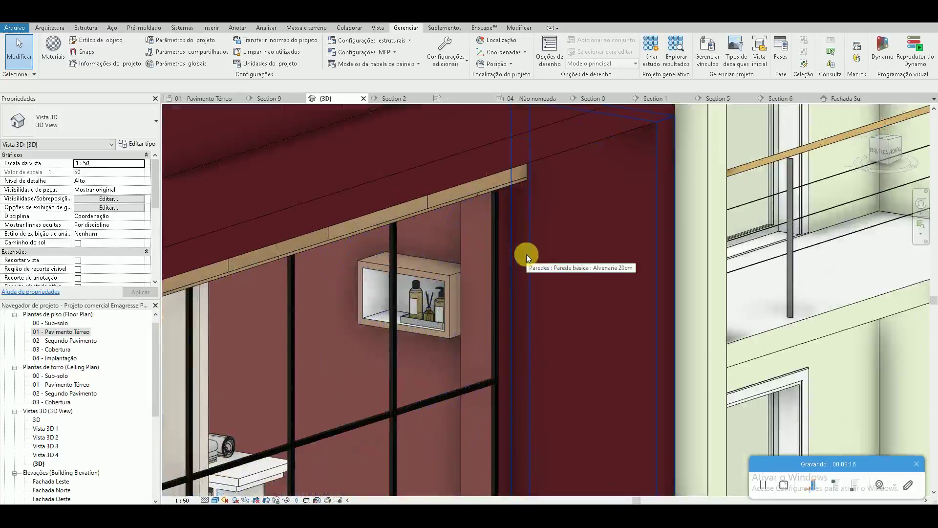
pyautogui.press('a')
pyautogui.press('l')
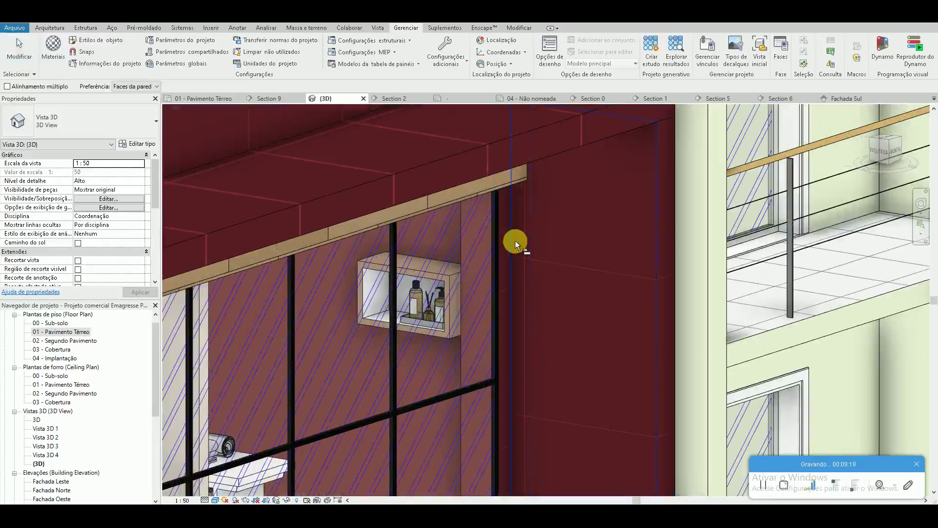
pyautogui.press('Escape')
pyautogui.click(80, 332)
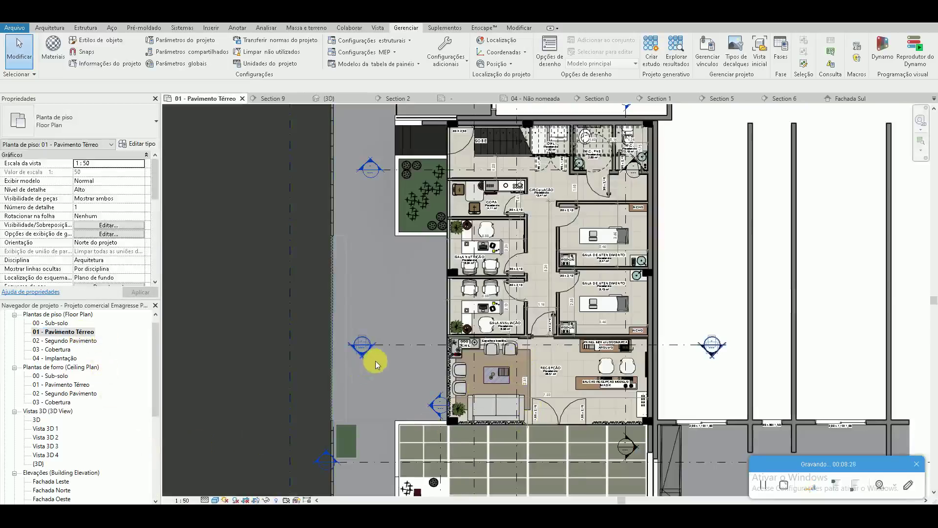
# Step: Open the Section 0 view cutting through the facade
pyautogui.scroll(-1, 376, 356)
pyautogui.scroll(-1, 384, 352)
pyautogui.scroll(-1, 384, 352)
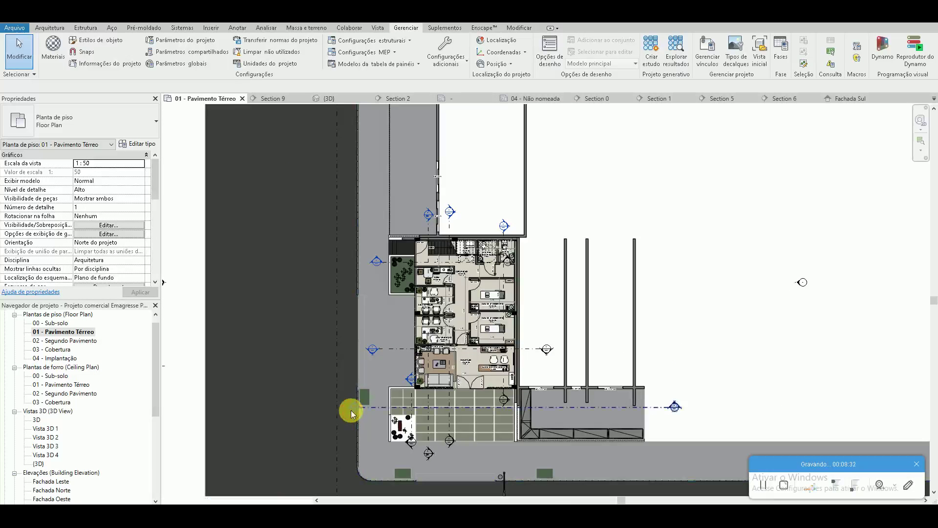
pyautogui.doubleClick(352, 411)
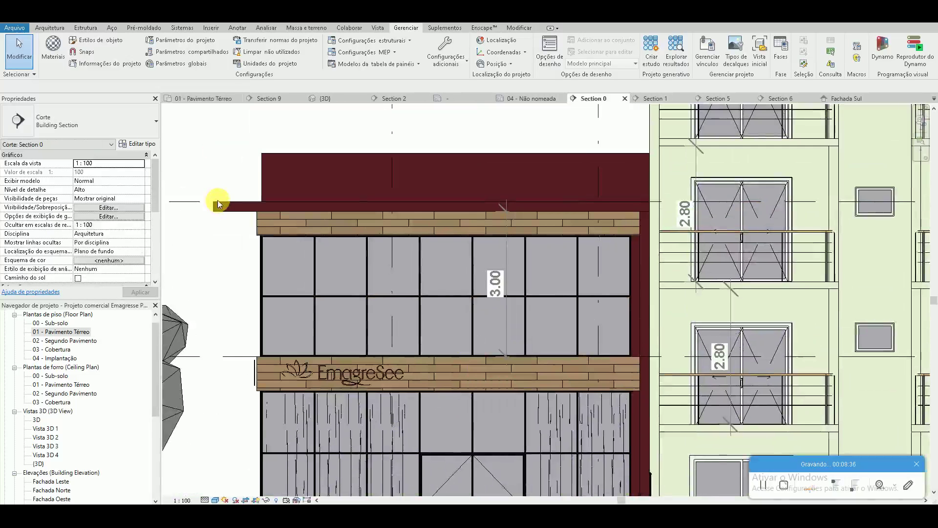
pyautogui.scroll(3, 218, 200)
pyautogui.scroll(1, 218, 200)
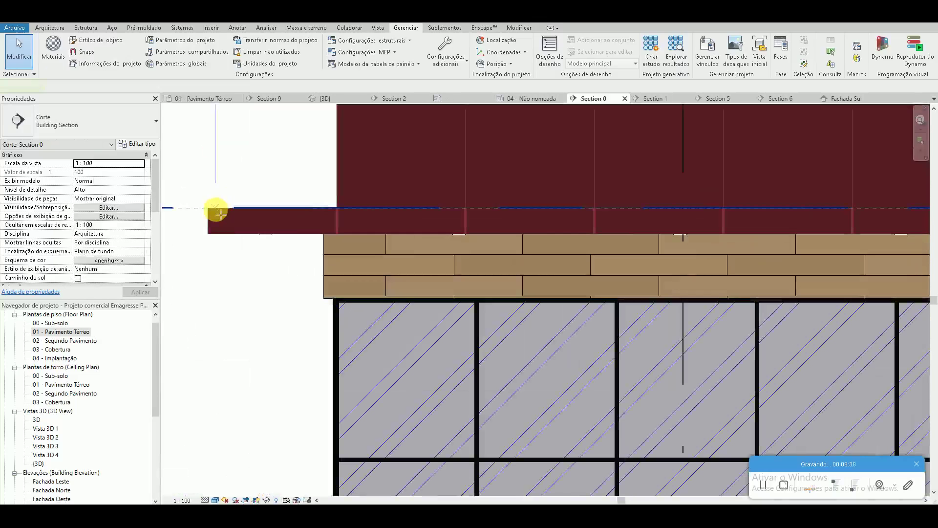
# Step: Draw a detail line (DL) along the eave's top edge
pyautogui.press('d')
pyautogui.press('l')
pyautogui.click(207, 208)
pyautogui.click(335, 207)
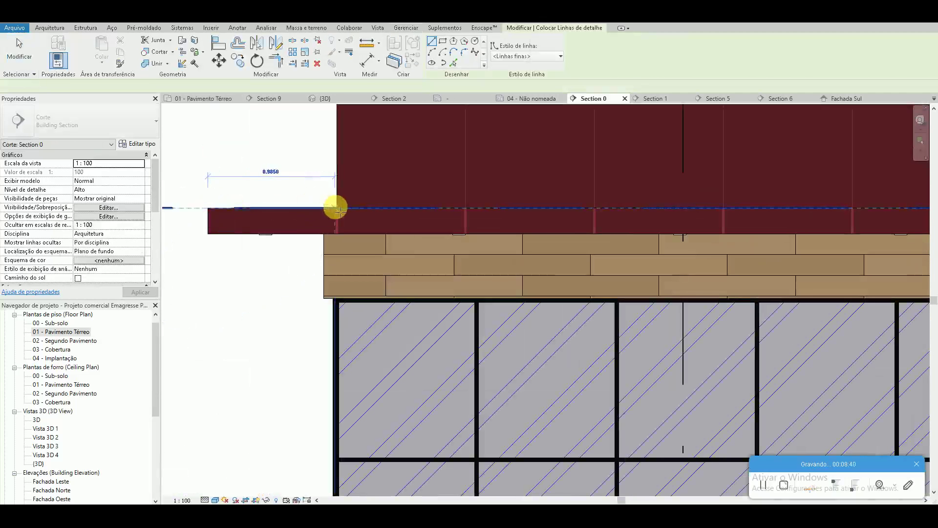
pyautogui.press('Escape')
pyautogui.press('Escape')
# Step: Return to the {3D} view of the building
pyautogui.scroll(-2, 335, 207)
pyautogui.scroll(-2, 334, 207)
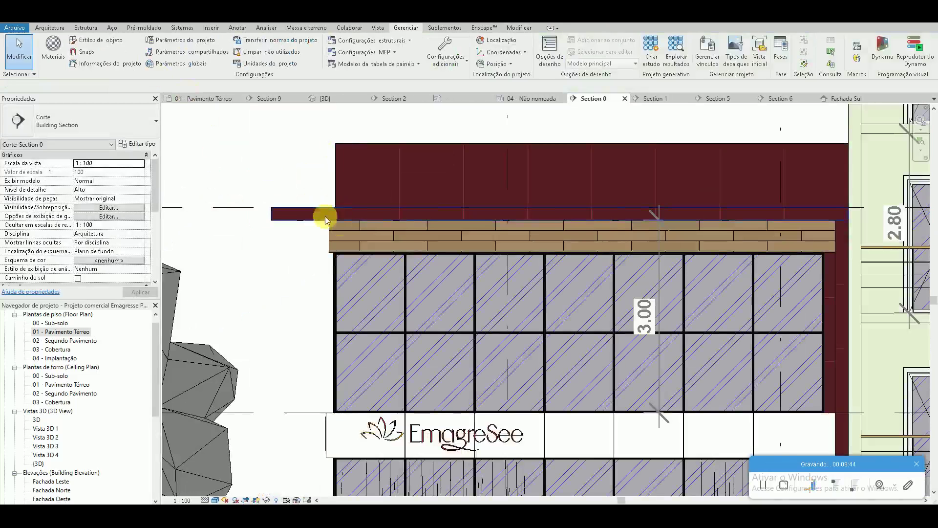
pyautogui.scroll(-2, 324, 216)
pyautogui.click(321, 98)
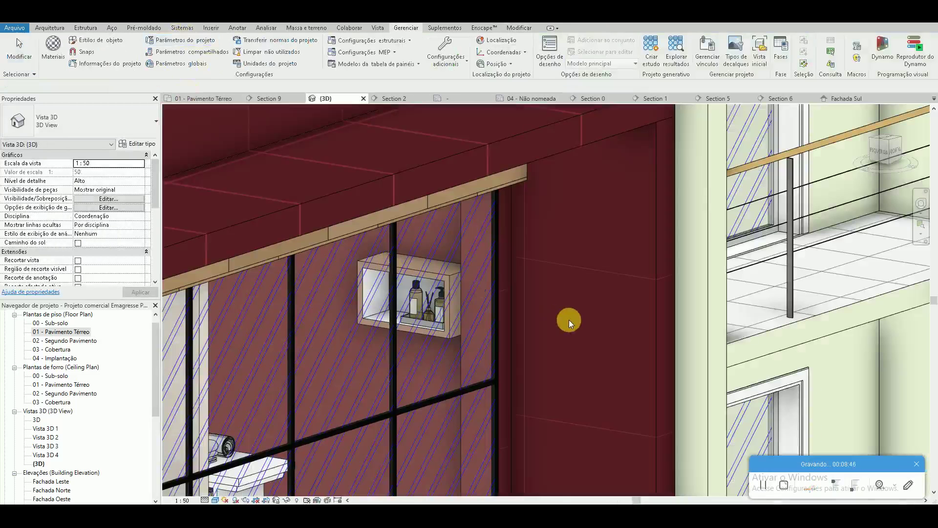
# Step: Frame the facade in the 3D view and launch Enscape with Iniciar
pyautogui.scroll(-3, 569, 320)
pyautogui.scroll(-3, 569, 320)
pyautogui.moveTo(570, 318); pyautogui.dragTo(624, 291, button='middle')
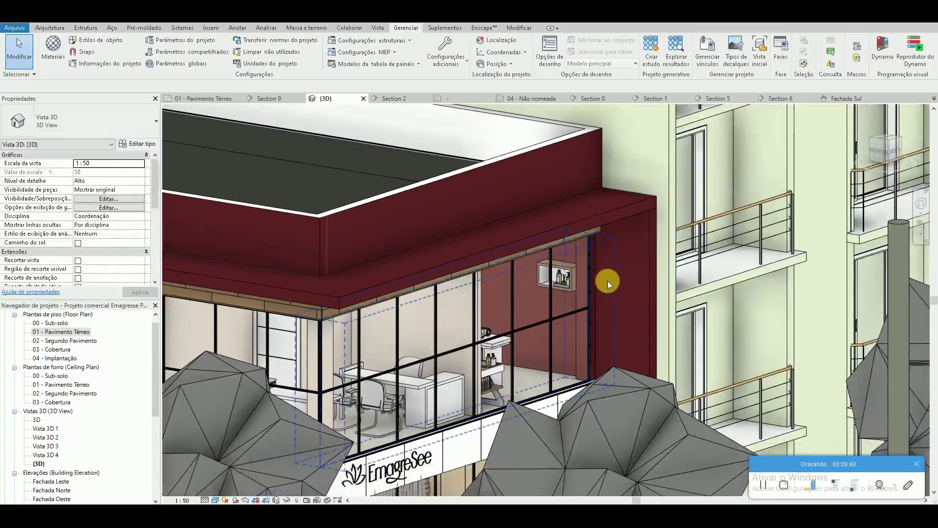
pyautogui.click(485, 28)
pyautogui.click(27, 66)
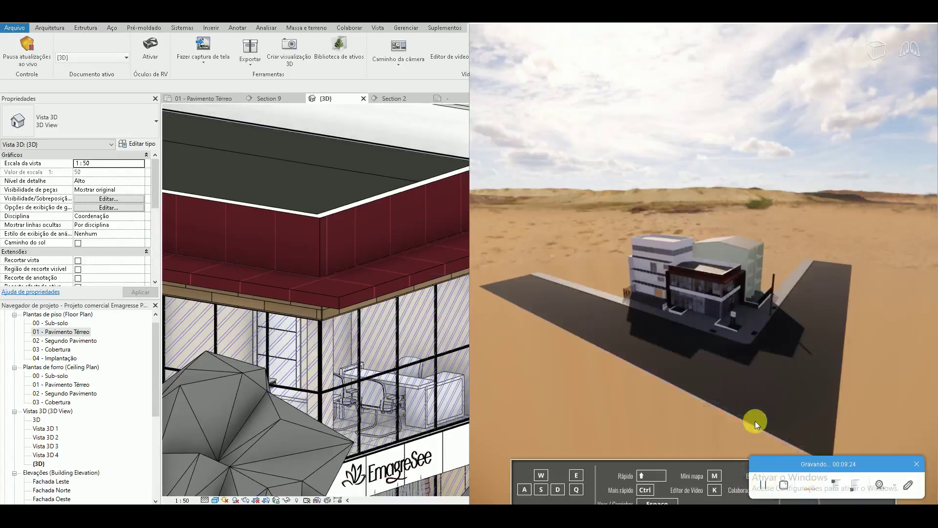
# Step: Fly the Enscape camera up close to the red canopy and burgundy fascia
pyautogui.scroll(5, 756, 410)
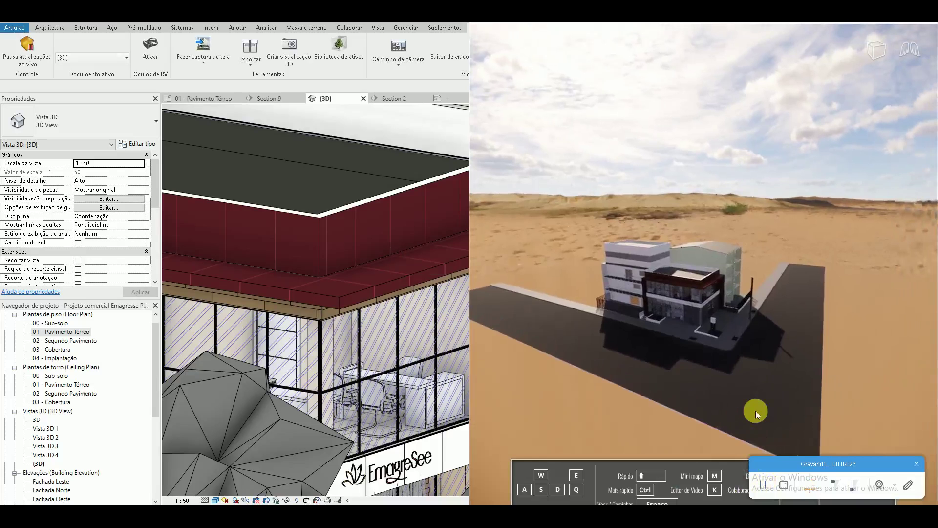
pyautogui.moveTo(754, 411); pyautogui.dragTo(652, 380)
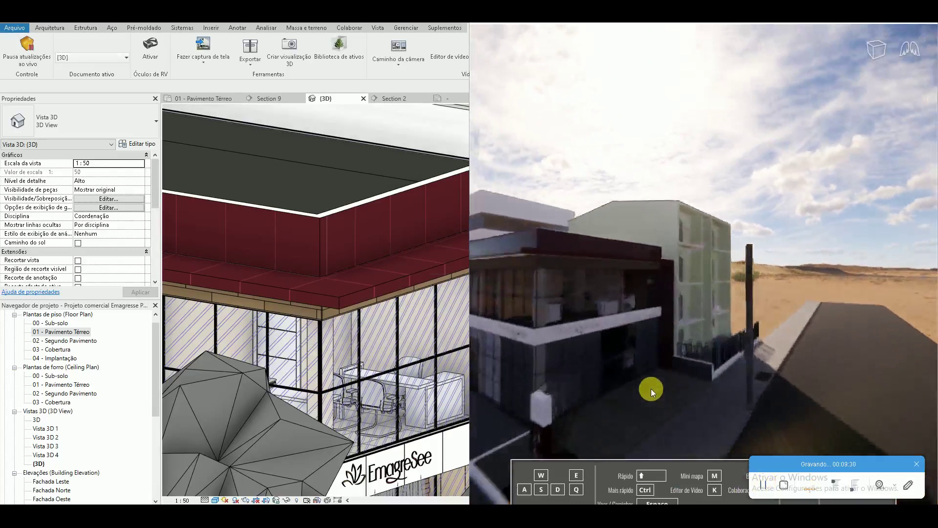
pyautogui.moveTo(652, 379)
pyautogui.mouseDown()
pyautogui.moveTo(624, 398)
pyautogui.moveTo(699, 426)
pyautogui.mouseUp()
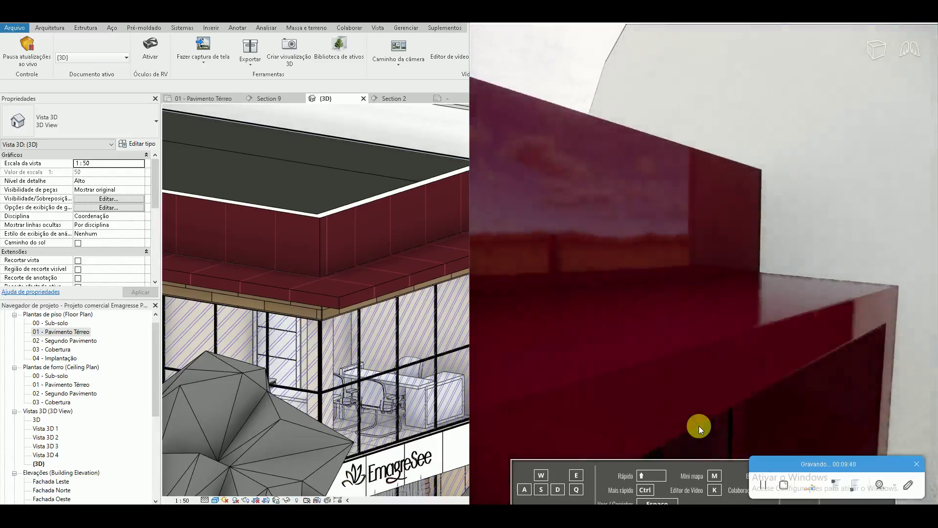
pyautogui.moveTo(699, 427); pyautogui.dragTo(693, 424)
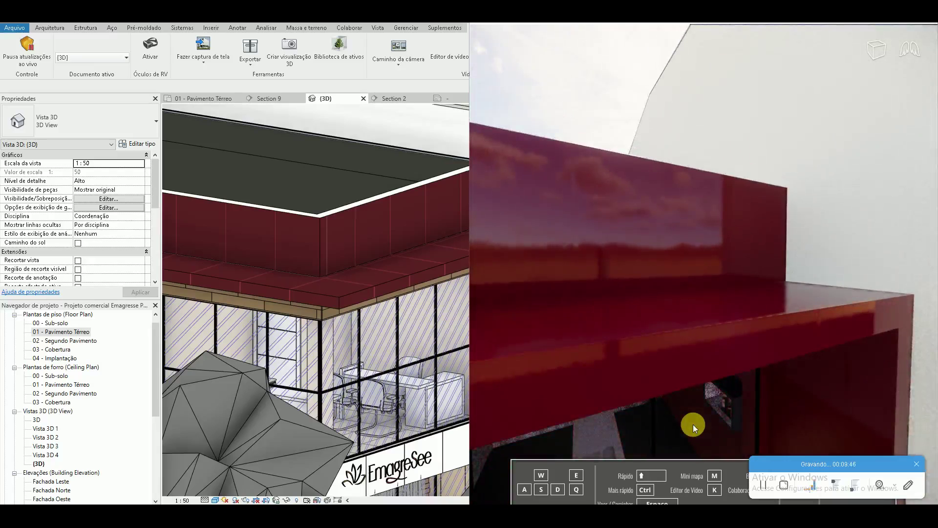
pyautogui.press('s')
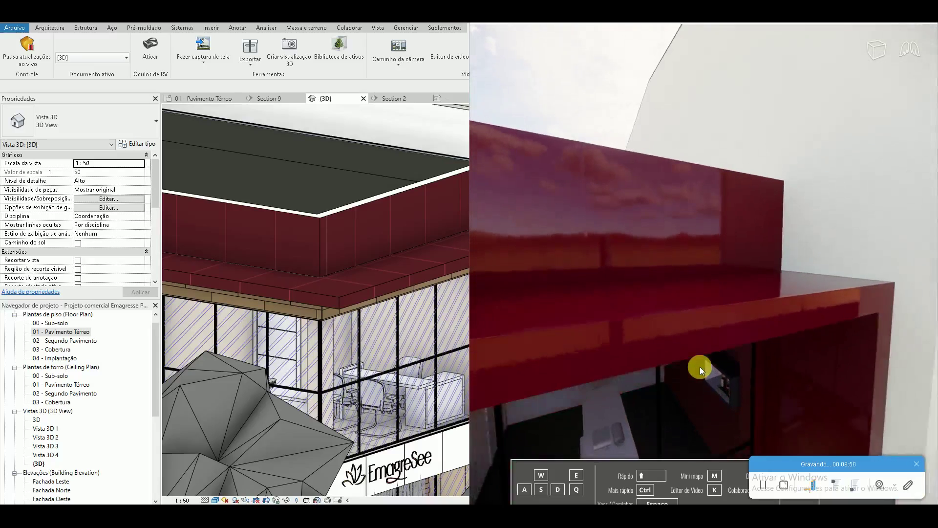
pyautogui.press('q')
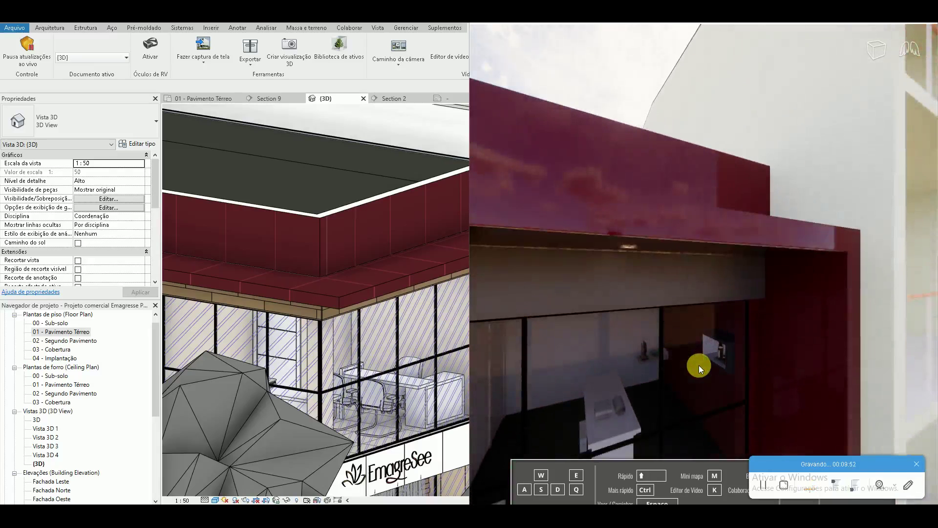
pyautogui.press('e')
pyautogui.press('w')
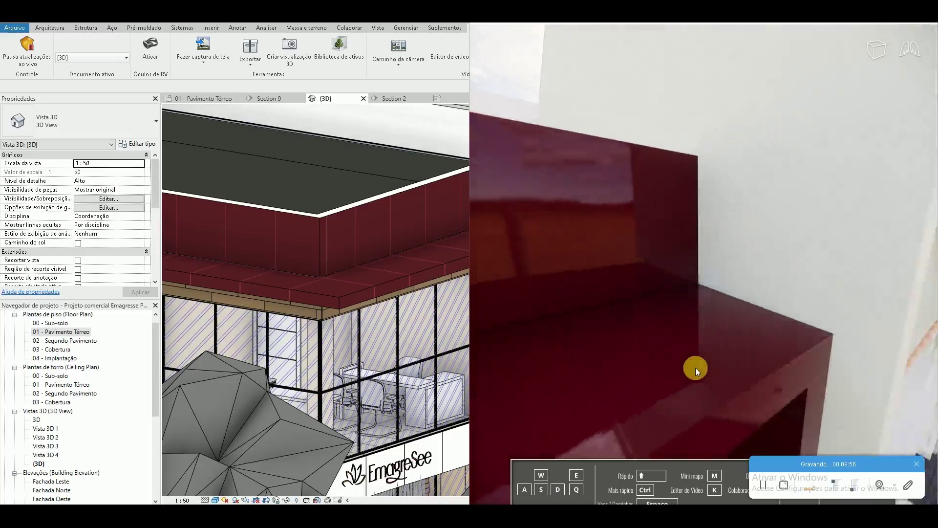
pyautogui.press('q')
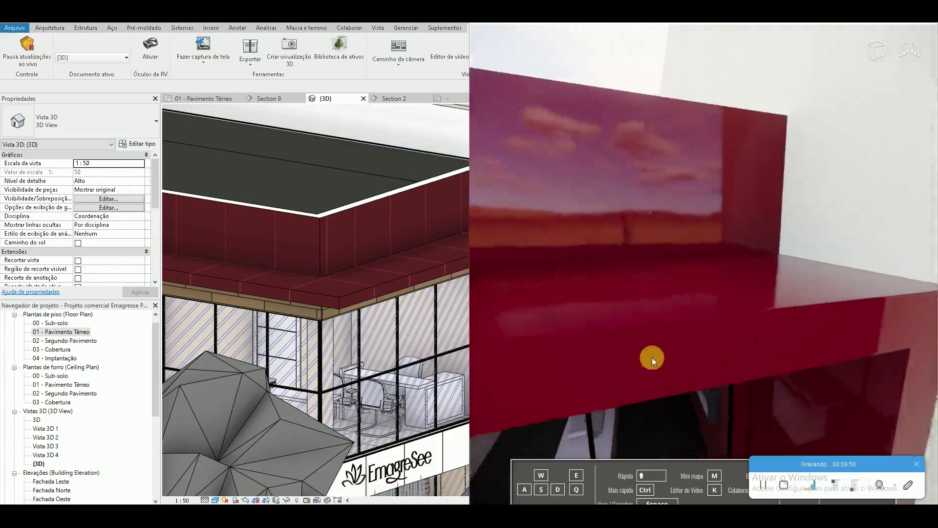
pyautogui.press('q')
pyautogui.moveTo(657, 399); pyautogui.dragTo(657, 400)
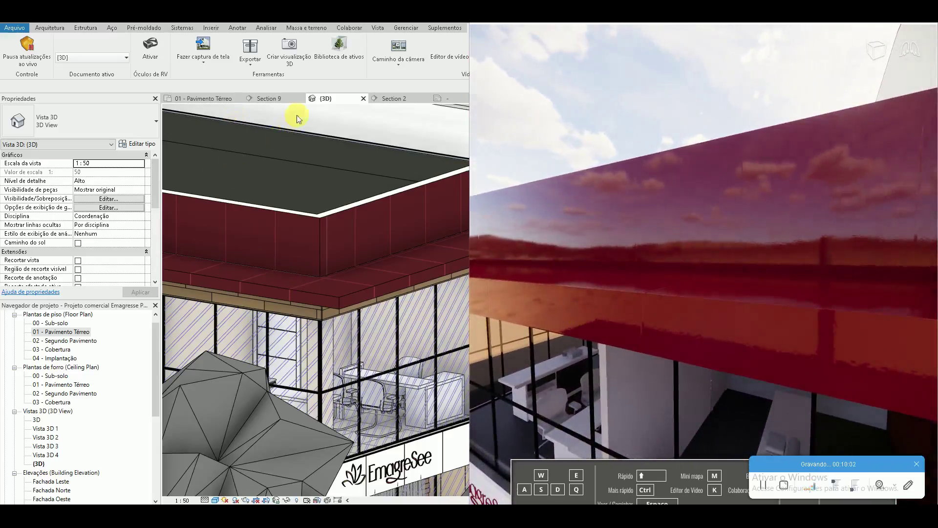
# Step: Snap the Enscape render window to the right half of the screen
pyautogui.click(407, 28)
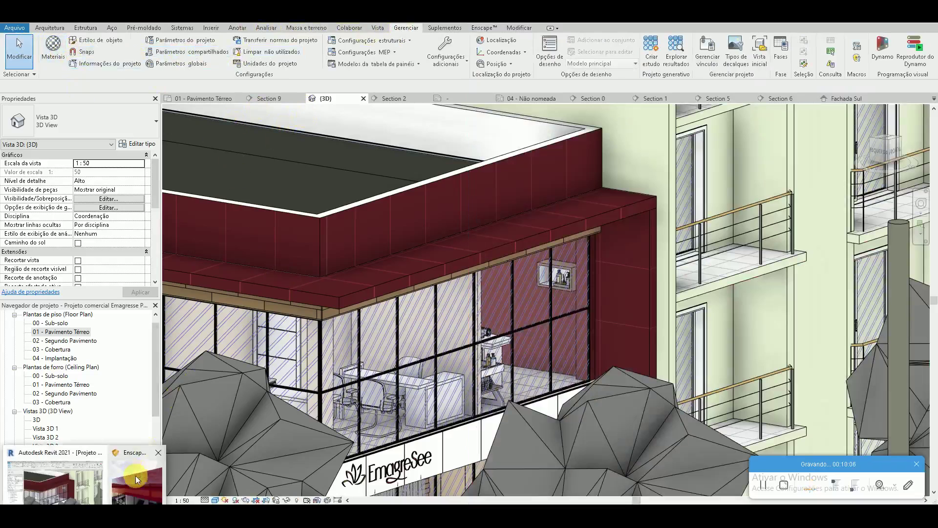
pyautogui.click(63, 479)
pyautogui.moveTo(532, 24); pyautogui.dragTo(933, 130)
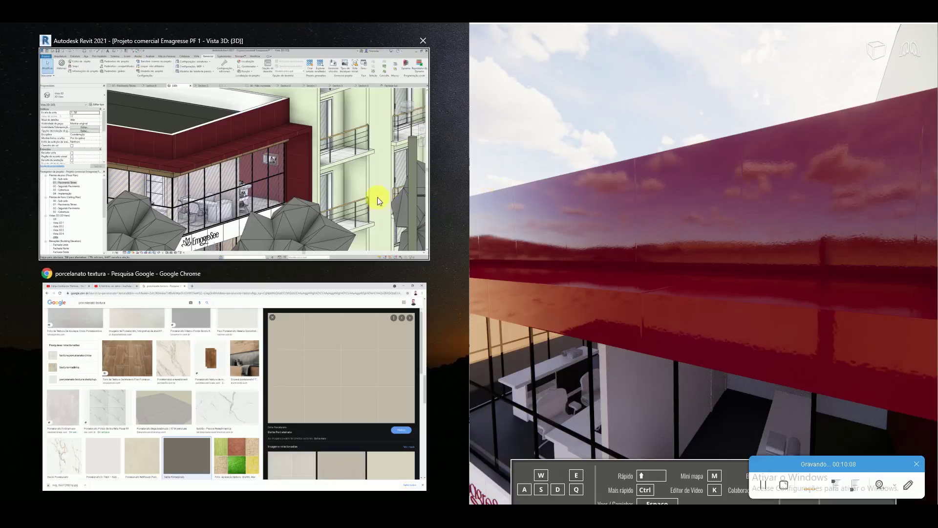
# Step: Snap Revit left and set REVESTIMENTO EM ACM's Relevo Montante to -535, applying it
pyautogui.click(259, 208)
pyautogui.click(49, 52)
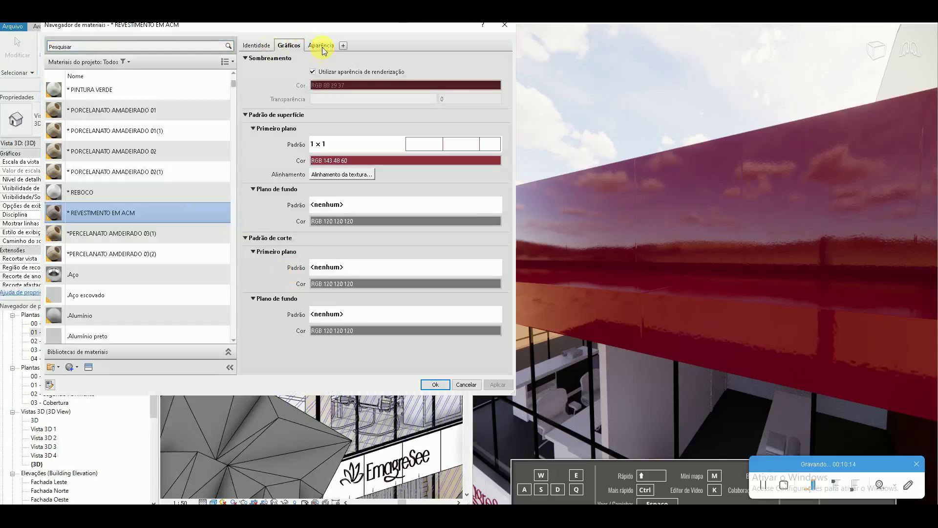
pyautogui.click(322, 46)
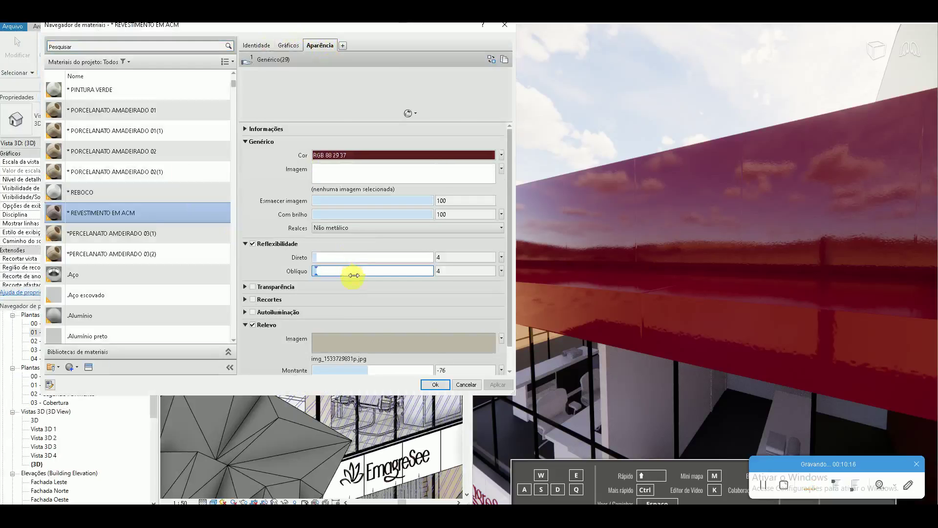
pyautogui.scroll(-1, 509, 320)
pyautogui.moveTo(368, 346); pyautogui.dragTo(340, 346)
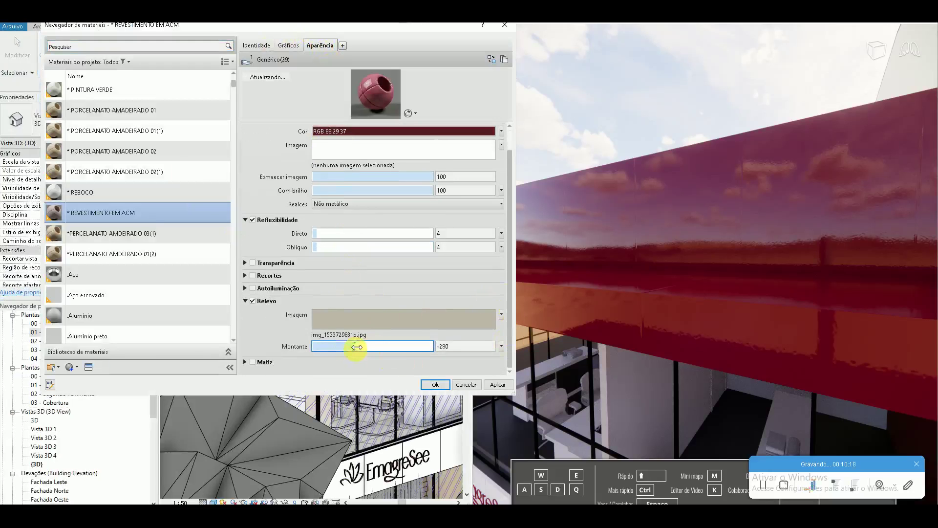
pyautogui.click(485, 384)
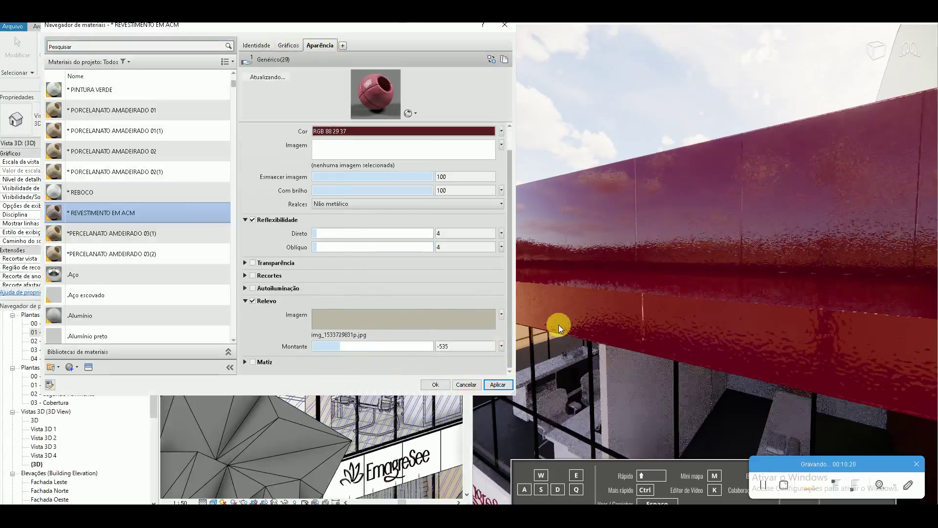
pyautogui.click(429, 387)
pyautogui.scroll(5, 561, 350)
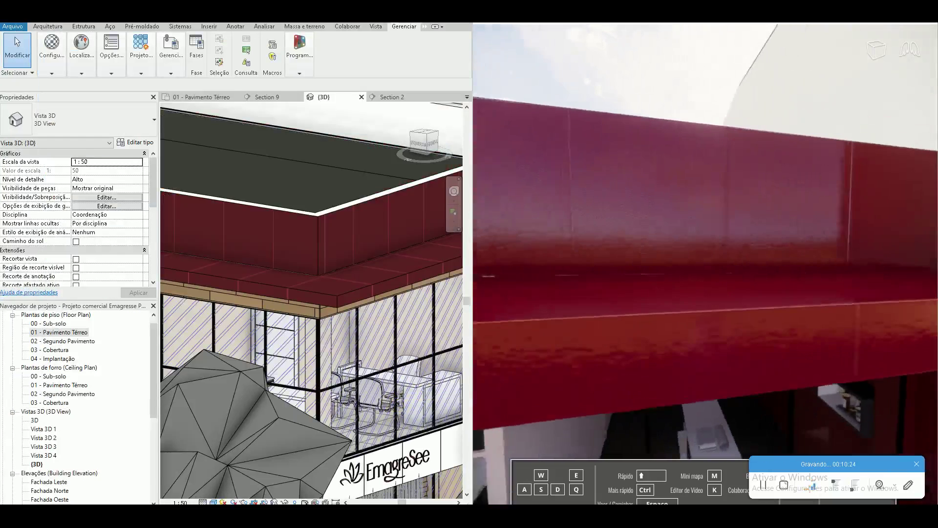
# Step: Walk the Enscape camera down past the fascia to face the curtained ground-floor glazing
pyautogui.scroll(-5, 593, 341)
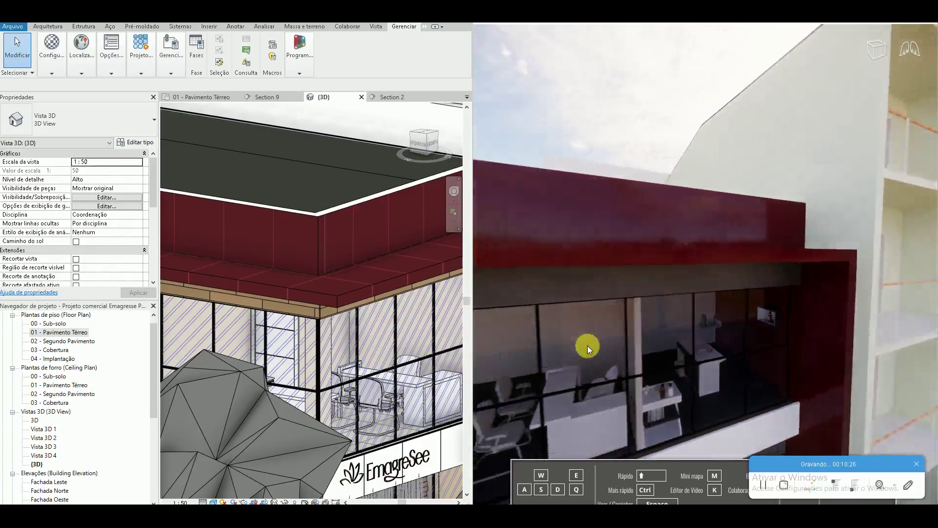
pyautogui.moveTo(588, 345)
pyautogui.mouseDown()
pyautogui.moveTo(558, 307)
pyautogui.moveTo(588, 383)
pyautogui.mouseUp()
pyautogui.press('q')
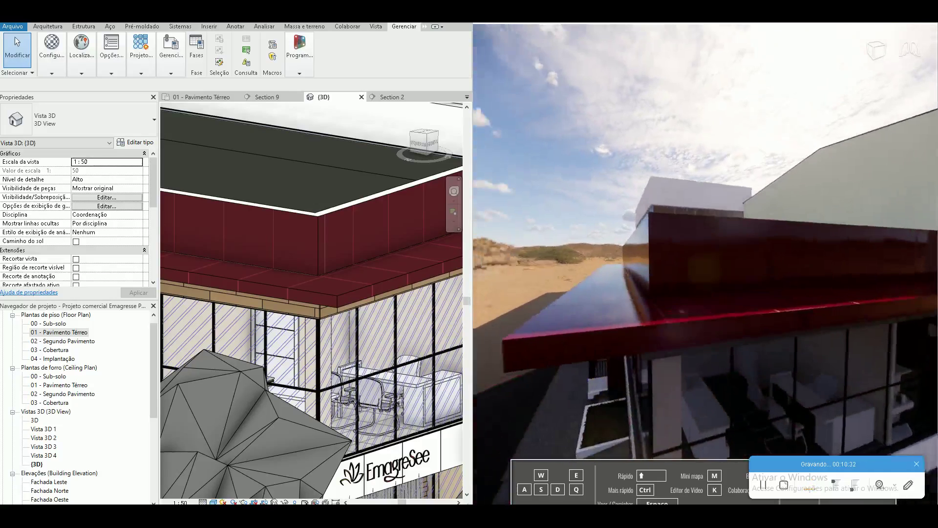
pyautogui.moveTo(573, 374); pyautogui.dragTo(650, 367)
pyautogui.press('w')
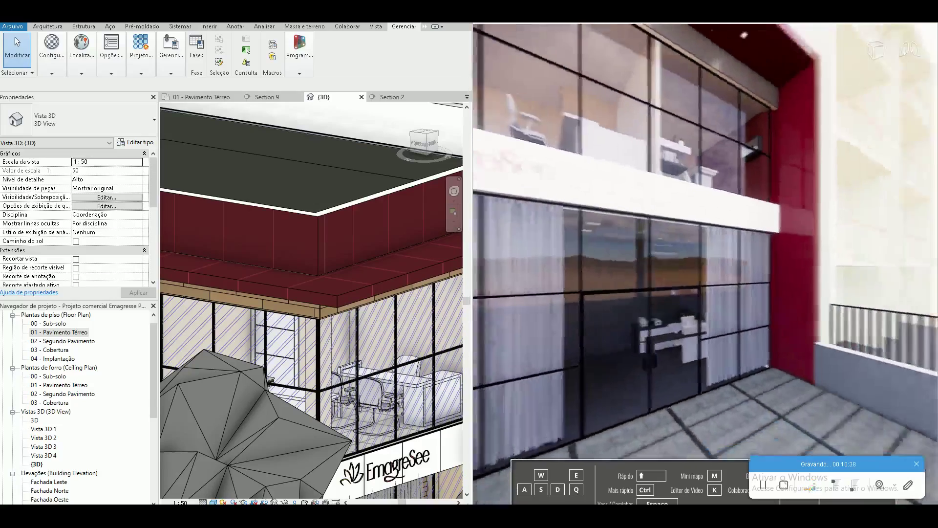
pyautogui.moveTo(650, 367); pyautogui.dragTo(655, 356)
pyautogui.press('w')
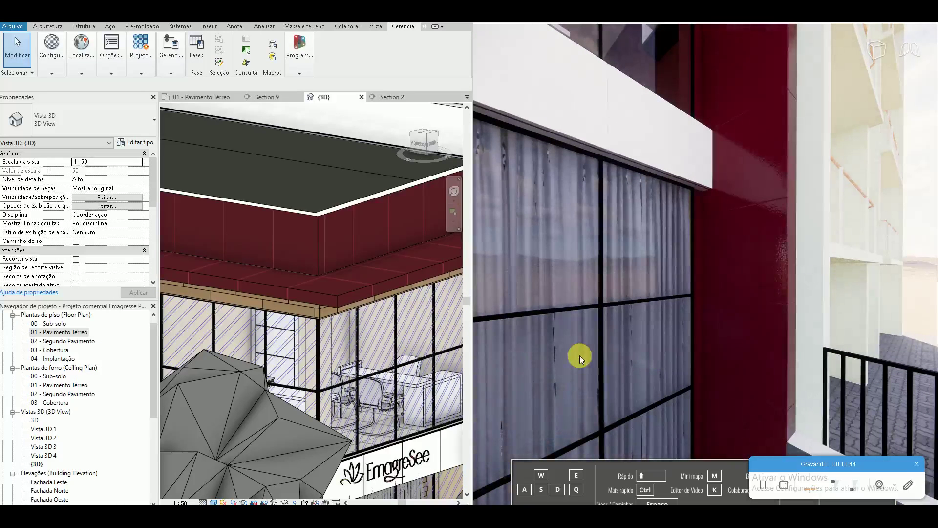
pyautogui.click(51, 66)
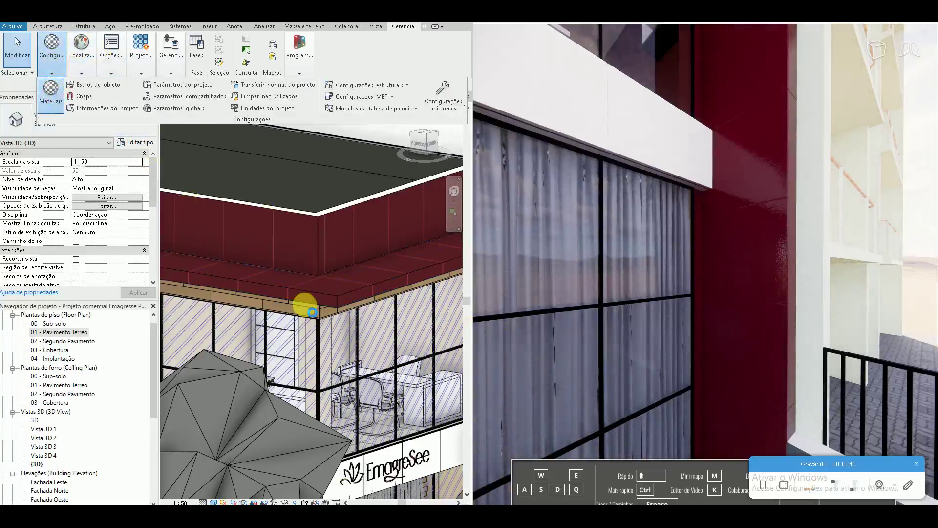
# Step: Drop REVESTIMENTO EM ACM's relief amount to -1.000, apply it and close the browser
pyautogui.click(306, 305)
pyautogui.click(320, 45)
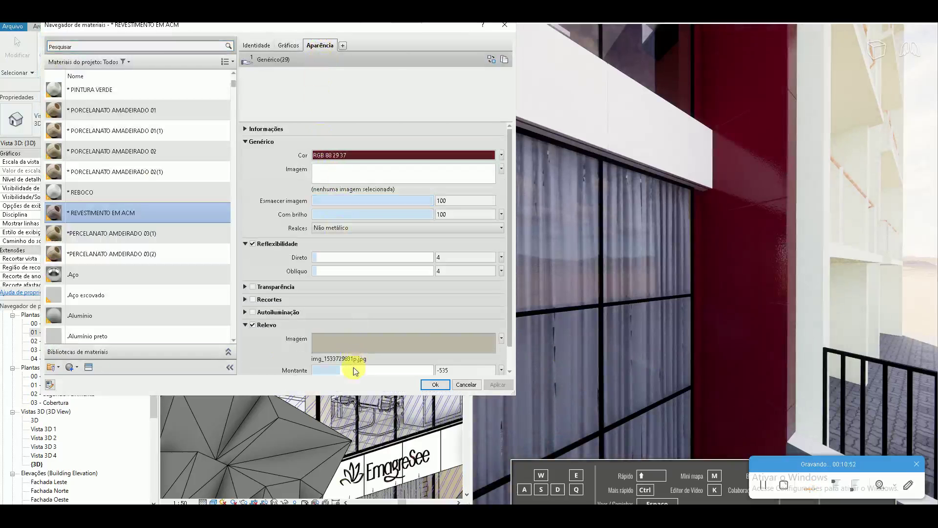
pyautogui.moveTo(339, 370); pyautogui.dragTo(303, 369)
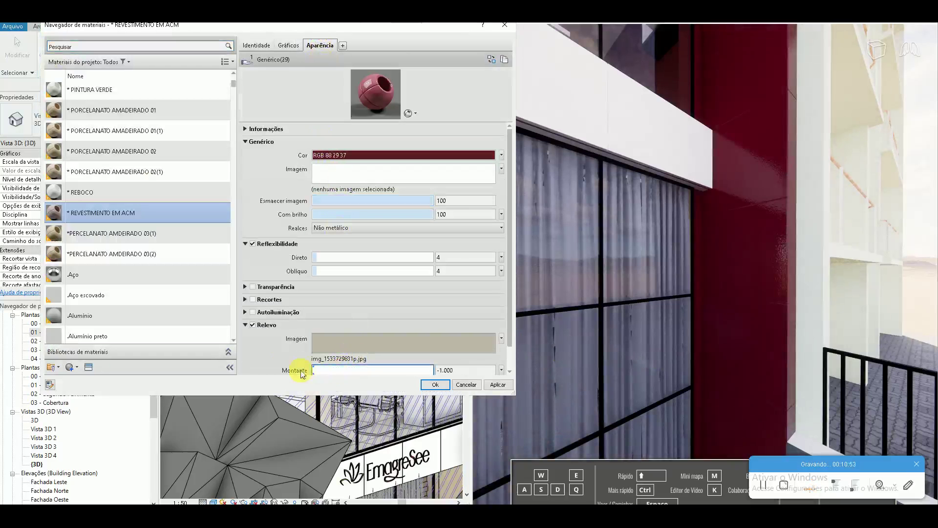
pyautogui.click(498, 386)
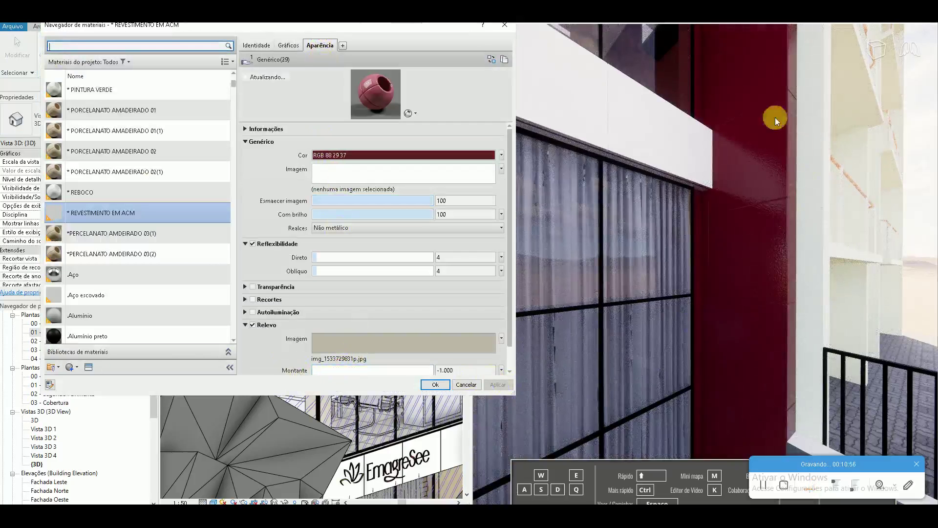
pyautogui.click(435, 385)
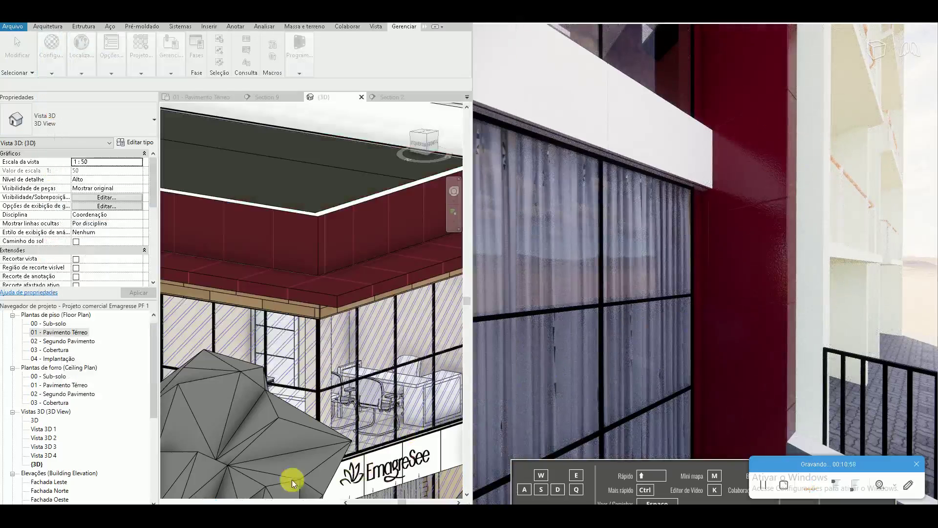
# Step: Set the view's sun to a static 15:00 on 20/06/2021 and apply it
pyautogui.click(224, 500)
pyautogui.click(230, 465)
pyautogui.click(122, 111)
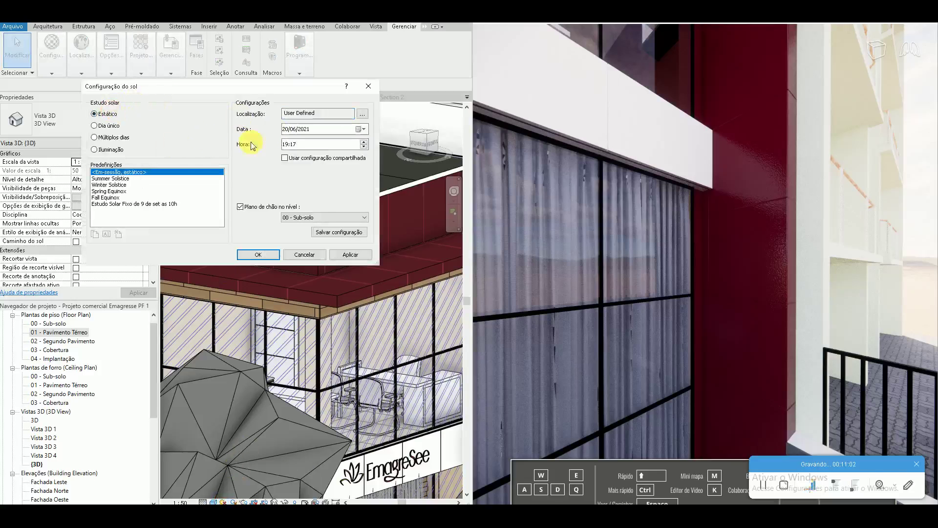
pyautogui.click(293, 146)
pyautogui.write('00')
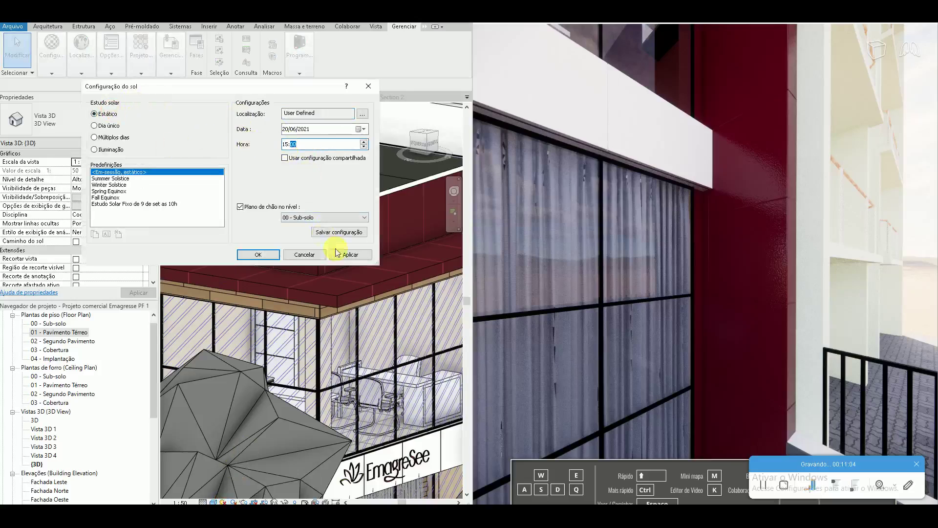
pyautogui.click(345, 253)
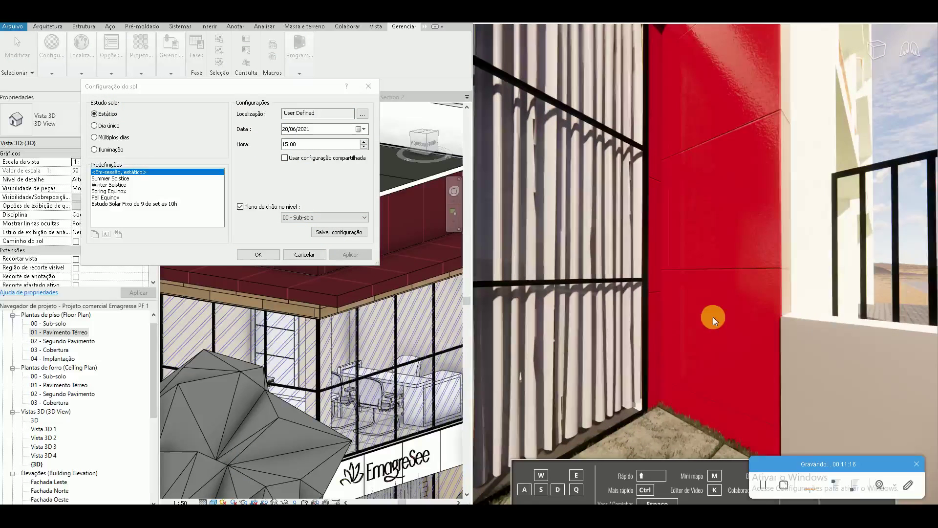
pyautogui.click(263, 254)
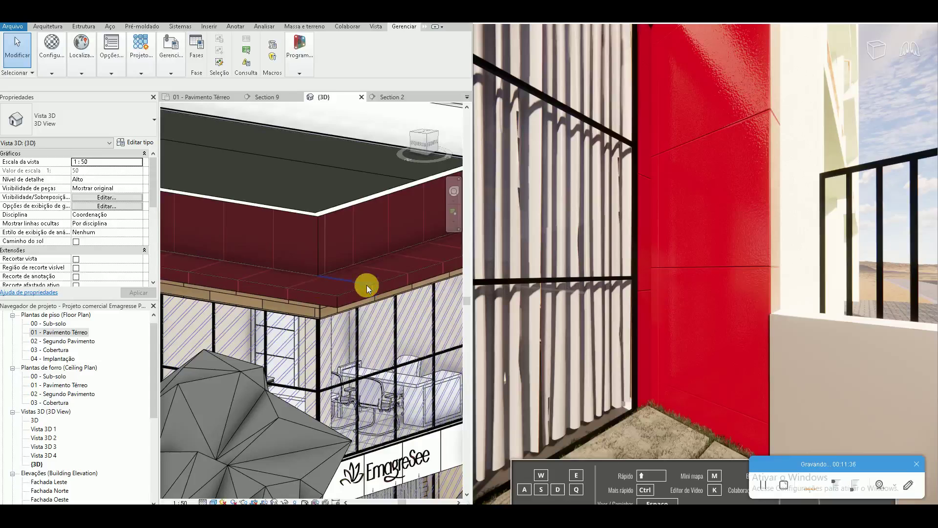
# Step: Make REVESTIMENTO EM ACM non-metallic with reflectivity Direto 8 and Oblíquo 11
pyautogui.click(51, 54)
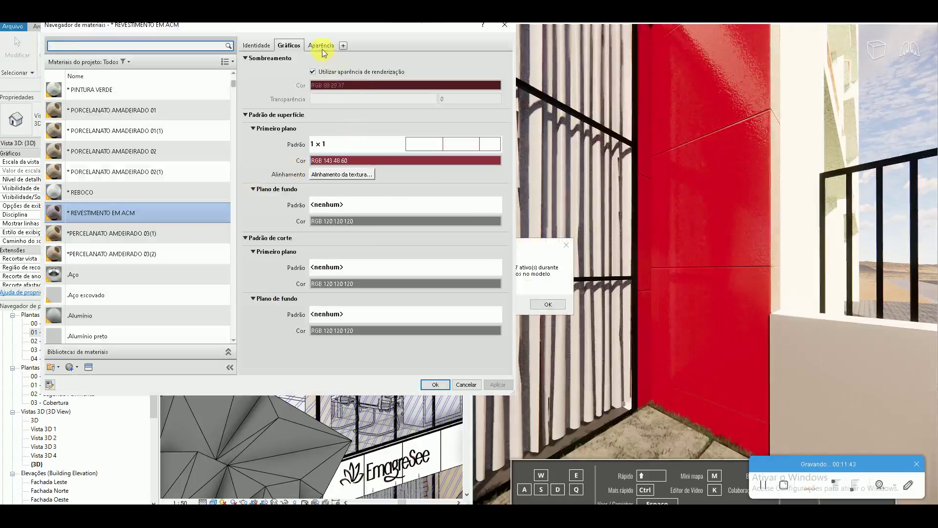
pyautogui.click(321, 49)
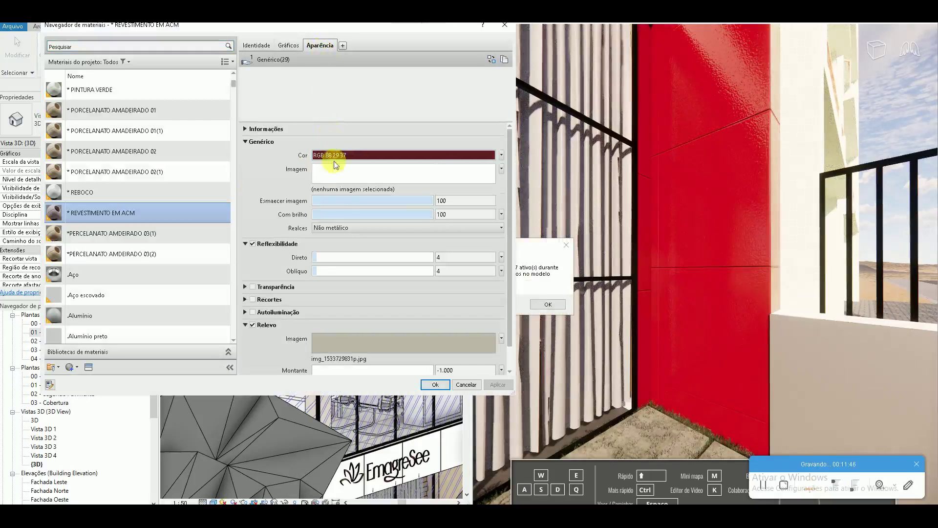
pyautogui.click(332, 229)
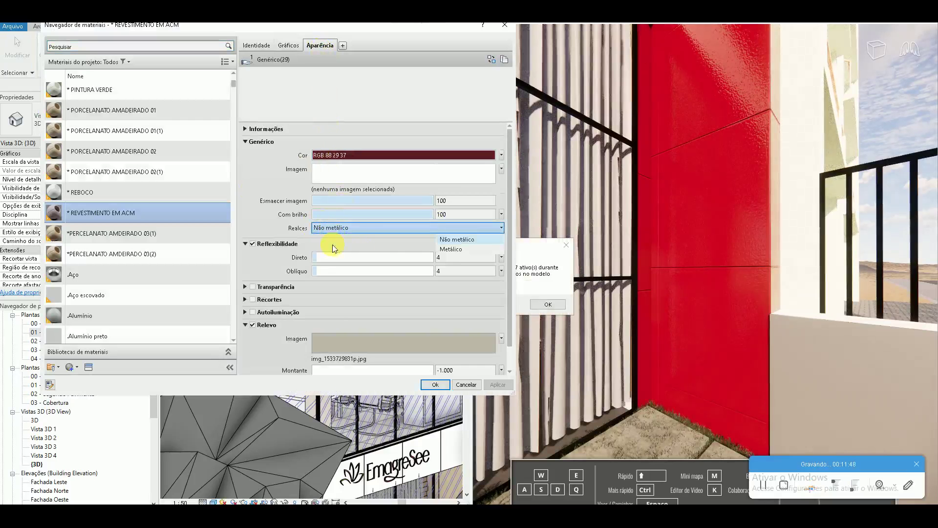
pyautogui.click(472, 250)
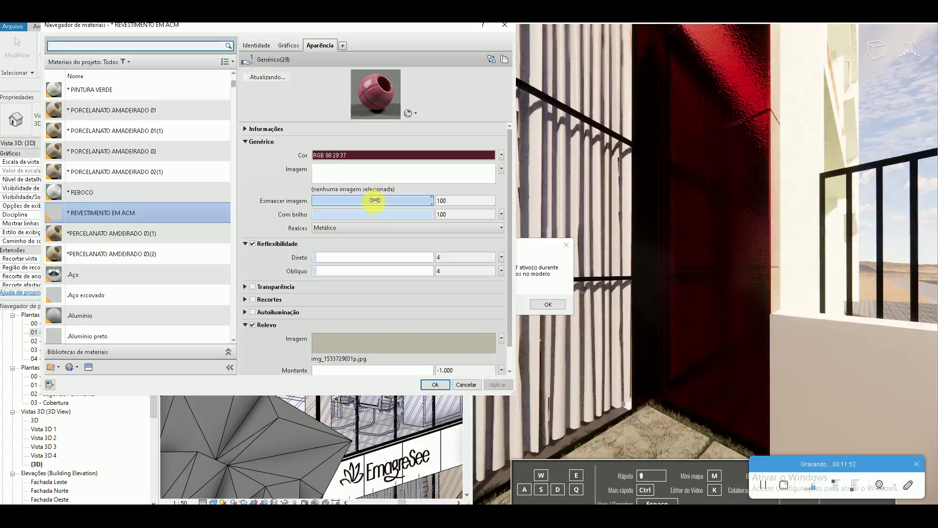
pyautogui.click(355, 226)
pyautogui.click(459, 241)
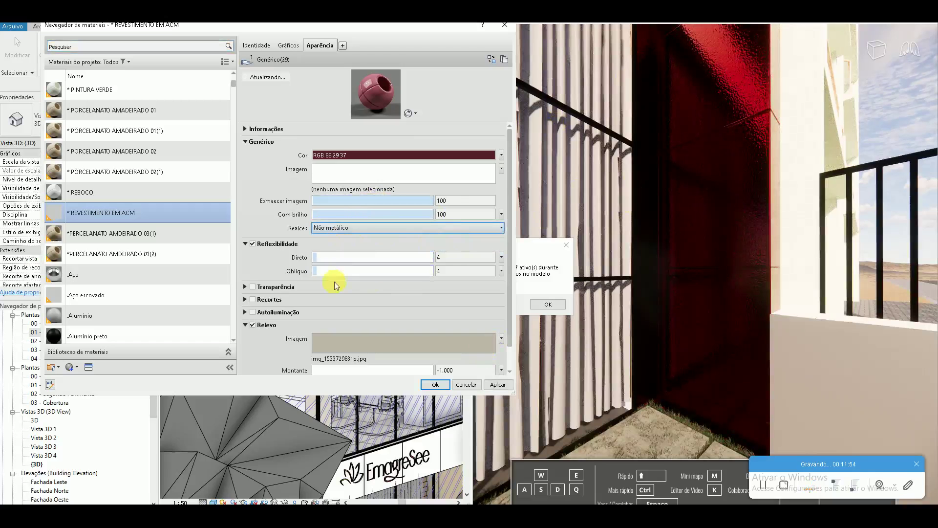
pyautogui.click(321, 257)
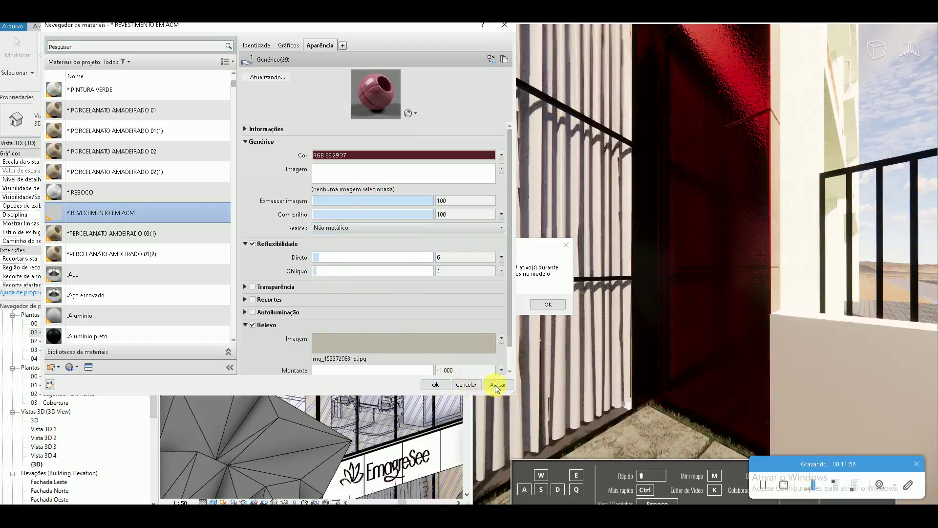
pyautogui.click(496, 384)
pyautogui.click(326, 271)
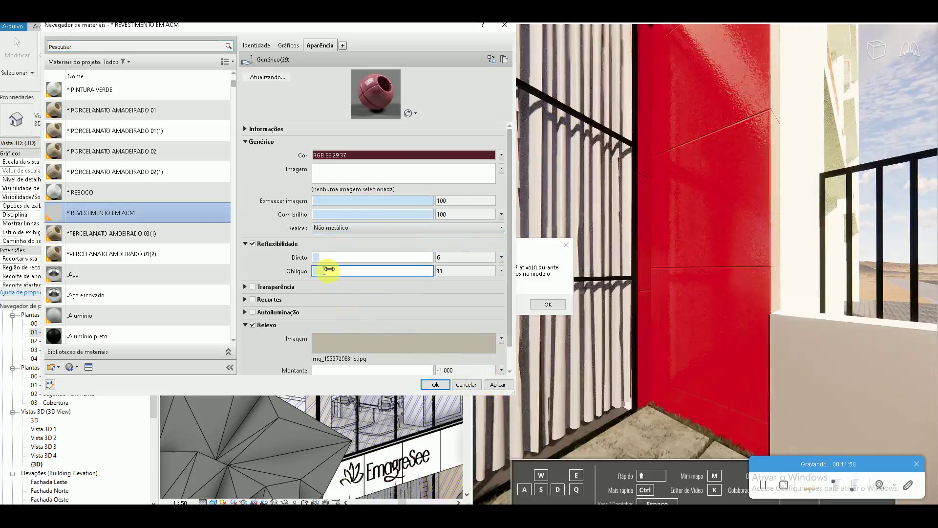
pyautogui.click(323, 258)
pyautogui.click(497, 386)
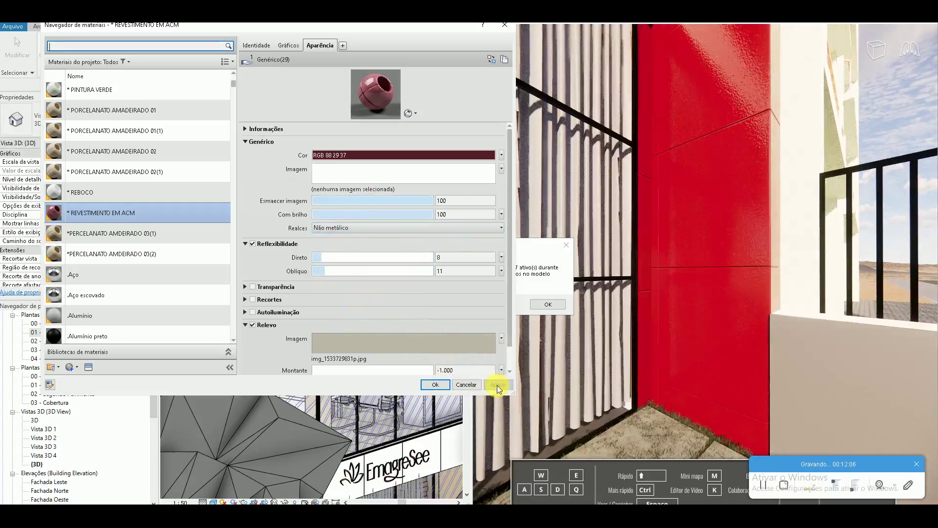
pyautogui.click(548, 304)
# Step: Darken the ACM colour to RGB 56 18 23, apply it and close the browser
pyautogui.click(353, 155)
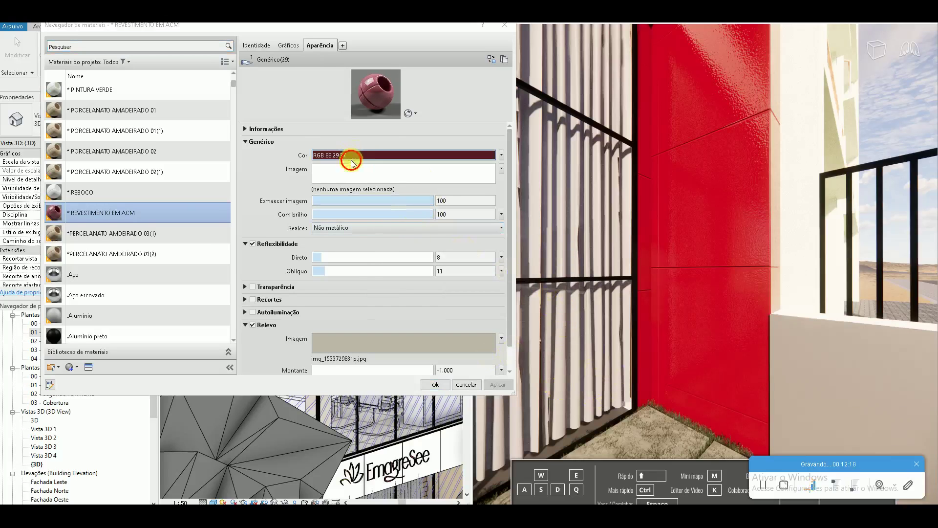
pyautogui.moveTo(392, 209); pyautogui.dragTo(392, 215)
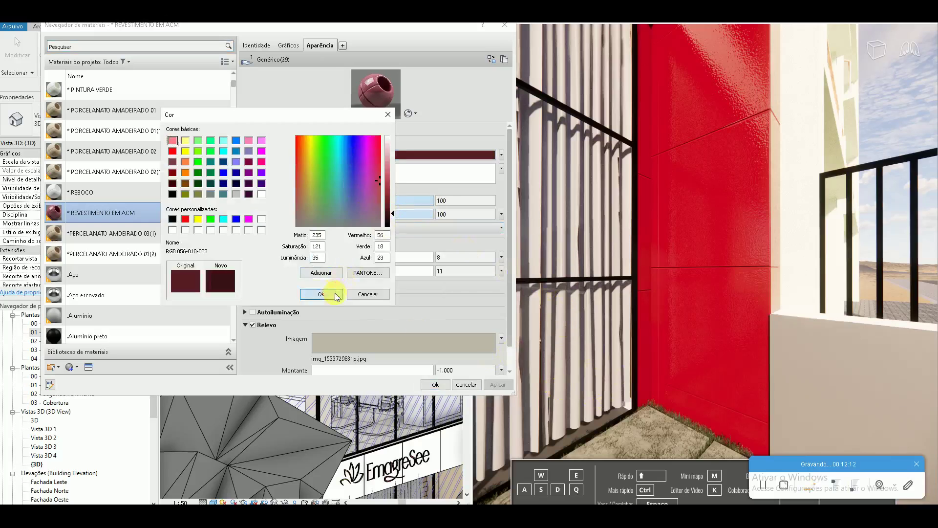
pyautogui.click(321, 294)
pyautogui.click(497, 385)
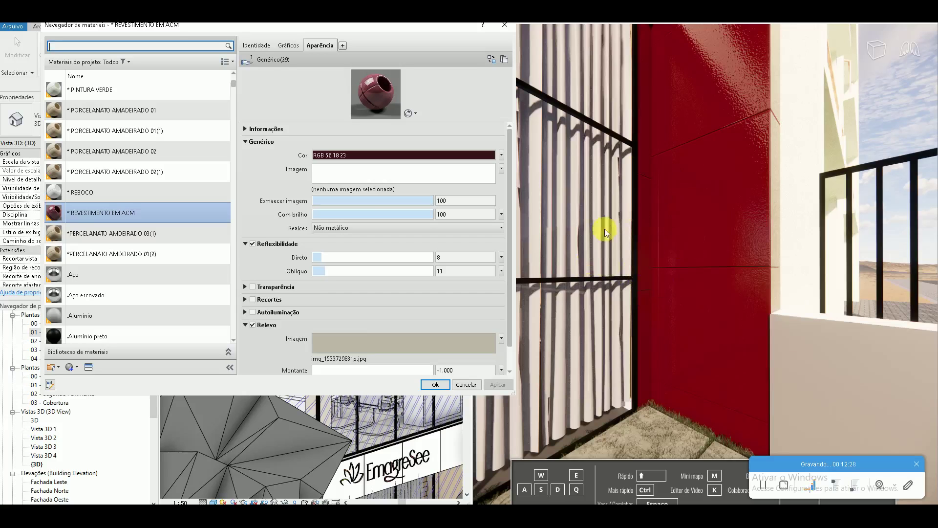
pyautogui.click(762, 484)
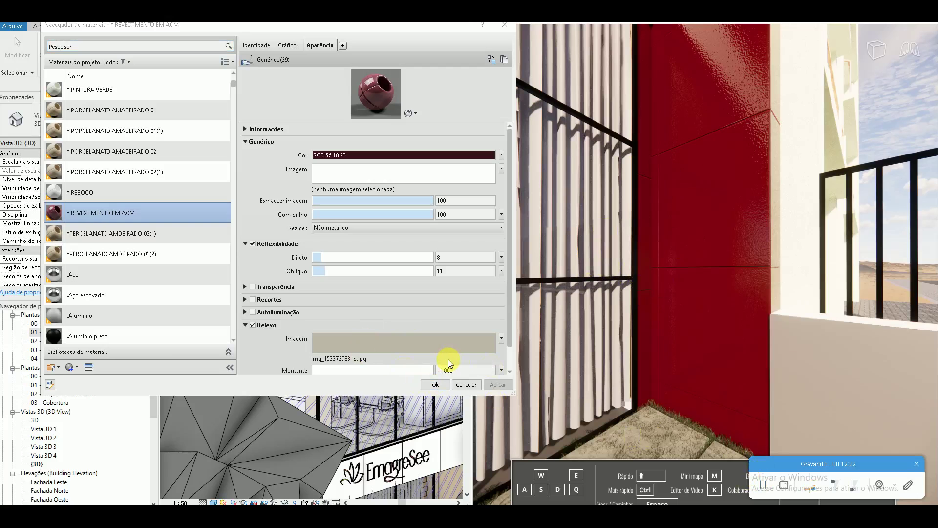
pyautogui.click(438, 385)
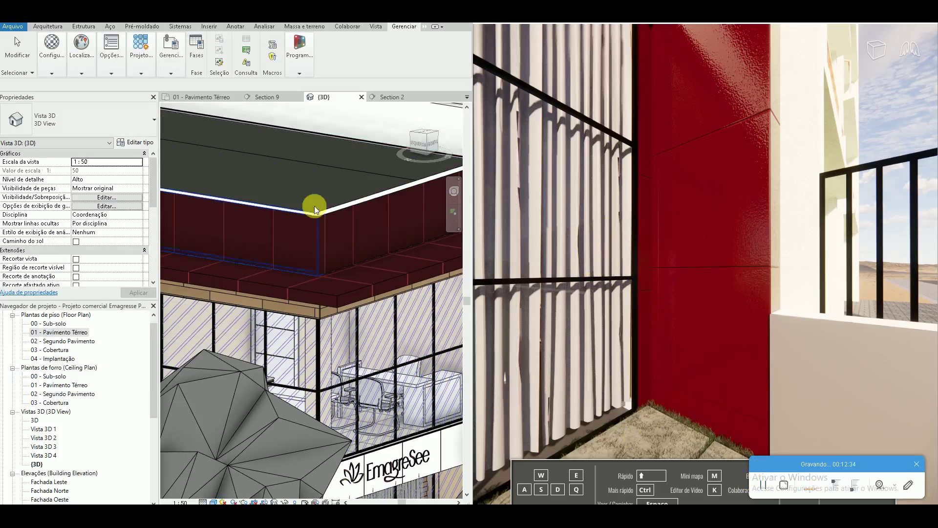
# Step: Inspect the darker burgundy cladding in Enscape and Revit, then switch to Chrome
pyautogui.moveTo(537, 244); pyautogui.dragTo(557, 244)
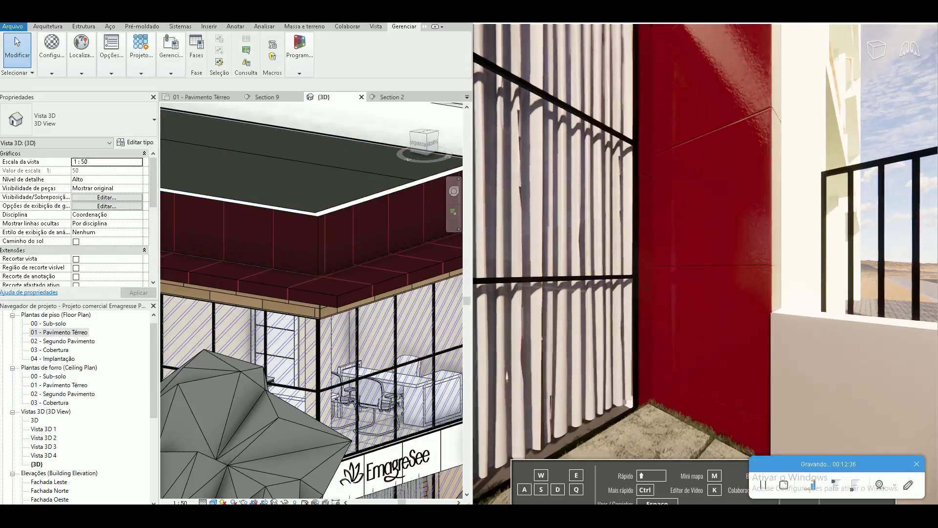
pyautogui.scroll(-2, 333, 253)
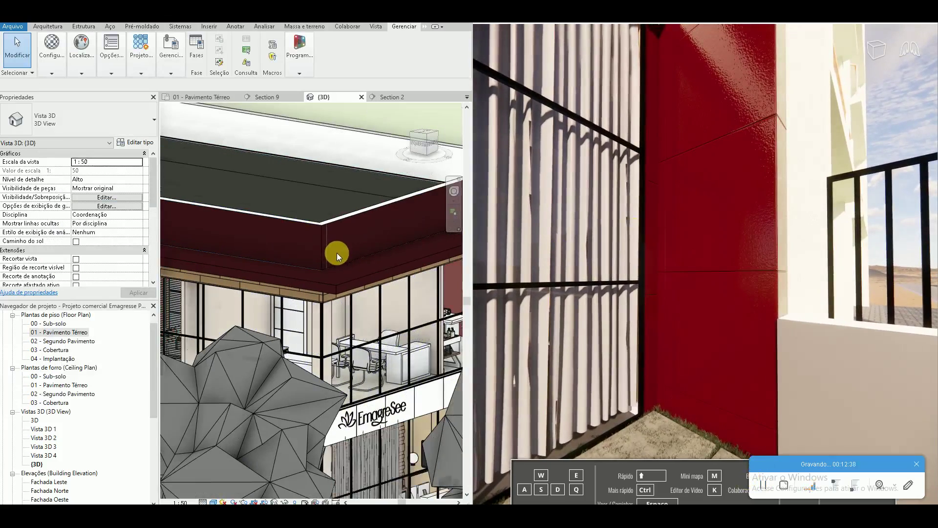
pyautogui.moveTo(614, 282); pyautogui.dragTo(518, 283)
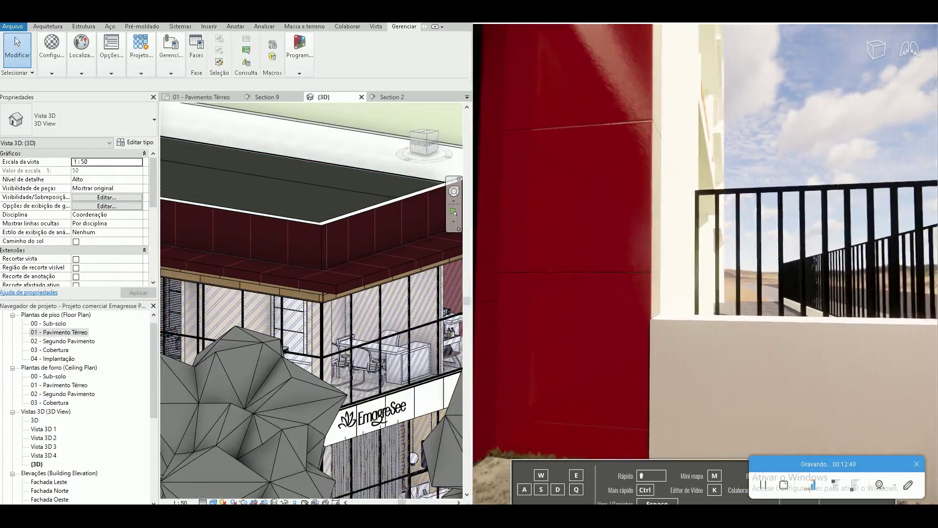
pyautogui.moveTo(653, 291); pyautogui.dragTo(646, 283)
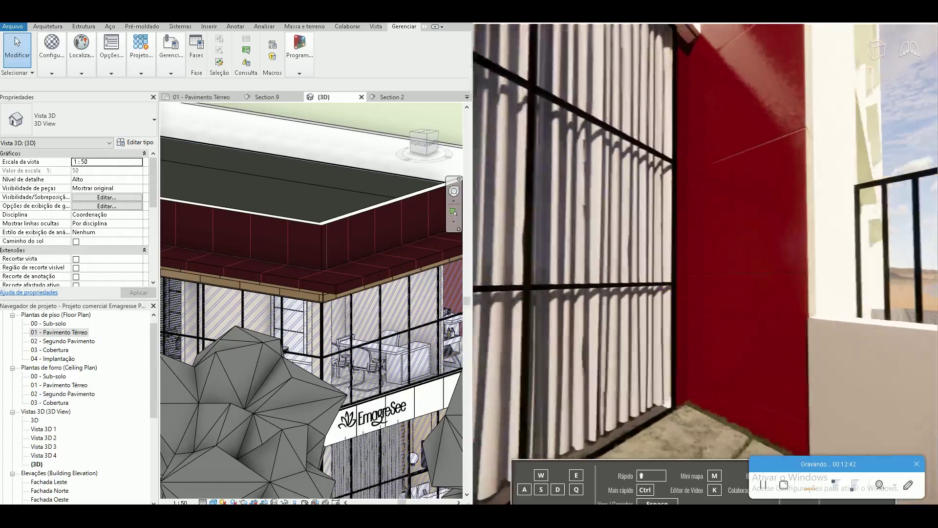
pyautogui.moveTo(646, 283); pyautogui.dragTo(555, 306)
pyautogui.scroll(-3, 360, 293)
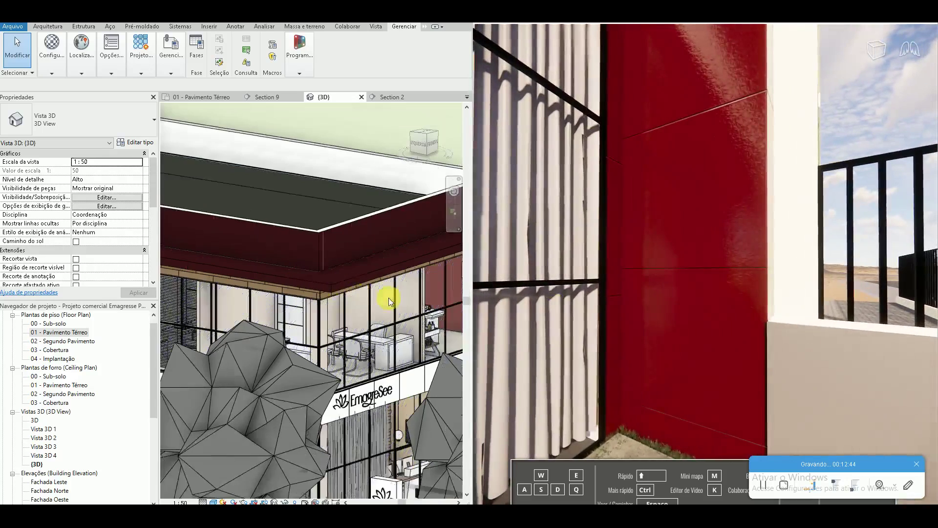
pyautogui.scroll(-3, 317, 290)
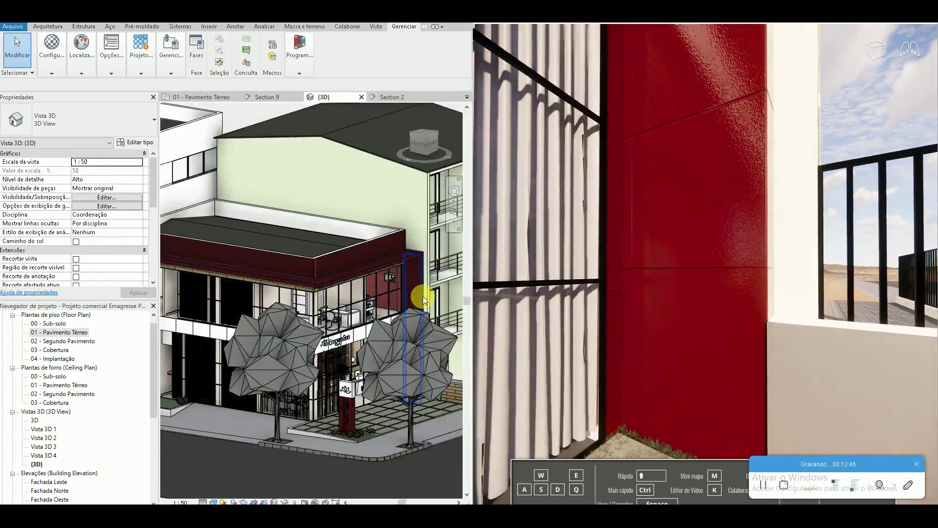
pyautogui.scroll(6, 423, 296)
pyautogui.scroll(-4, 367, 279)
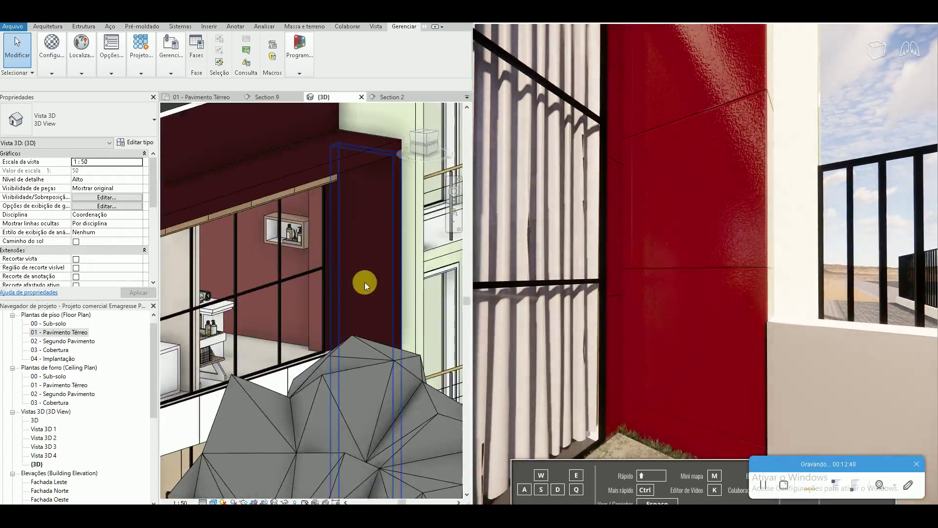
pyautogui.moveTo(365, 251)
pyautogui.mouseDown(button='middle')
pyautogui.moveTo(512, 252)
pyautogui.moveTo(384, 269)
pyautogui.moveTo(439, 297)
pyautogui.moveTo(378, 308)
pyautogui.mouseUp(button='middle')
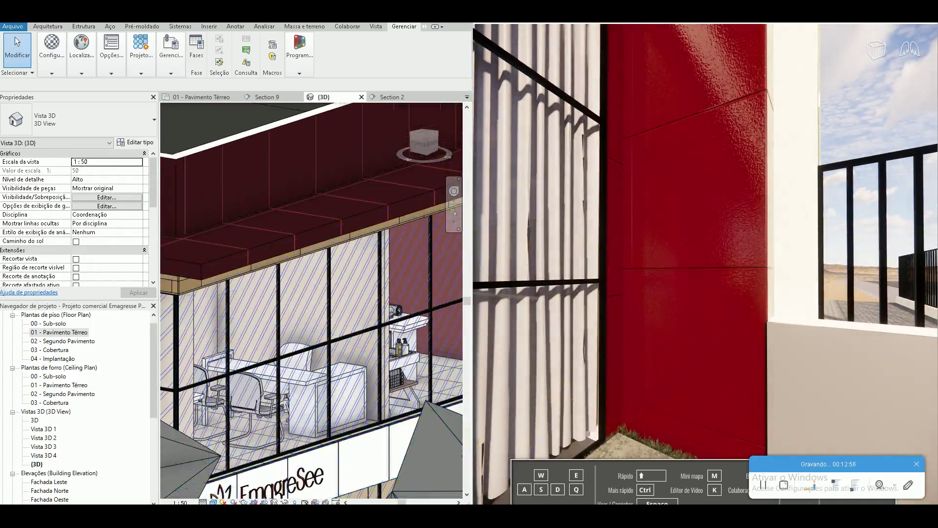
pyautogui.hotkey('alt', 'Tab')
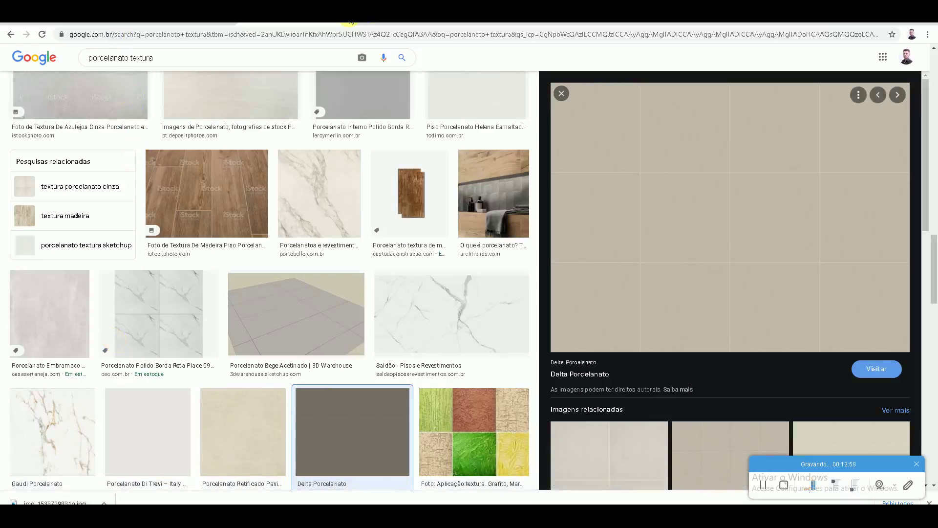
# Step: Return to the YouTube channel's Videos page and scan its Revit live-stream list
pyautogui.click(353, 20)
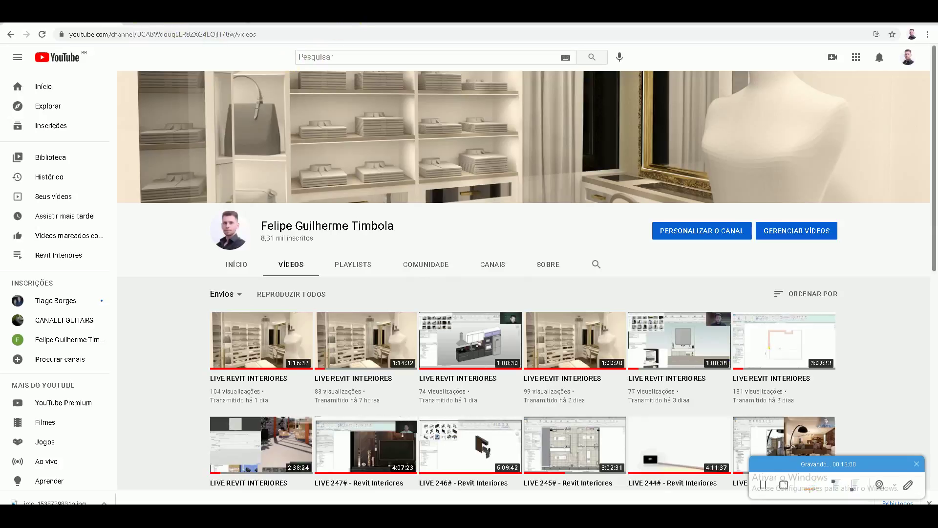
pyautogui.hotkey('ctrl', 'Tab')
pyautogui.hotkey('ctrl', 'shift', 'Tab')
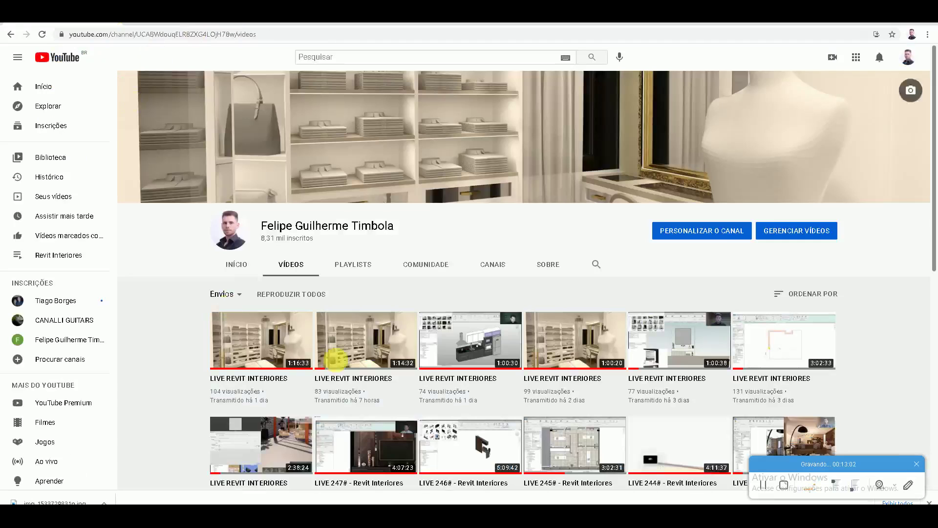
pyautogui.click(899, 400)
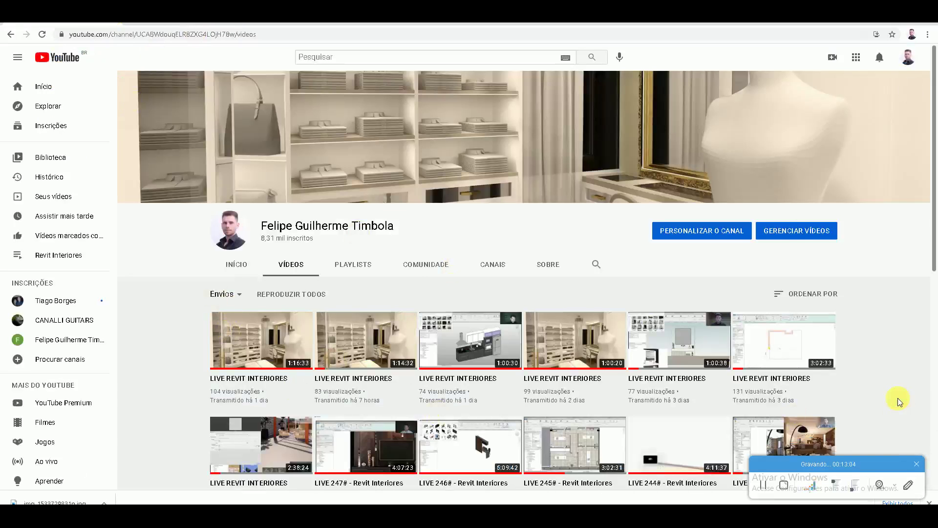
pyautogui.scroll(-3, 898, 398)
pyautogui.scroll(3, 898, 398)
# Step: Scroll the video grid down and back to the top, then open a blank tab
pyautogui.scroll(-4, 161, 361)
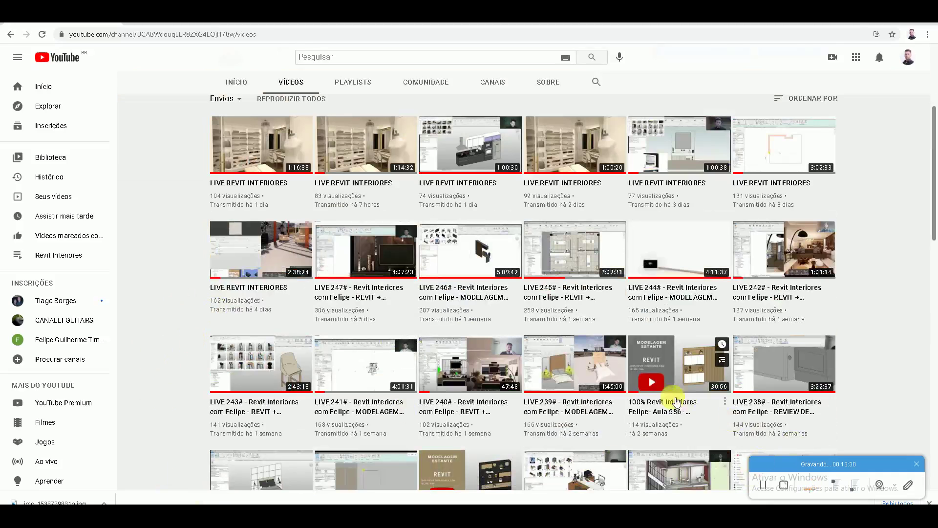
pyautogui.scroll(-4, 236, 394)
pyautogui.scroll(2, 153, 383)
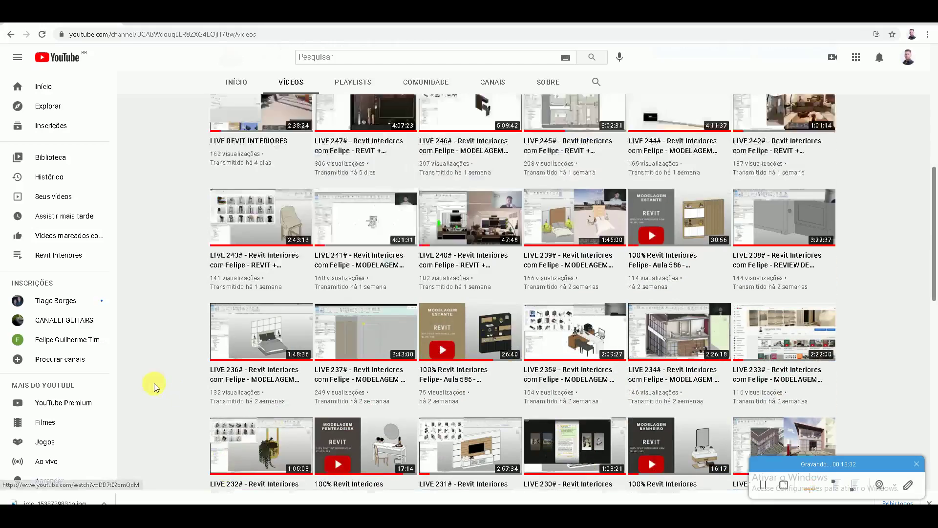
pyautogui.scroll(8, 155, 390)
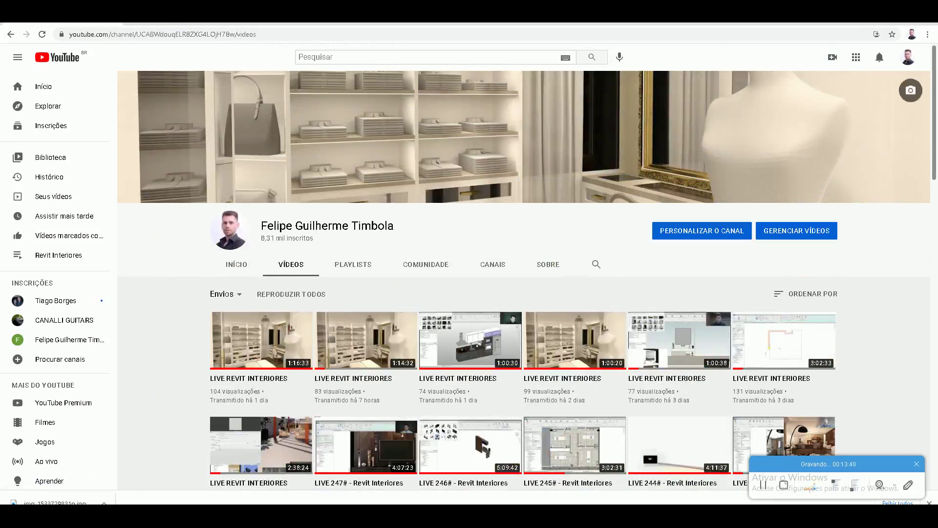
pyautogui.hotkey('ctrl', 't')
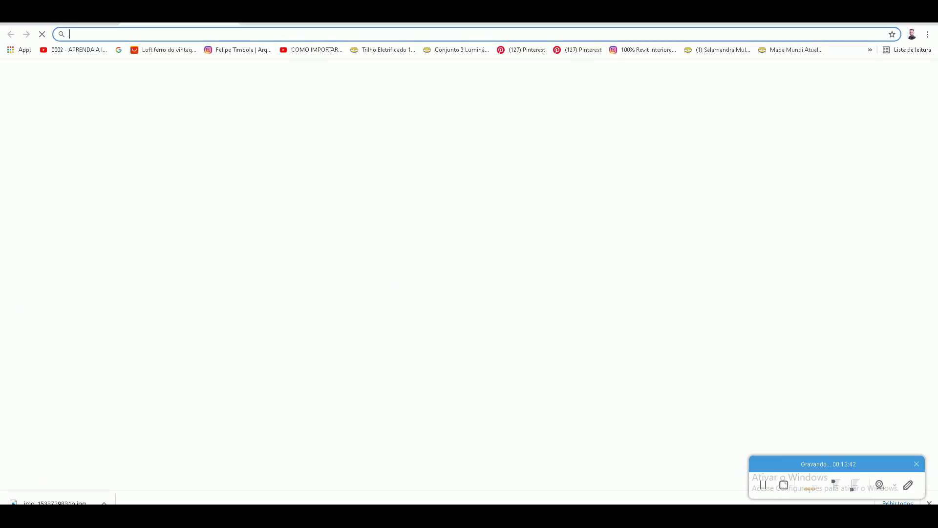
# Step: Open the blocosderevit Instagram profile from the 'BL' suggestion and browse its posts
pyautogui.write('N')
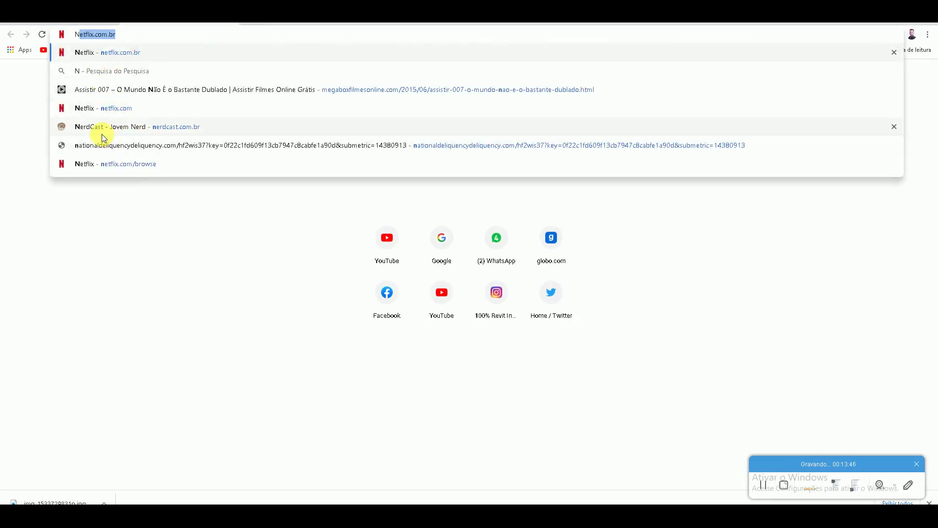
pyautogui.press('BackSpace')
pyautogui.press('BackSpace')
pyautogui.write('BL')
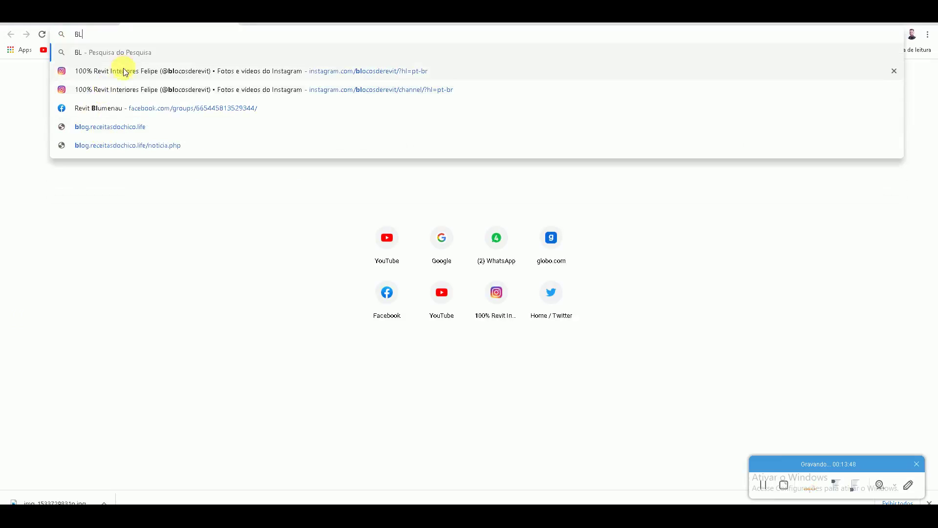
pyautogui.click(124, 72)
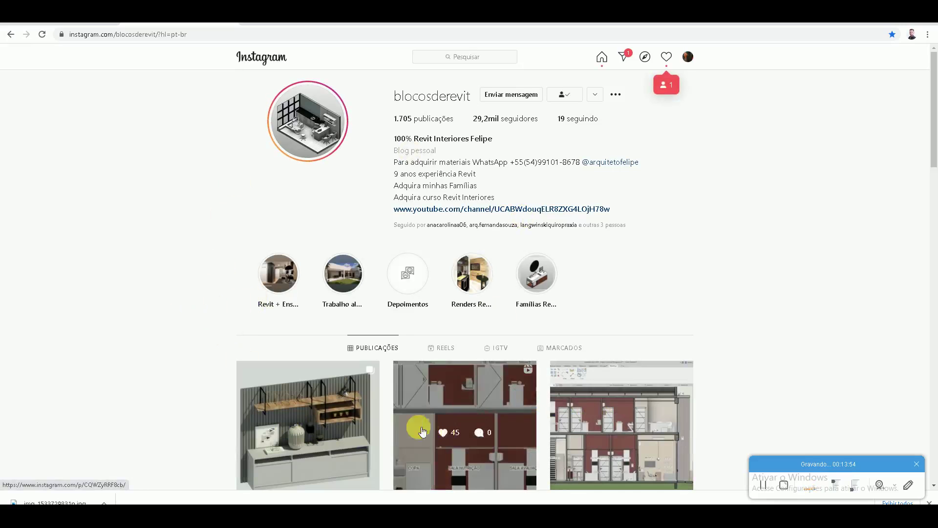
pyautogui.scroll(-1, 235, 395)
pyautogui.scroll(1, 220, 394)
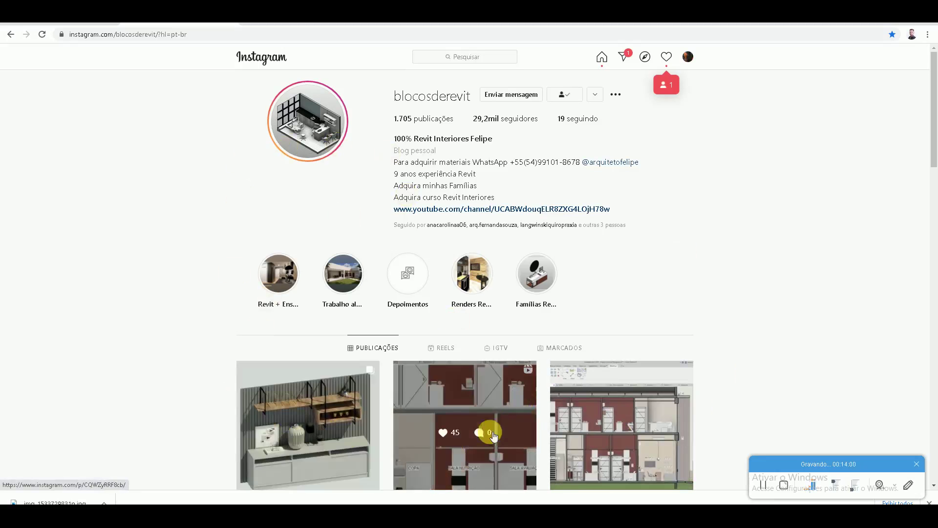
pyautogui.scroll(-4, 184, 380)
pyautogui.scroll(4, 184, 377)
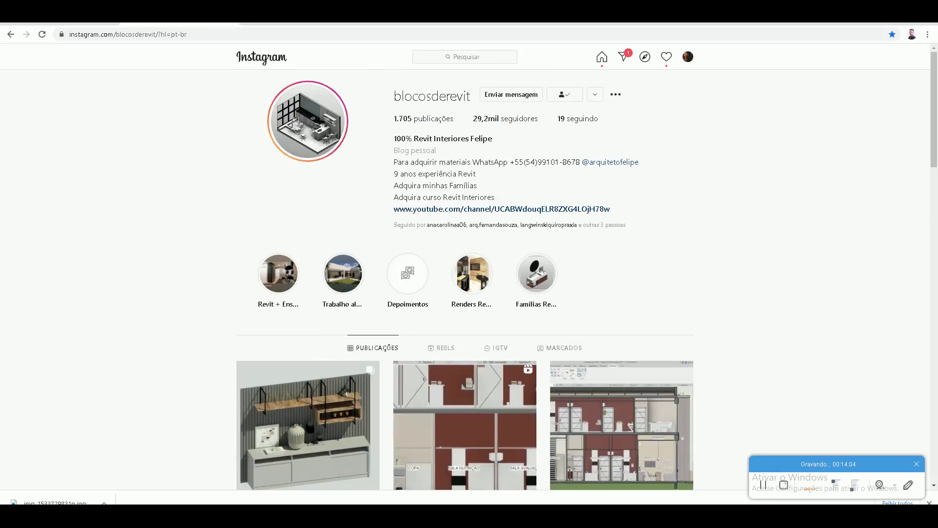
pyautogui.scroll(-5, 213, 303)
pyautogui.scroll(-1, 213, 303)
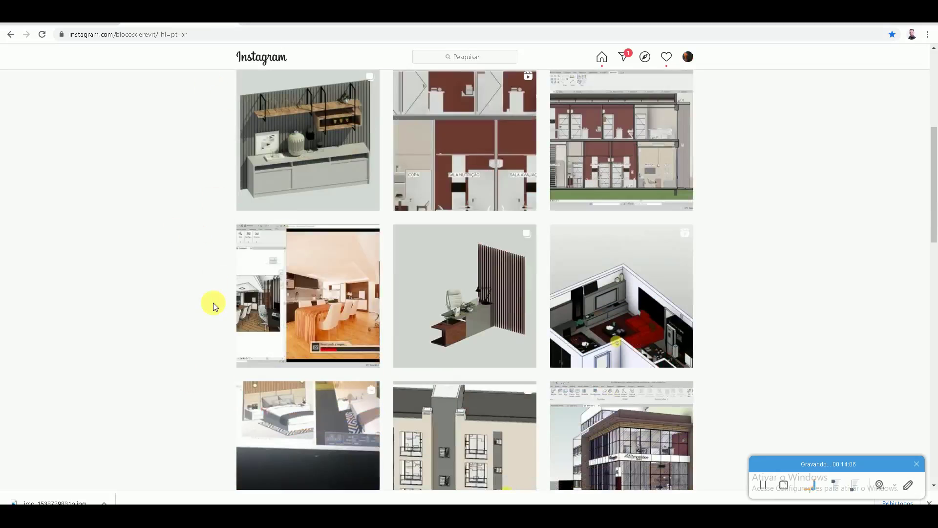
pyautogui.scroll(-2, 213, 303)
pyautogui.scroll(2, 213, 303)
pyautogui.scroll(-1, 213, 303)
pyautogui.scroll(5, 213, 303)
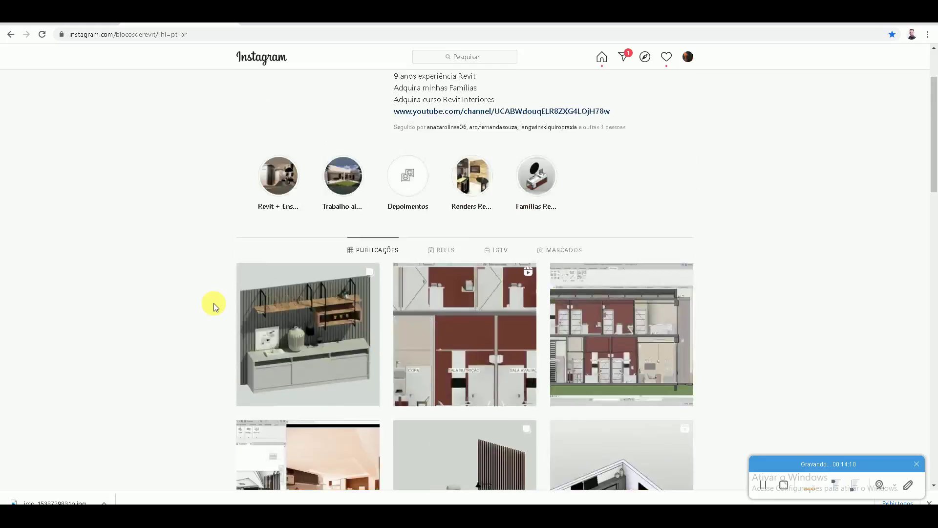
pyautogui.scroll(2, 214, 307)
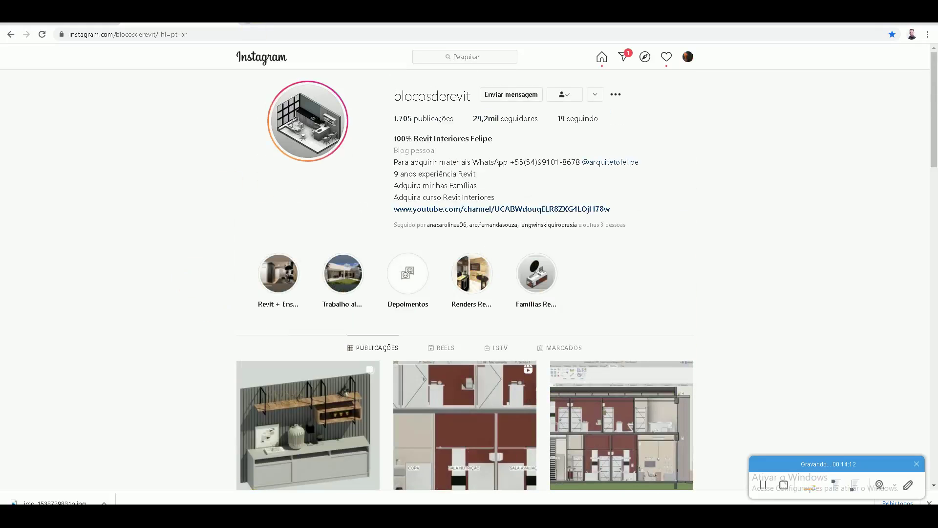
# Step: Watch the profile's current stories, skipping through the clips, then close them
pyautogui.click(343, 124)
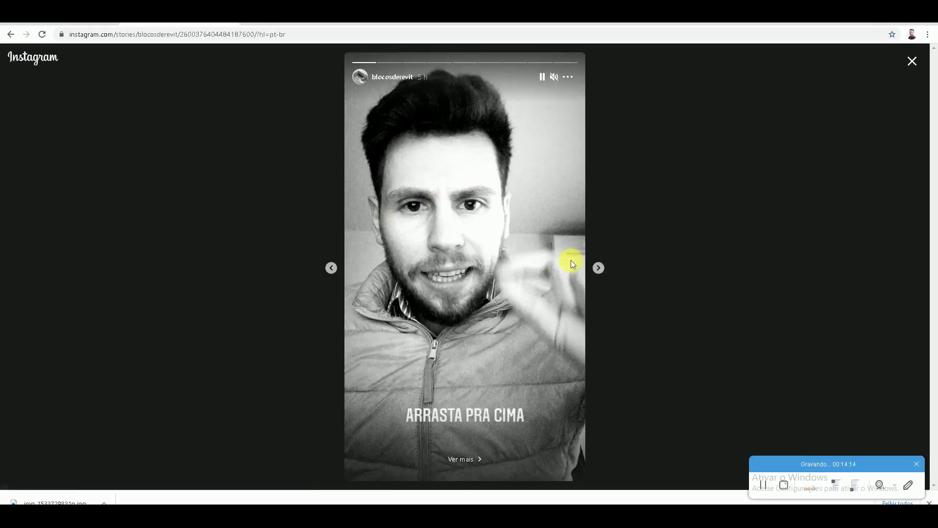
pyautogui.click(598, 268)
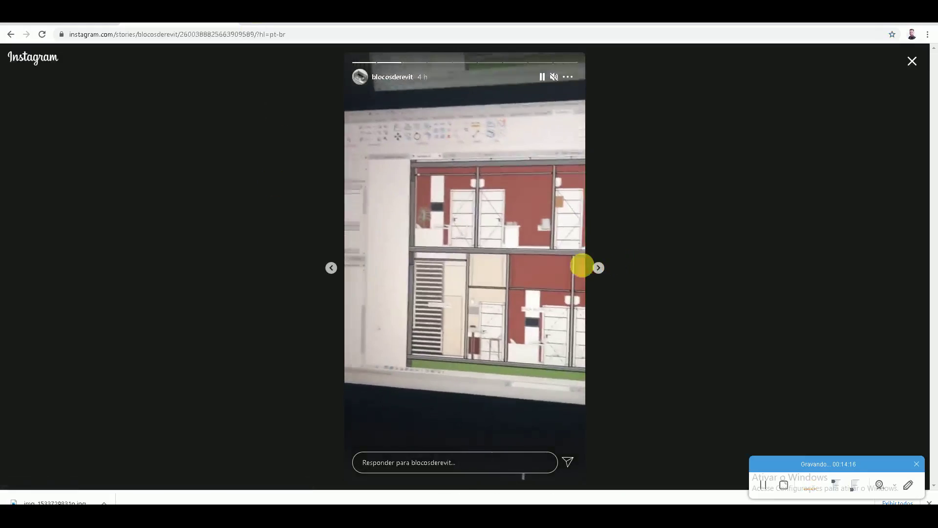
pyautogui.click(598, 268)
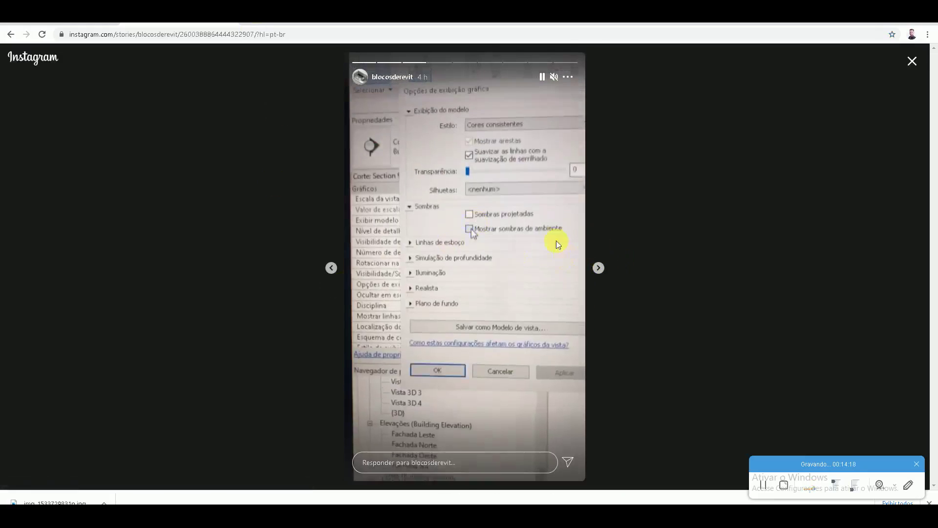
pyautogui.click(912, 61)
# Step: Page through the Depoimentos testimonial highlight screenshots, then close it
pyautogui.scroll(-2, 245, 343)
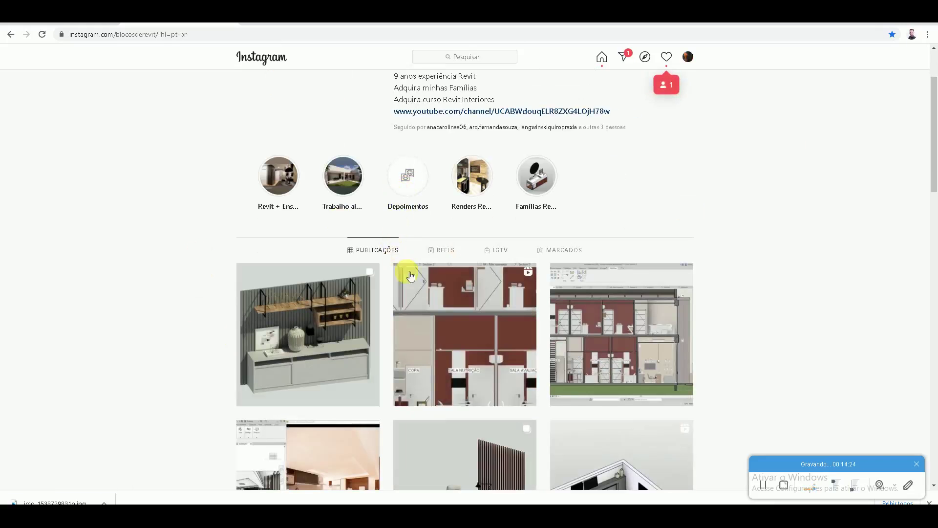
pyautogui.click(407, 192)
pyautogui.click(599, 268)
pyautogui.click(601, 271)
pyautogui.click(601, 271)
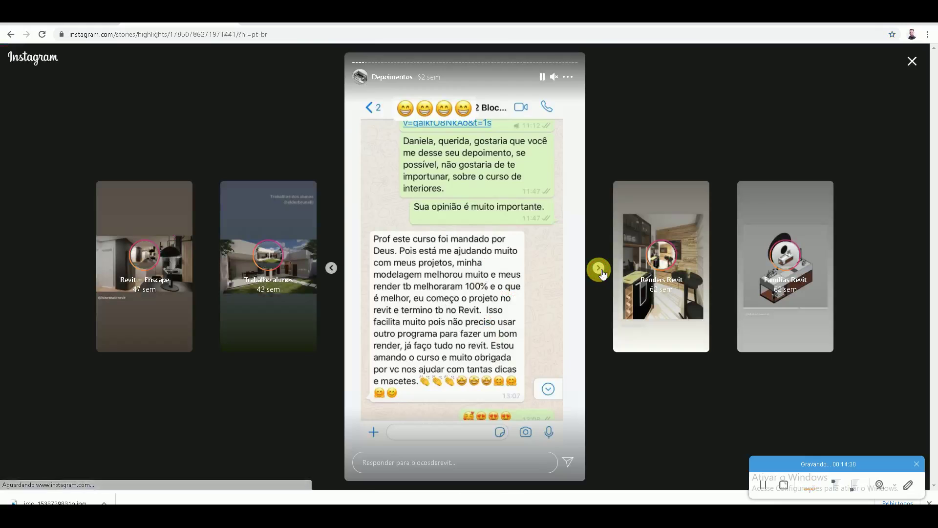
pyautogui.click(601, 271)
pyautogui.click(601, 272)
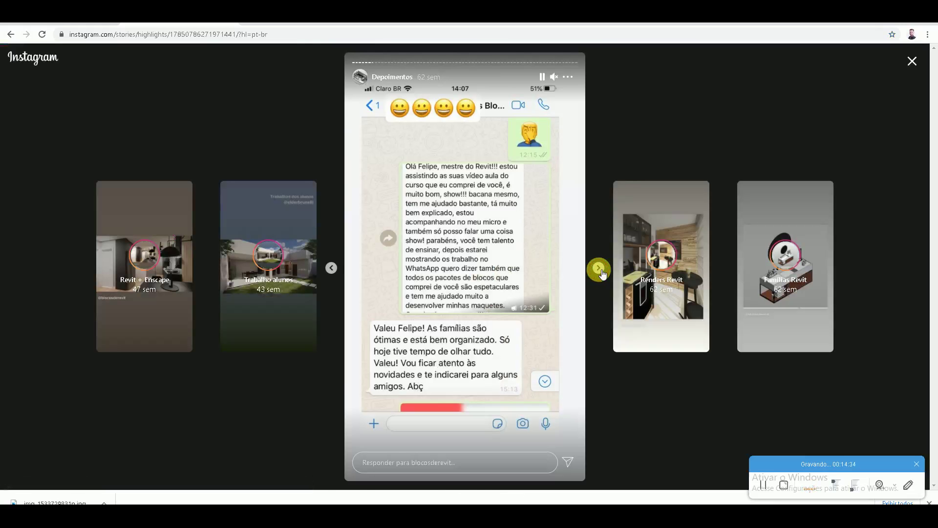
pyautogui.click(601, 271)
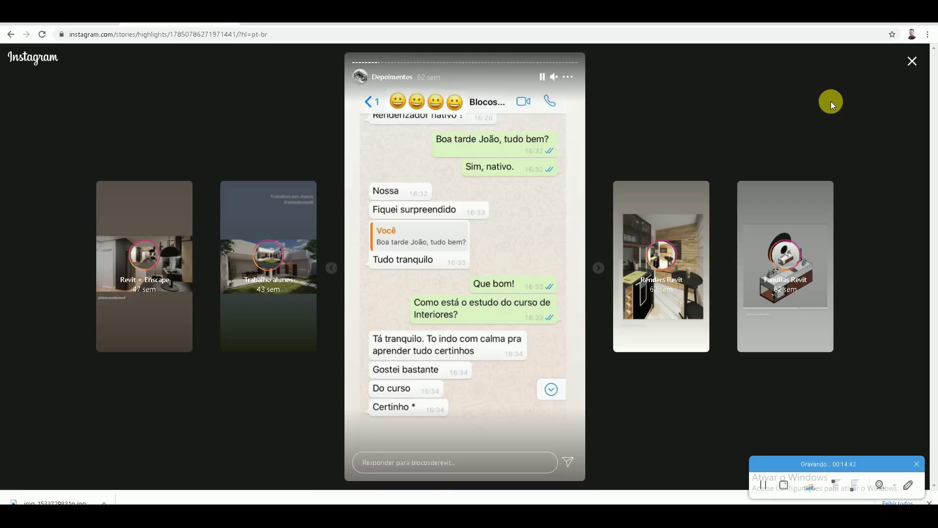
pyautogui.click(912, 61)
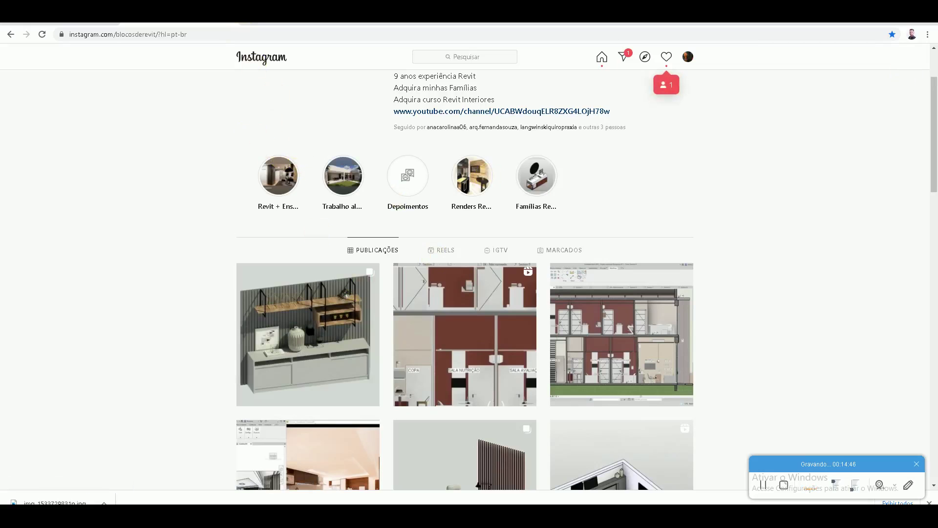
# Step: Open the architect studio's Instagram profile in a new tab and scroll its render posts
pyautogui.click(249, 25)
pyautogui.click(233, 33)
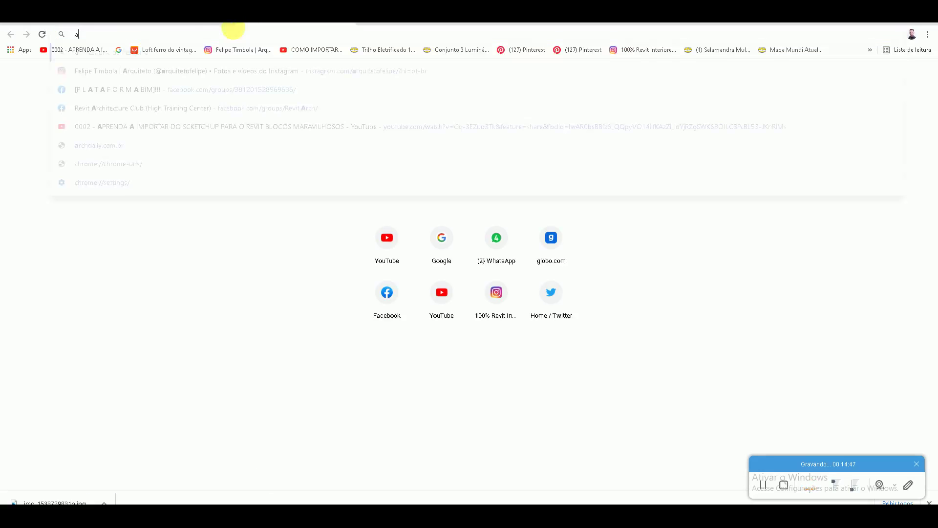
pyautogui.click(143, 69)
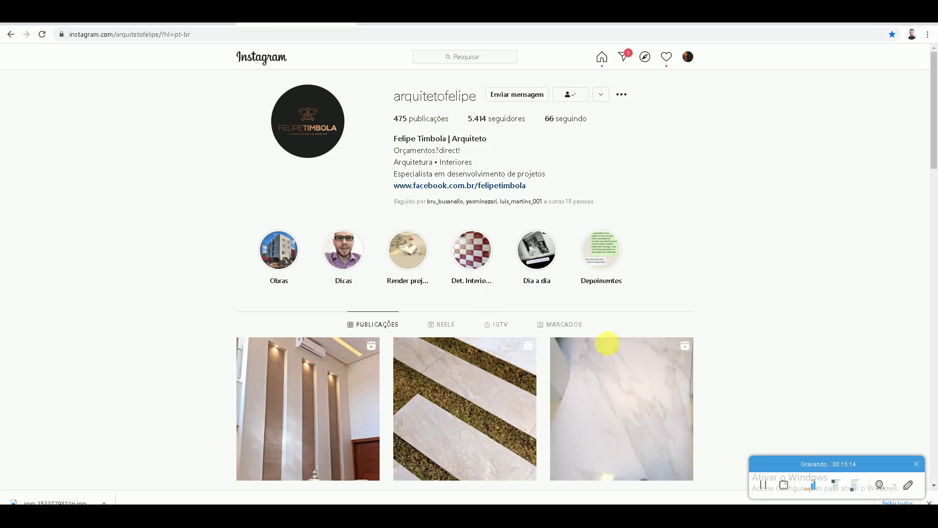
pyautogui.scroll(-2, 288, 310)
pyautogui.scroll(-3, 220, 293)
pyautogui.scroll(-6, 216, 293)
pyautogui.scroll(-5, 216, 290)
pyautogui.scroll(5, 210, 288)
pyautogui.scroll(9, 214, 286)
pyautogui.scroll(2, 214, 285)
# Step: Visit the architecture firm's Facebook page from the 'f' suggestion, then start a blank tab
pyautogui.click(377, 25)
pyautogui.write('facebook.com')
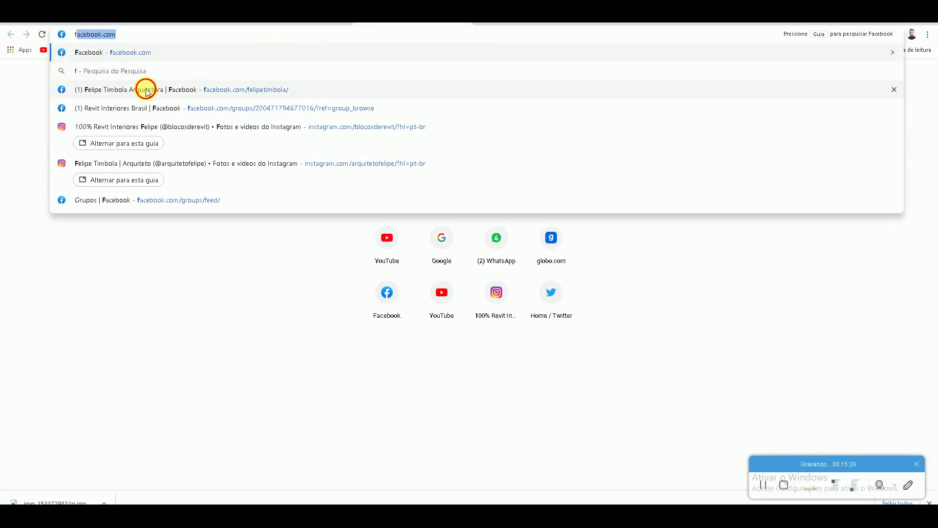
pyautogui.click(146, 89)
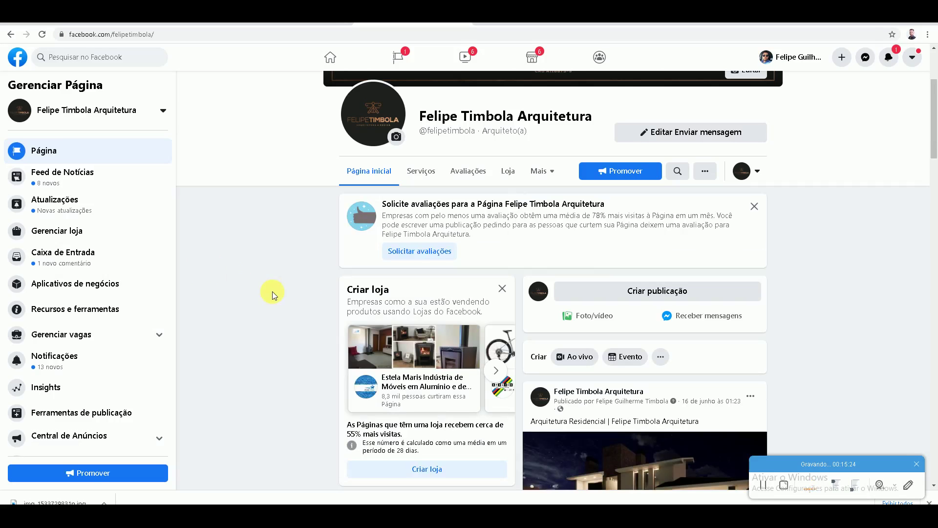
pyautogui.scroll(-4, 272, 291)
pyautogui.scroll(3, 272, 292)
pyautogui.scroll(3, 273, 292)
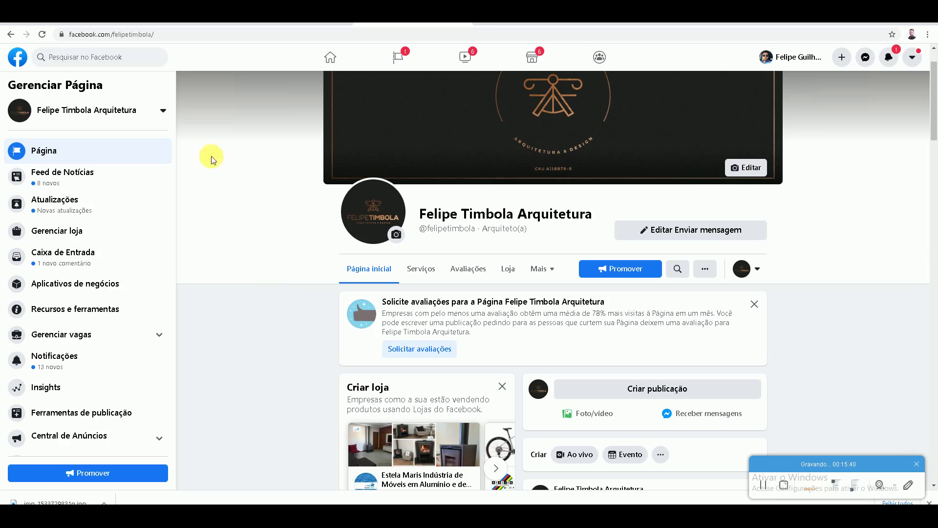
pyautogui.hotkey('ctrl', 't')
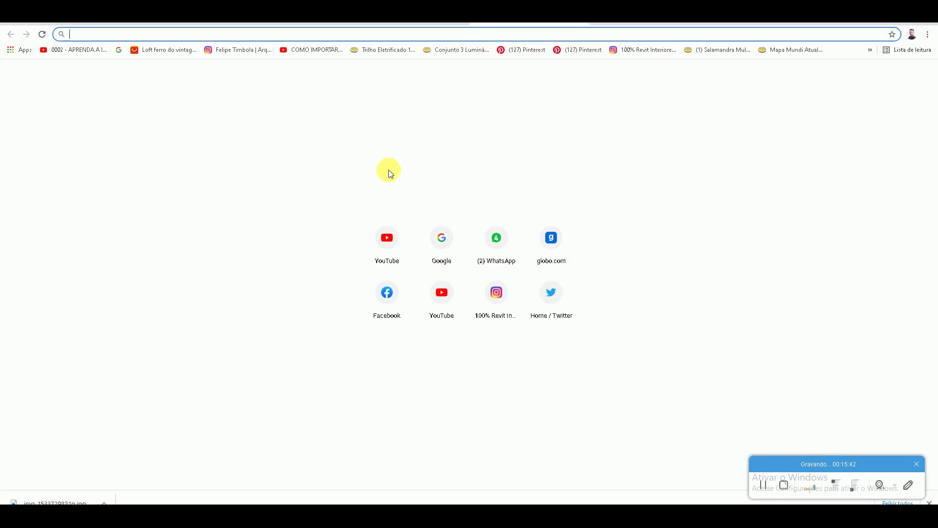
# Step: Open the Revit Interiores Brasil Facebook group via a 'revit' search, then start a new tab
pyautogui.write('r')
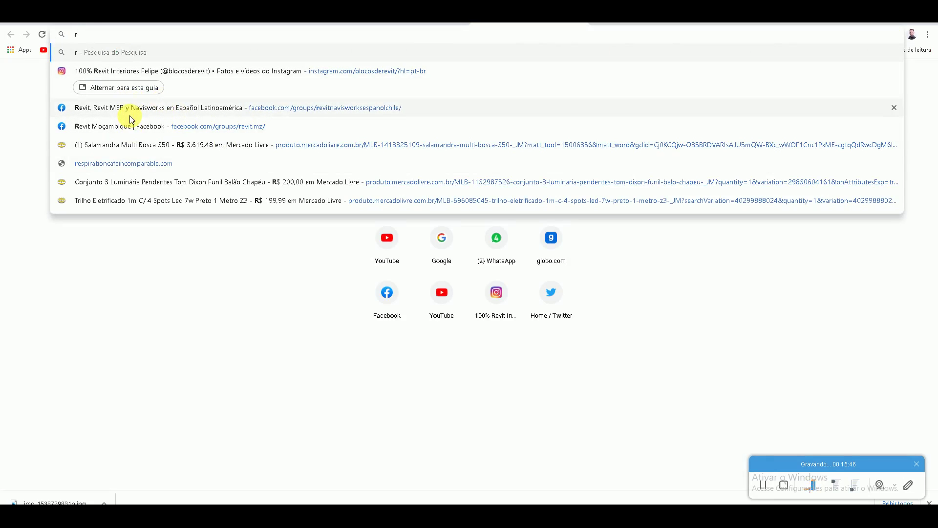
pyautogui.write('evit i')
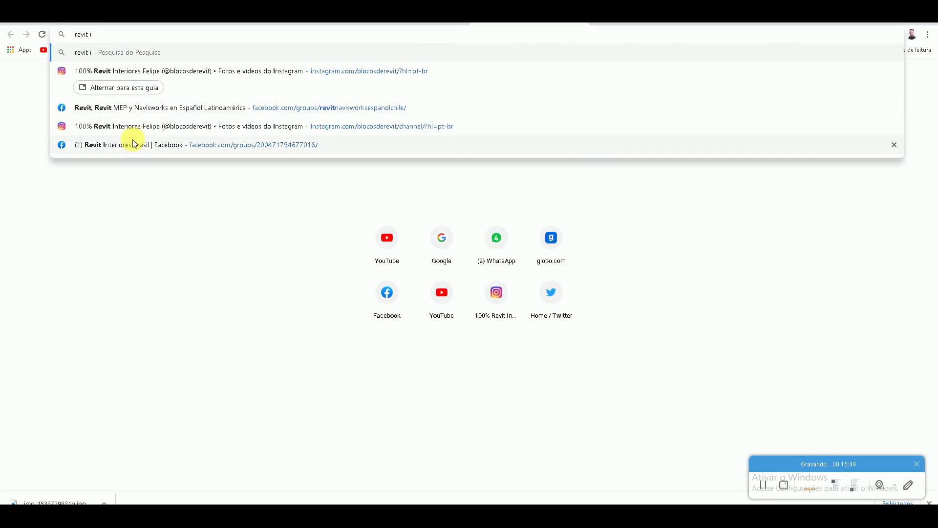
pyautogui.click(137, 143)
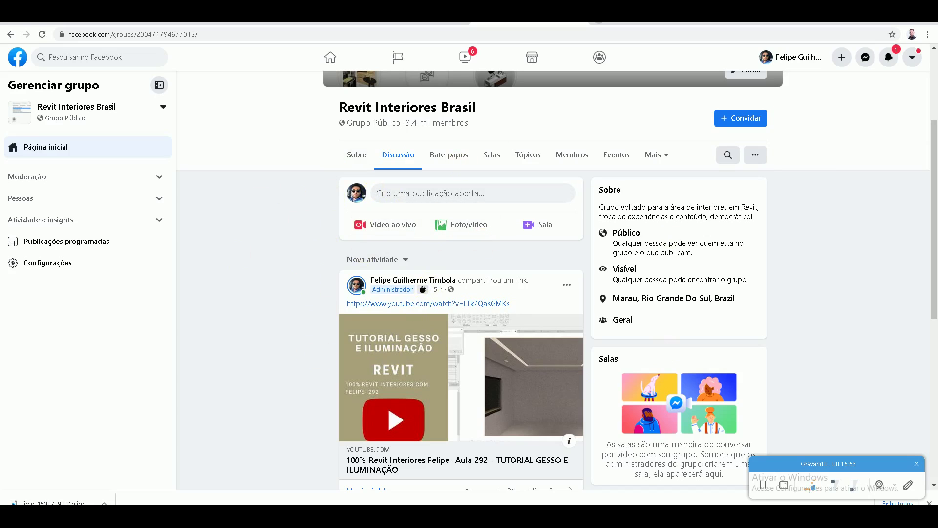
pyautogui.hotkey('ctrl', 't')
# Step: Open LinkedIn and Twitter's home page in separate new tabs
pyautogui.write('linkedin.com')
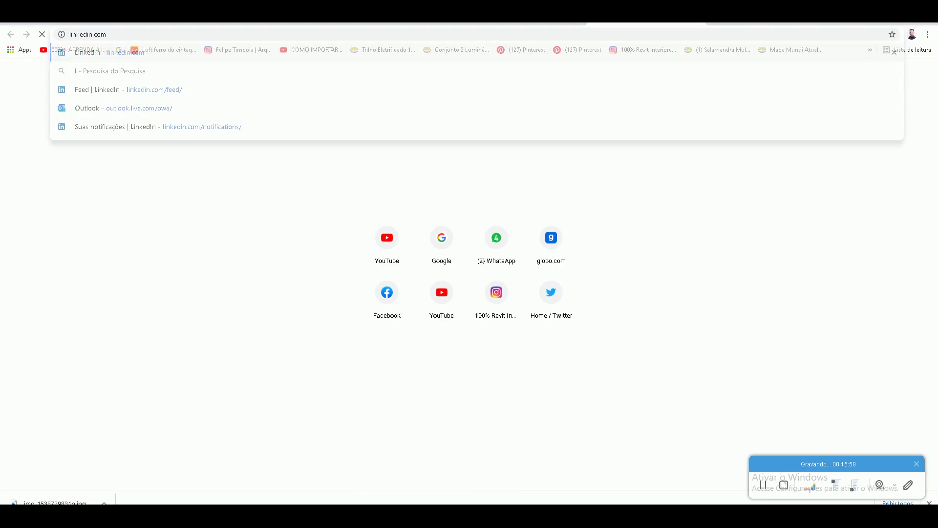
pyautogui.click(116, 50)
pyautogui.hotkey('ctrl', 't')
pyautogui.write('twitter')
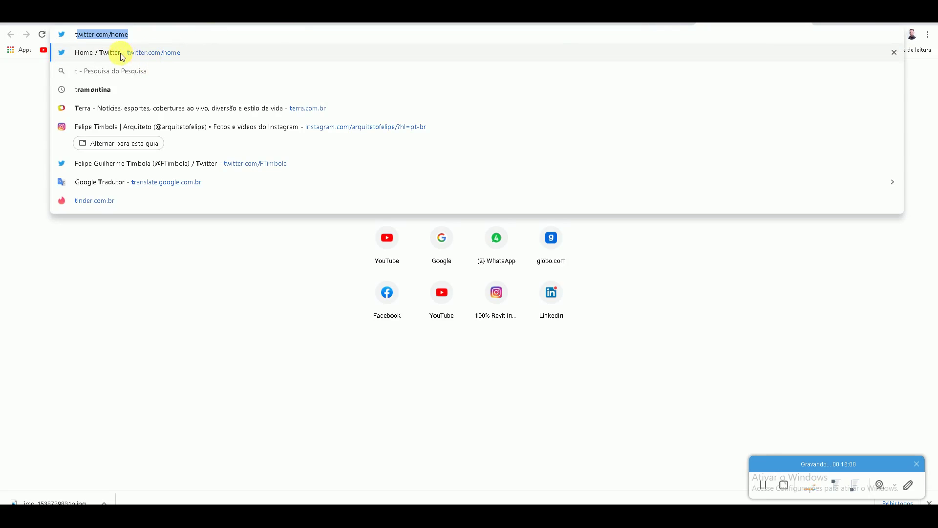
pyautogui.click(119, 50)
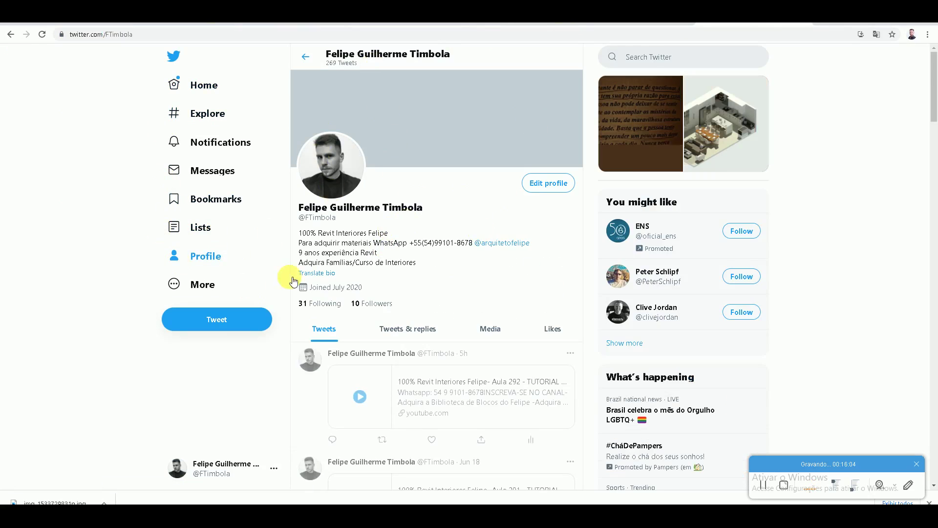
# Step: Back on LinkedIn, open your own profile and collapse the Messages panel
pyautogui.hotkey('ctrl', 'Tab')
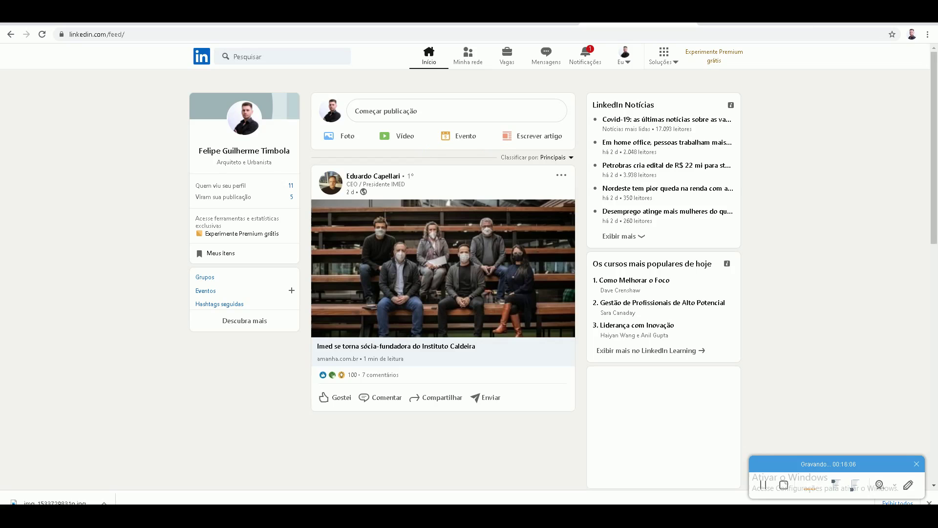
pyautogui.click(243, 124)
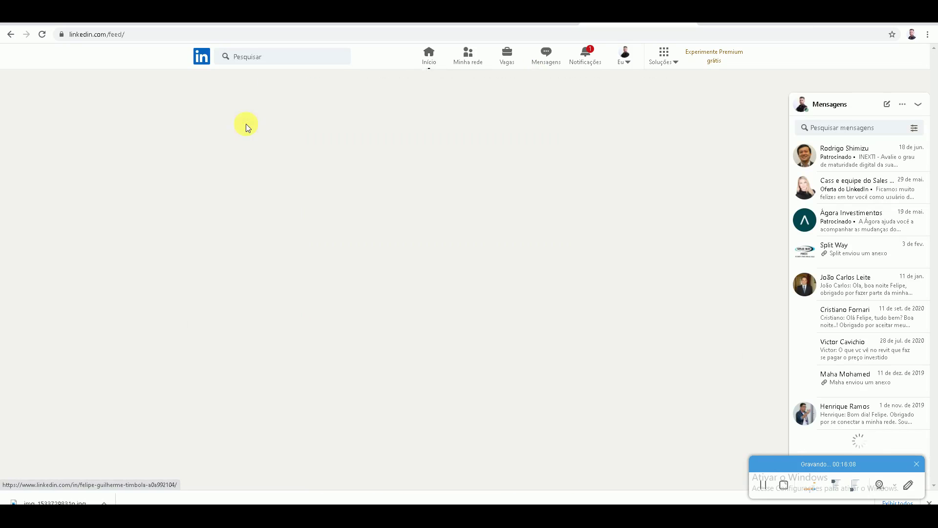
pyautogui.click(918, 104)
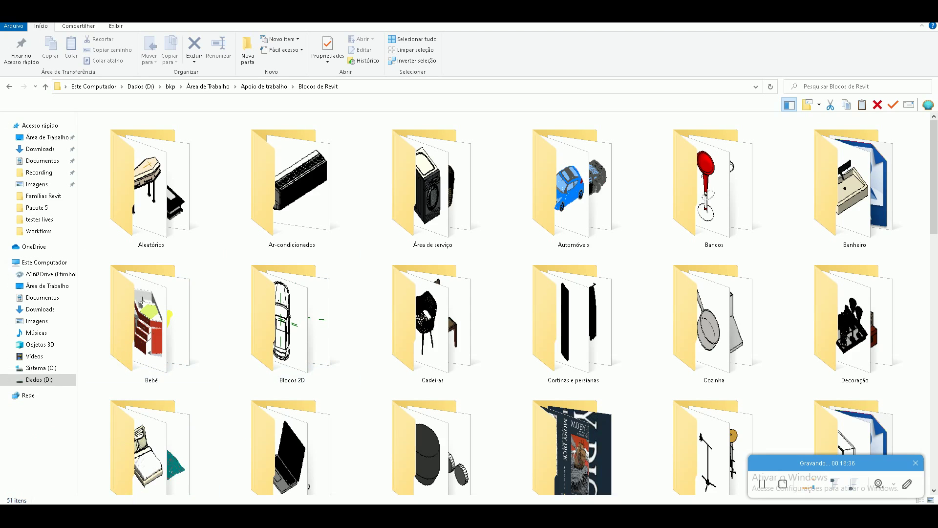
# Step: Scroll through the Famílias Revit family thumbnails, then bring up the 50 Blocos de Revit window
pyautogui.click(130, 486)
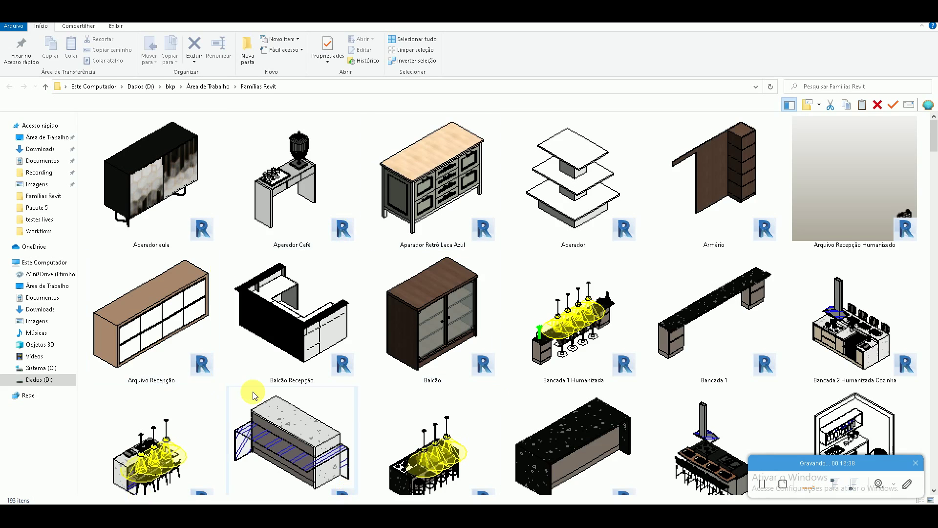
pyautogui.scroll(-1, 253, 394)
pyautogui.scroll(-10, 430, 274)
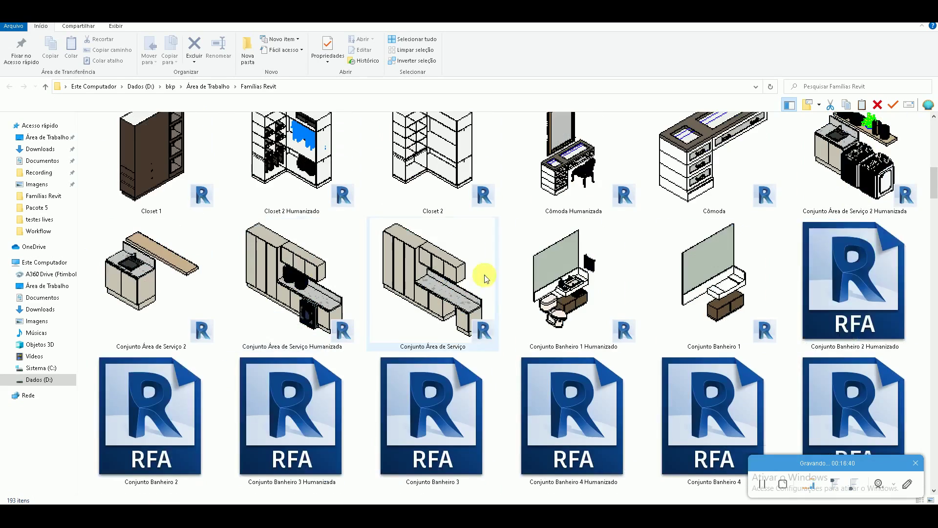
pyautogui.scroll(-3, 412, 333)
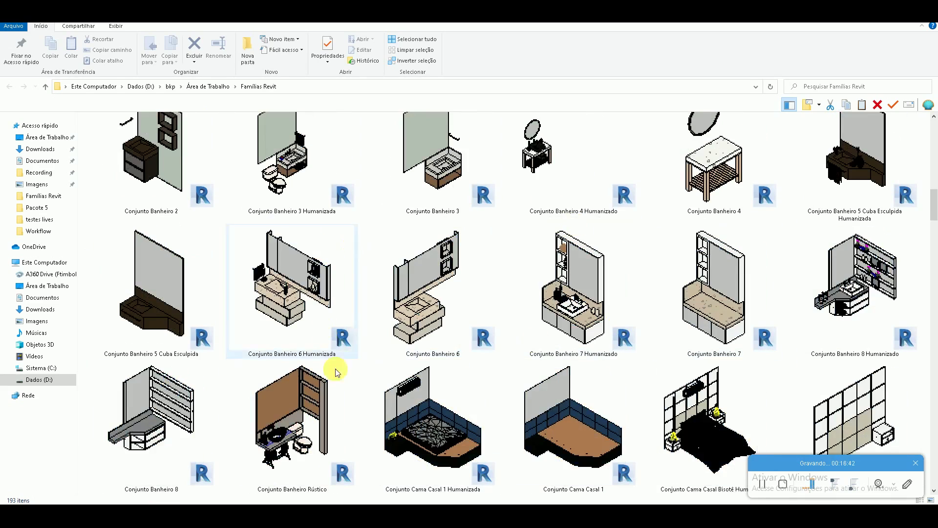
pyautogui.moveTo(932, 200); pyautogui.dragTo(934, 465)
pyautogui.scroll(-2, 293, 272)
pyautogui.scroll(2, 169, 275)
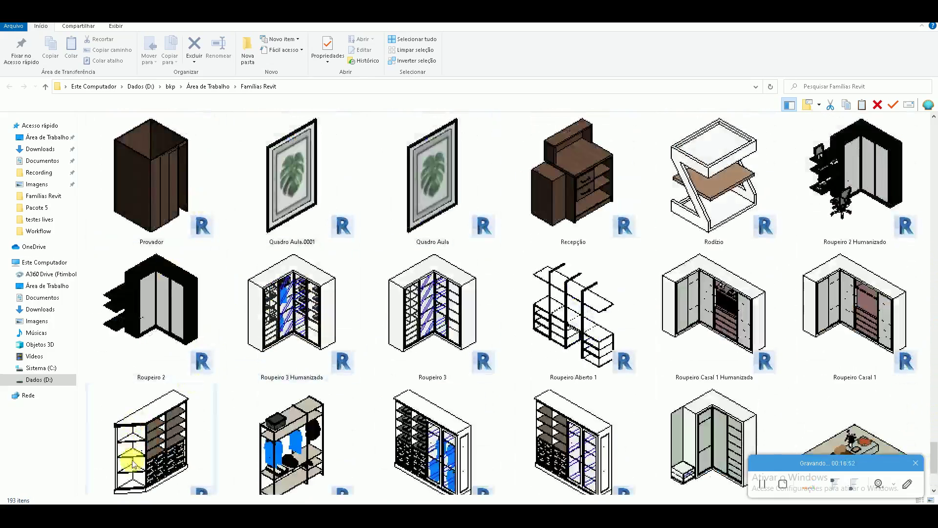
pyautogui.click(212, 490)
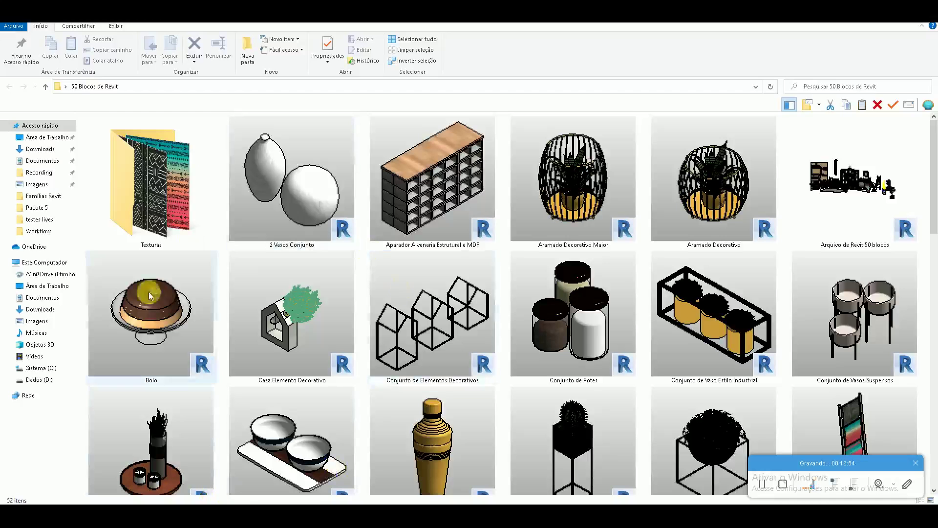
# Step: Browse the 50 Blocos de Revit, 2, 3 and 4 block library windows
pyautogui.scroll(-1, 251, 362)
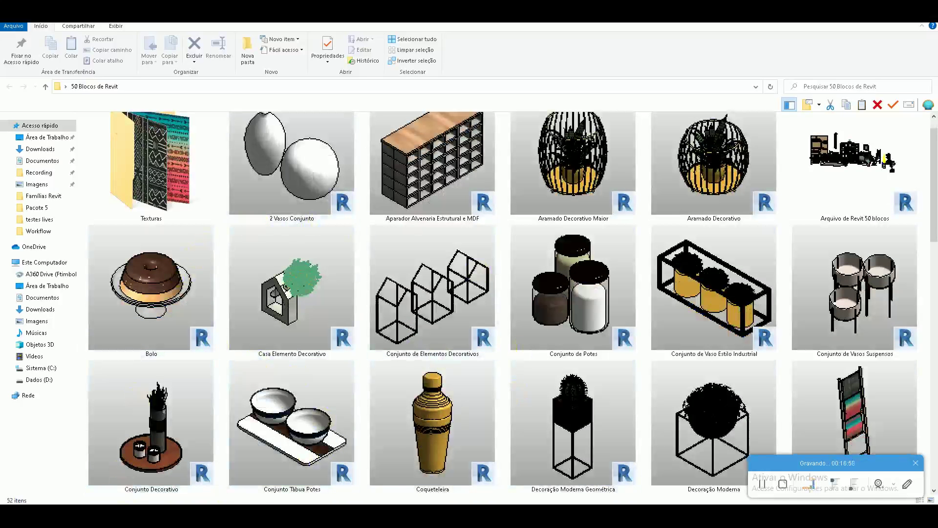
pyautogui.click(300, 483)
pyautogui.scroll(-1, 296, 440)
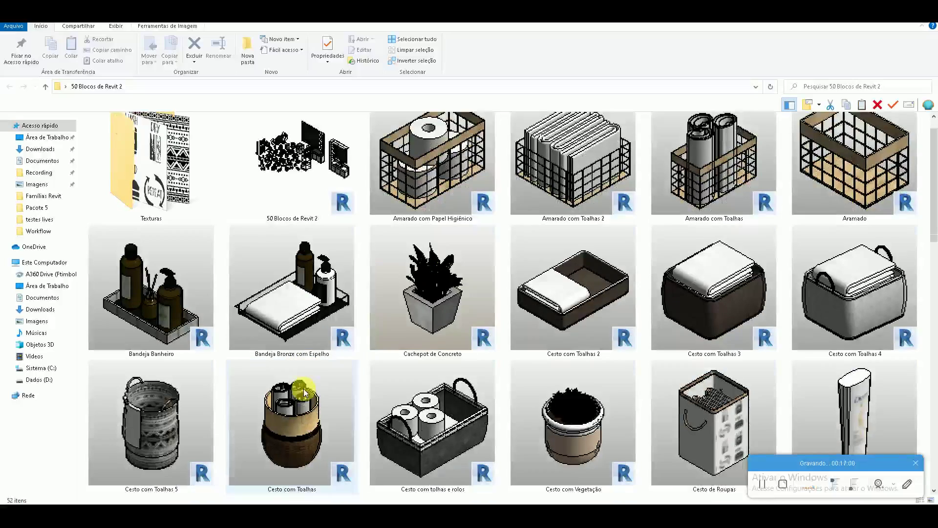
pyautogui.moveTo(934, 169); pyautogui.dragTo(935, 406)
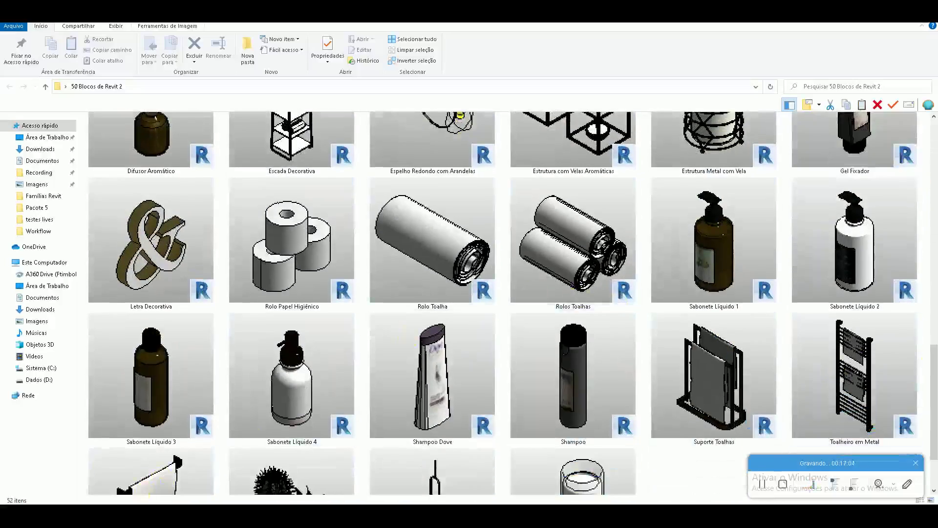
pyautogui.click(411, 472)
pyautogui.moveTo(927, 146)
pyautogui.mouseDown()
pyautogui.moveTo(928, 327)
pyautogui.moveTo(882, 149)
pyautogui.mouseUp()
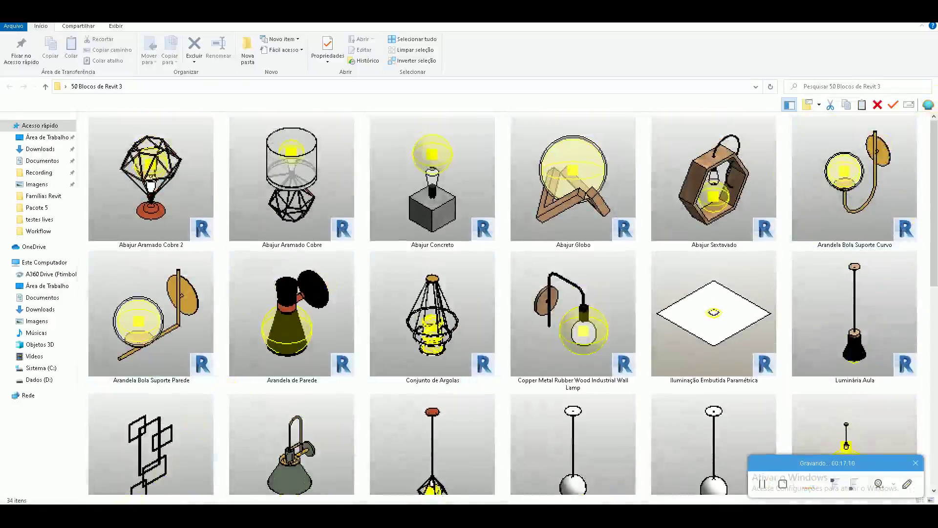
pyautogui.click(503, 493)
pyautogui.moveTo(933, 152)
pyautogui.mouseDown()
pyautogui.moveTo(912, 289)
pyautogui.moveTo(915, 366)
pyautogui.moveTo(918, 176)
pyautogui.moveTo(205, 495)
pyautogui.mouseUp()
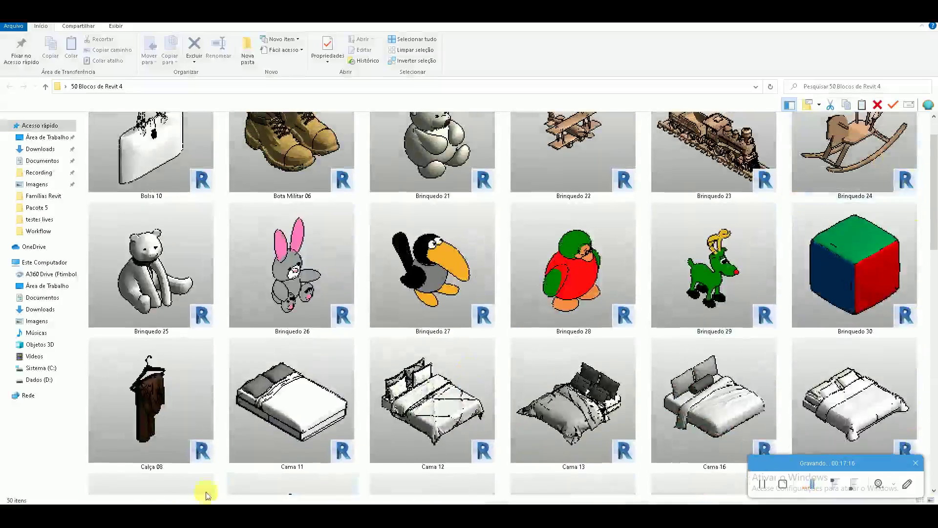
# Step: Browse the 50 Blocos de Revit 5, 6 and Pacote 4 libraries, ending on Pacote 5
pyautogui.click(597, 495)
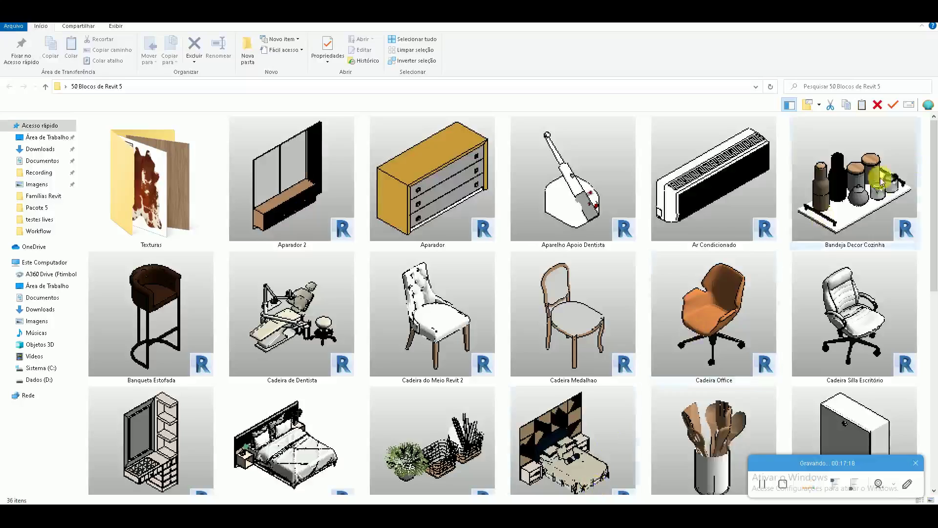
pyautogui.moveTo(931, 159)
pyautogui.mouseDown()
pyautogui.moveTo(916, 272)
pyautogui.moveTo(915, 335)
pyautogui.moveTo(926, 352)
pyautogui.moveTo(930, 201)
pyautogui.moveTo(919, 143)
pyautogui.mouseUp()
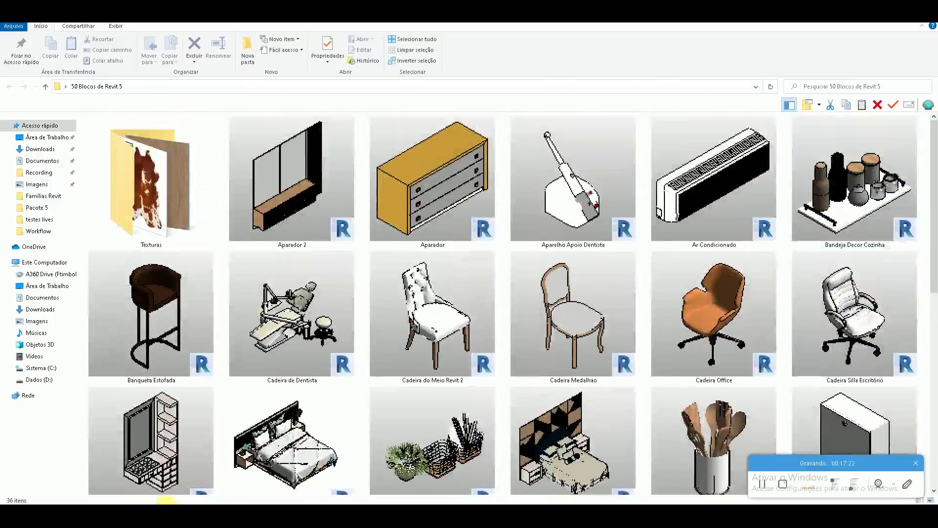
pyautogui.click(684, 487)
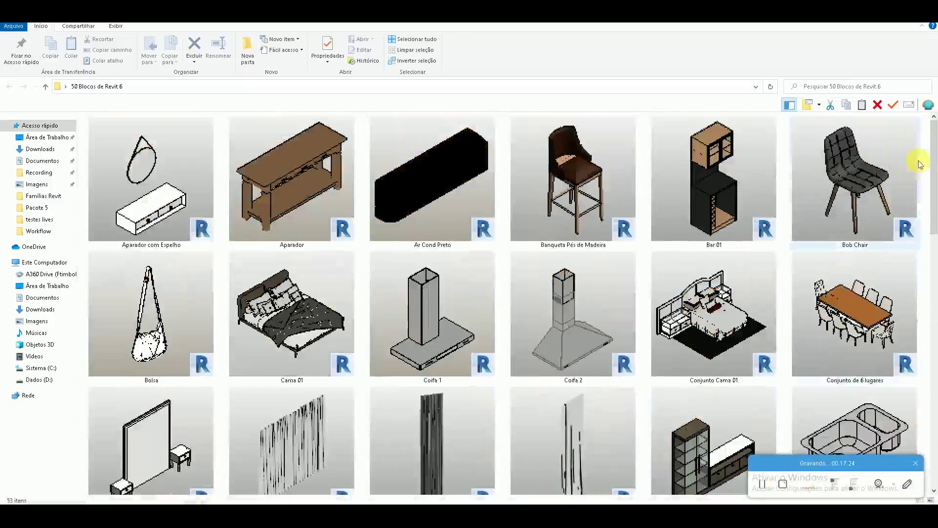
pyautogui.moveTo(934, 176); pyautogui.dragTo(927, 247)
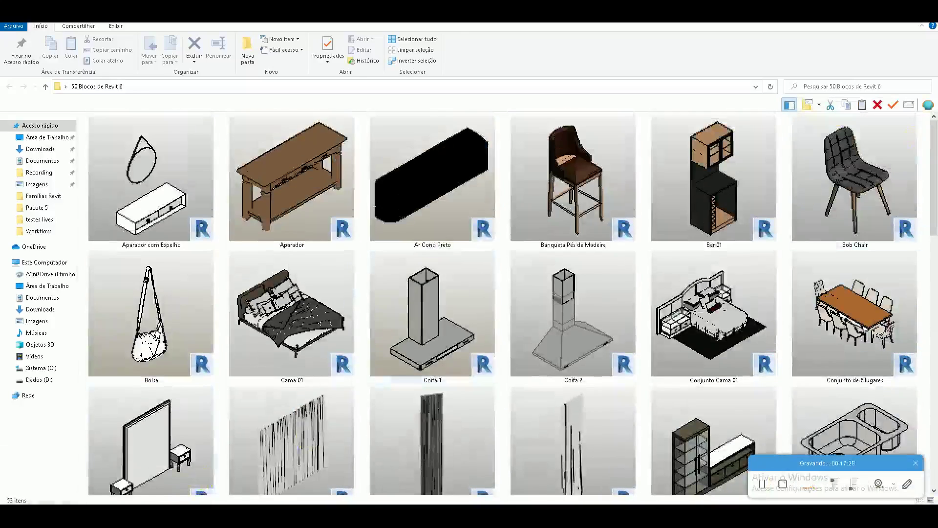
pyautogui.click(778, 485)
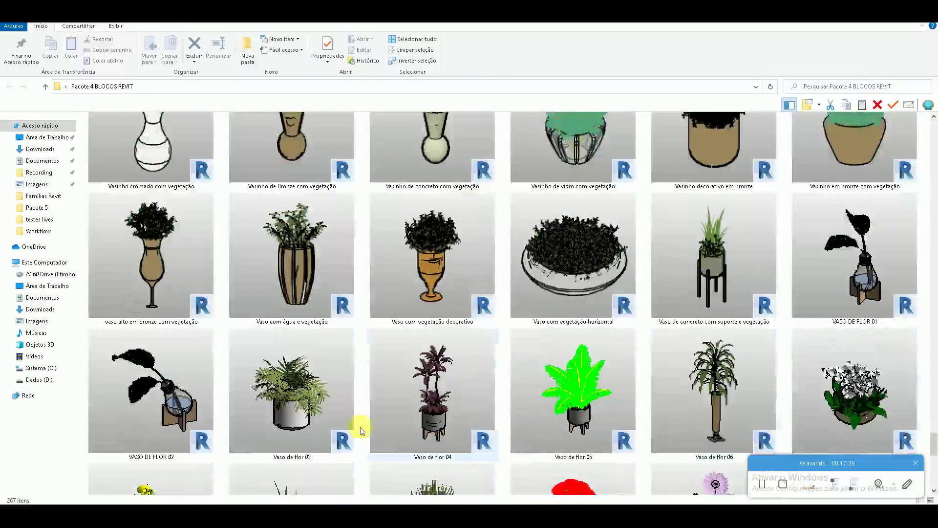
pyautogui.click(870, 489)
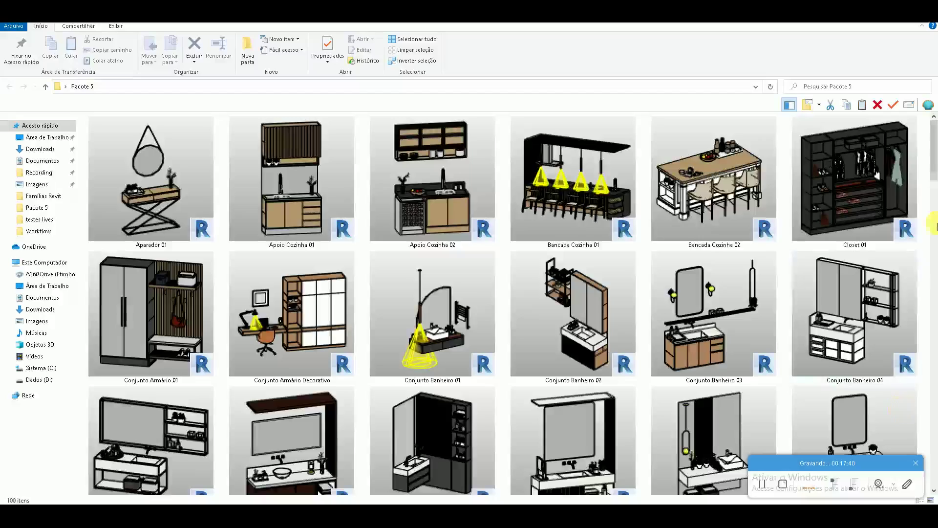
# Step: Scroll through the Pacote 5 families, then open the bkp folder on Dados (D:)
pyautogui.moveTo(935, 169); pyautogui.dragTo(935, 411)
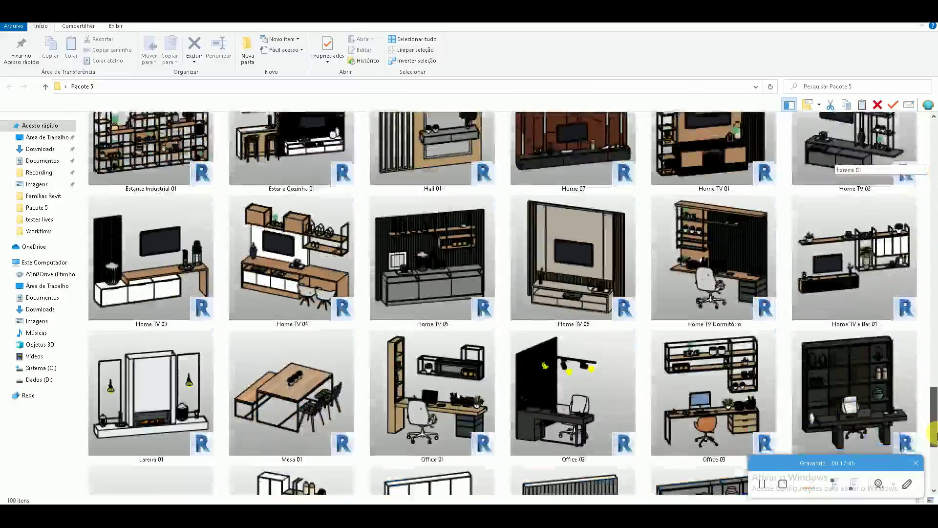
pyautogui.moveTo(934, 410); pyautogui.dragTo(934, 464)
pyautogui.scroll(3, 153, 364)
pyautogui.click(153, 364)
pyautogui.click(36, 379)
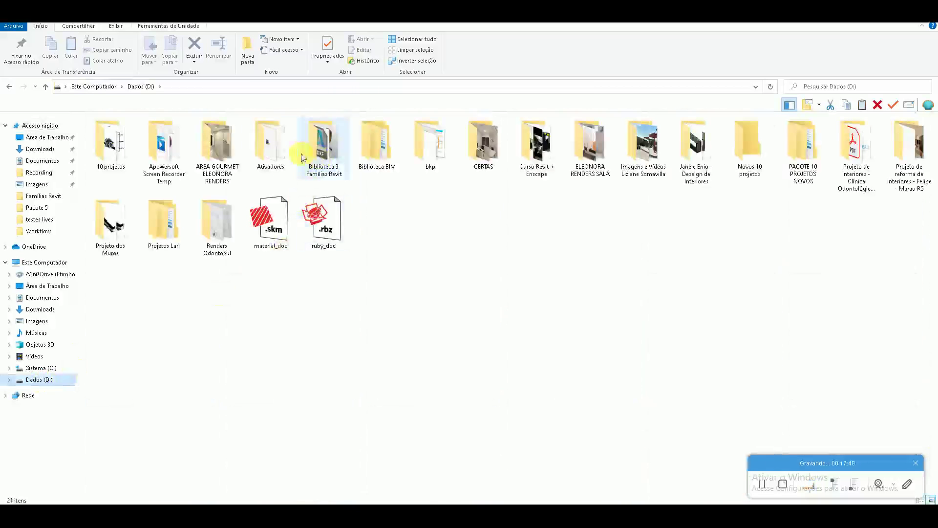
pyautogui.doubleClick(425, 162)
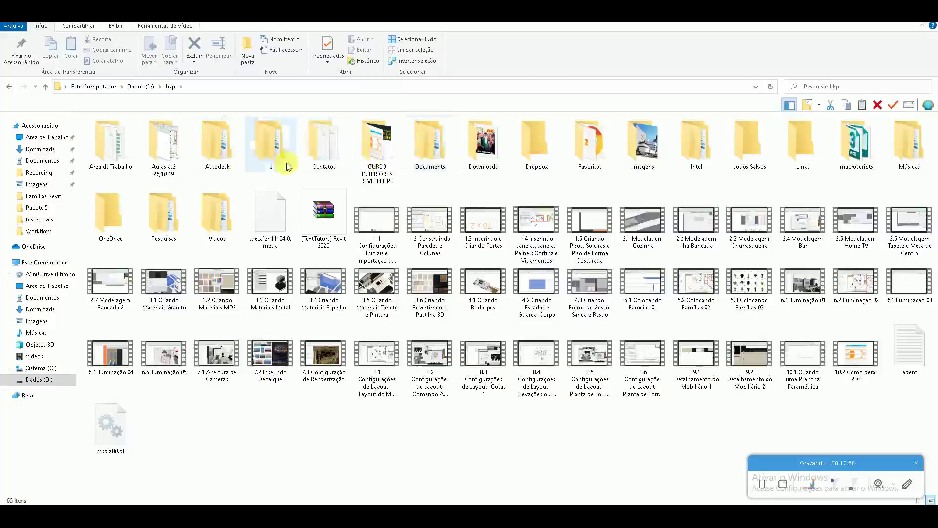
# Step: Check Curso Revit + Enscape, then open the CURSO INTERIORES REVIT lesson videos folder inside bkp
pyautogui.click(9, 87)
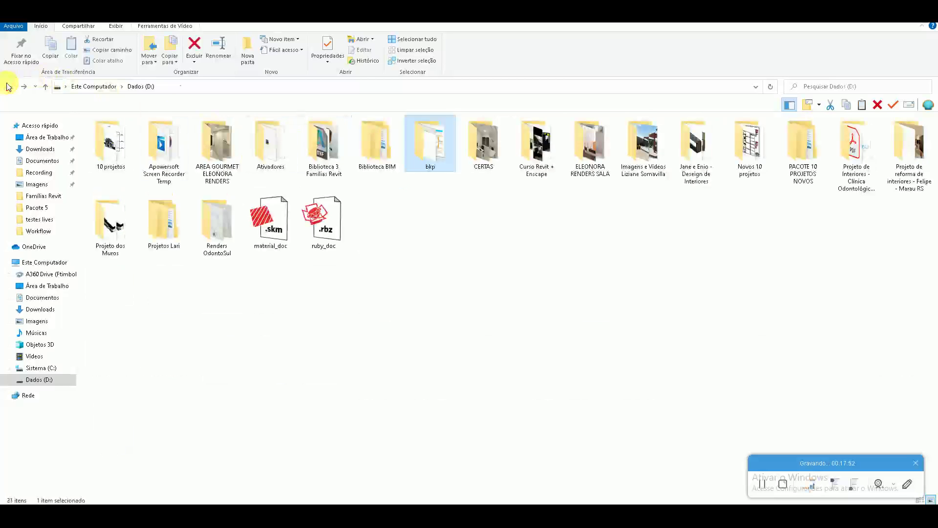
pyautogui.doubleClick(536, 147)
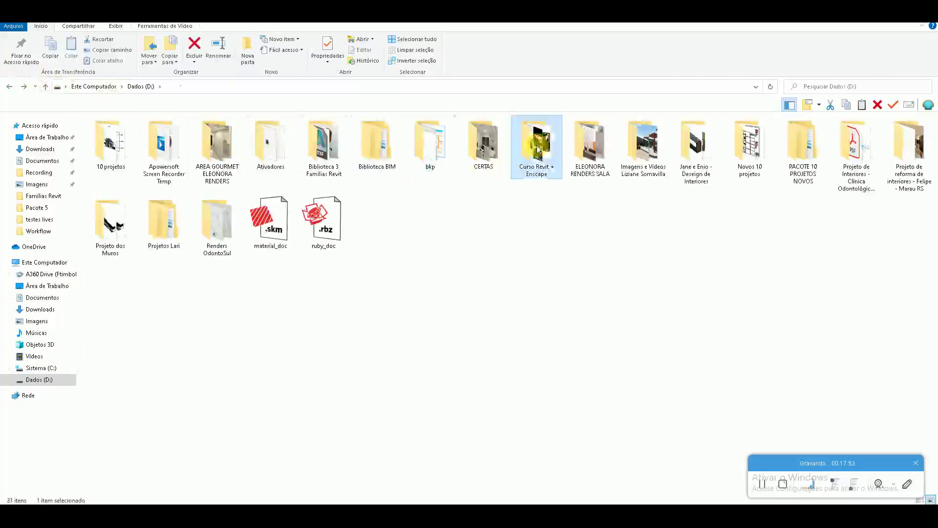
pyautogui.click(9, 86)
pyautogui.doubleClick(420, 166)
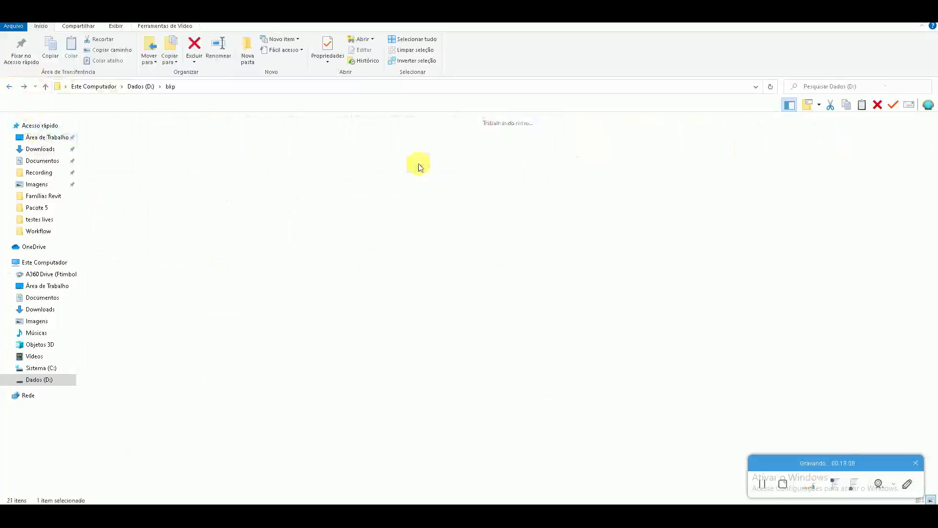
pyautogui.doubleClick(369, 156)
pyautogui.scroll(-3, 567, 297)
pyautogui.scroll(3, 565, 298)
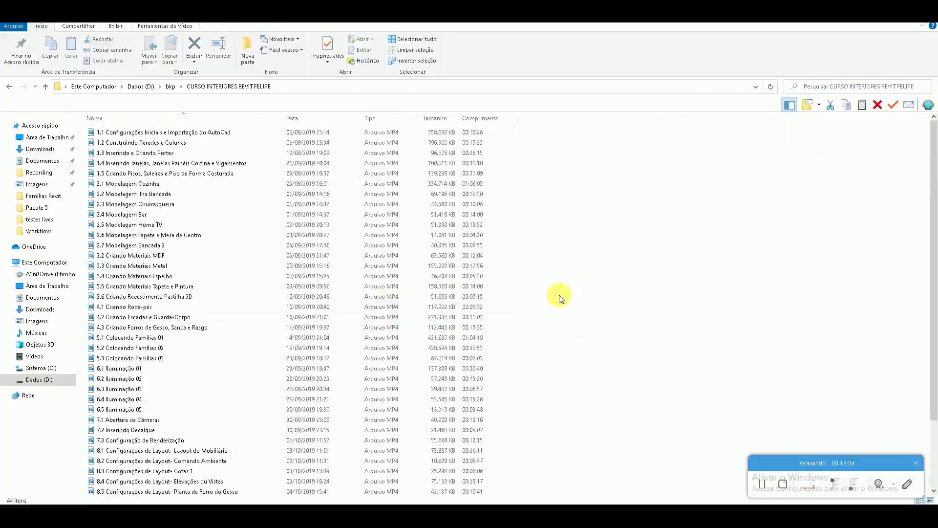